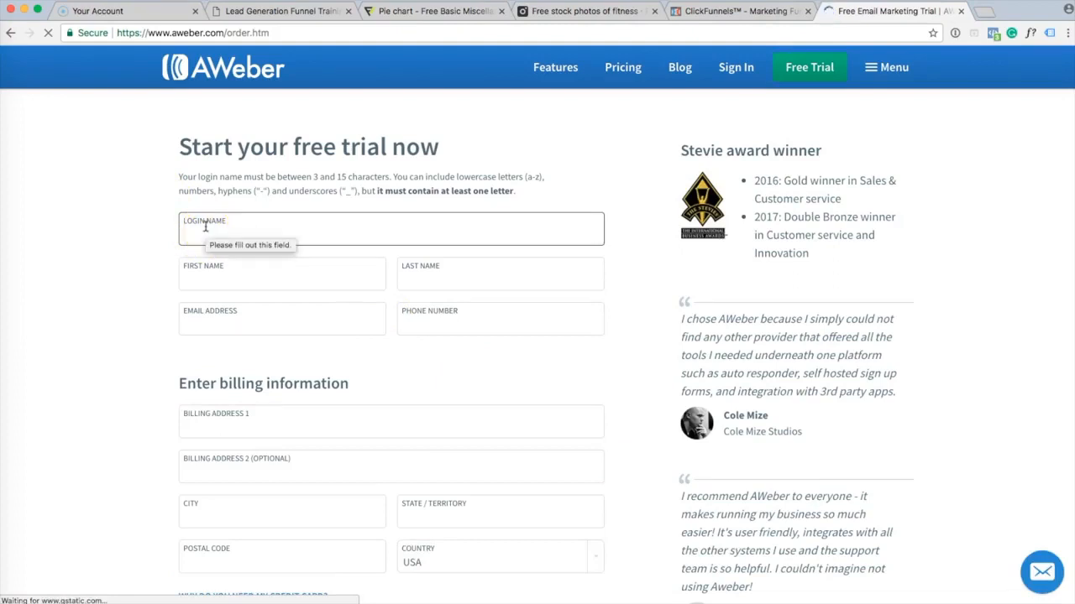
Enter the login name and the first and last name in the free-trial form.
type("smartcli")
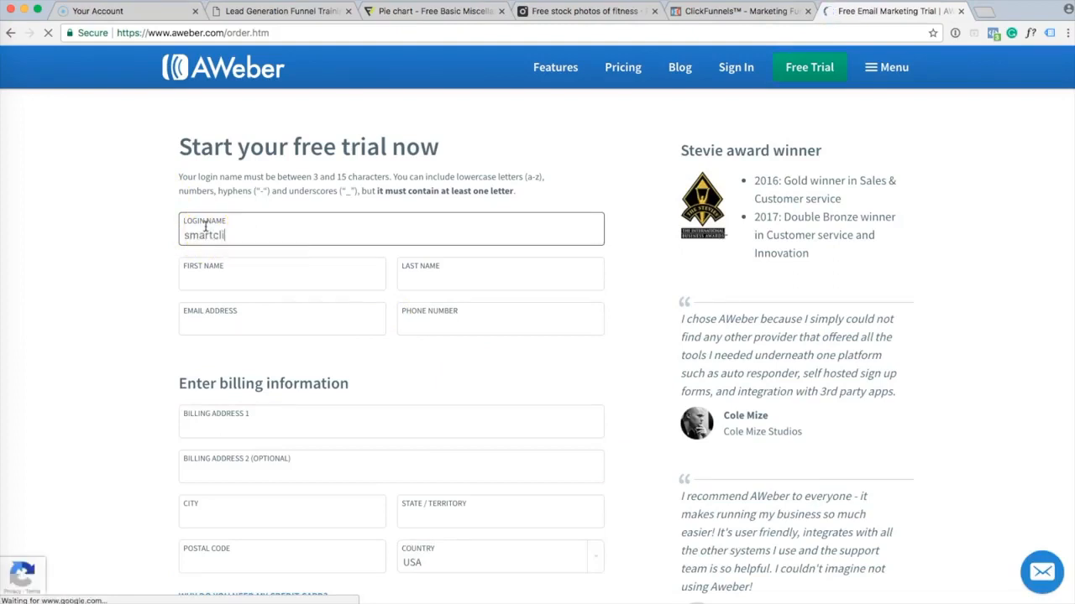
type("ckjosh")
left_click(217, 277)
key("Tab")
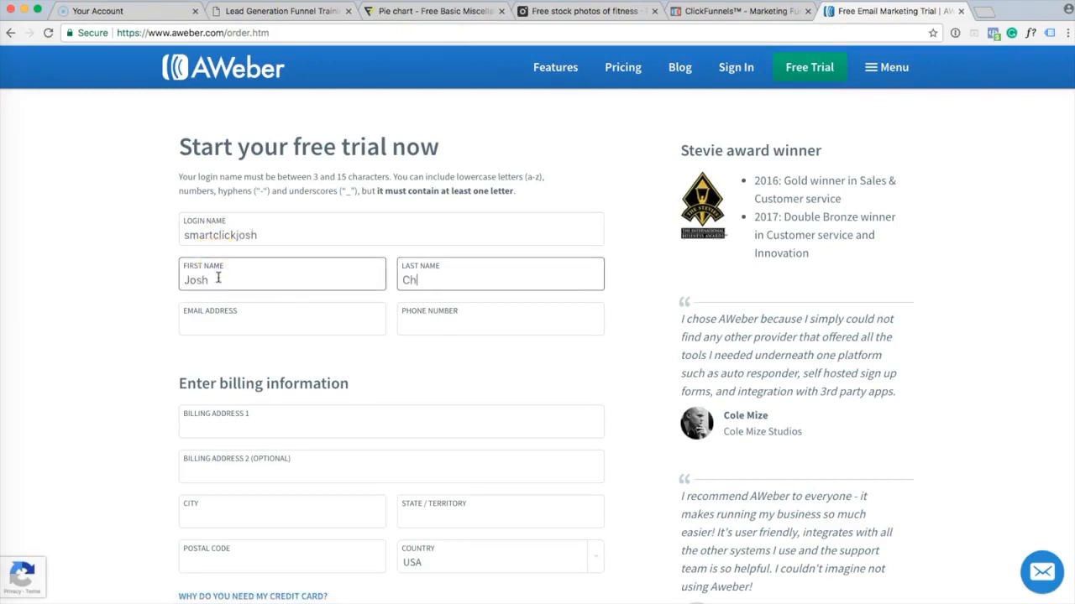
Fill in the email address, the phone number and the start of Billing Address 1.
key("Tab")
key("Right")
key("Left")
key("Left")
key("Left")
key("Left")
key("Left")
key("Left")
key("Left")
key("Left")
key("Left")
key("Left")
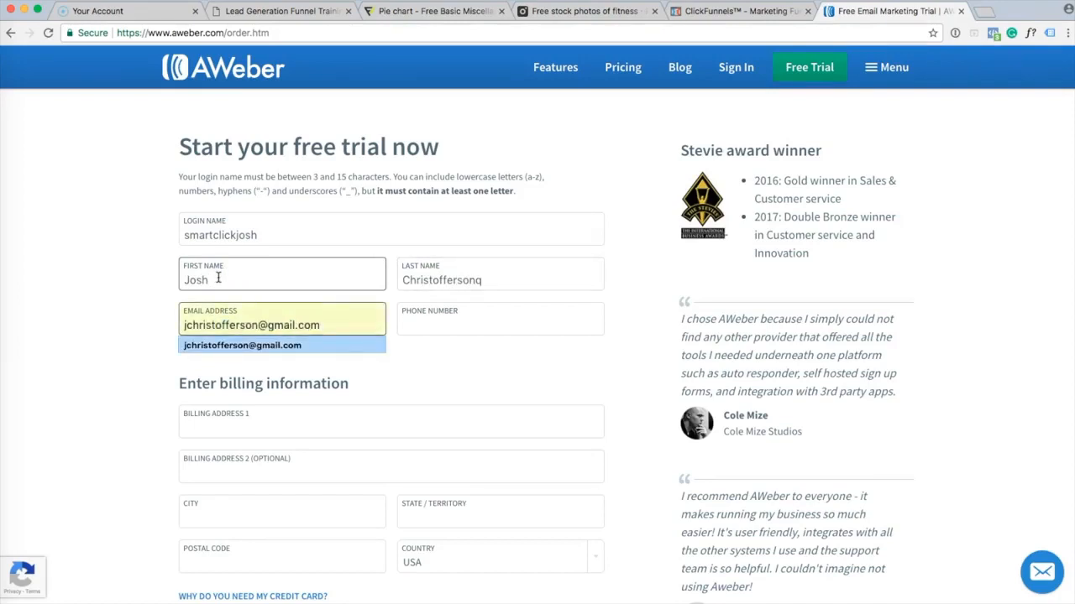
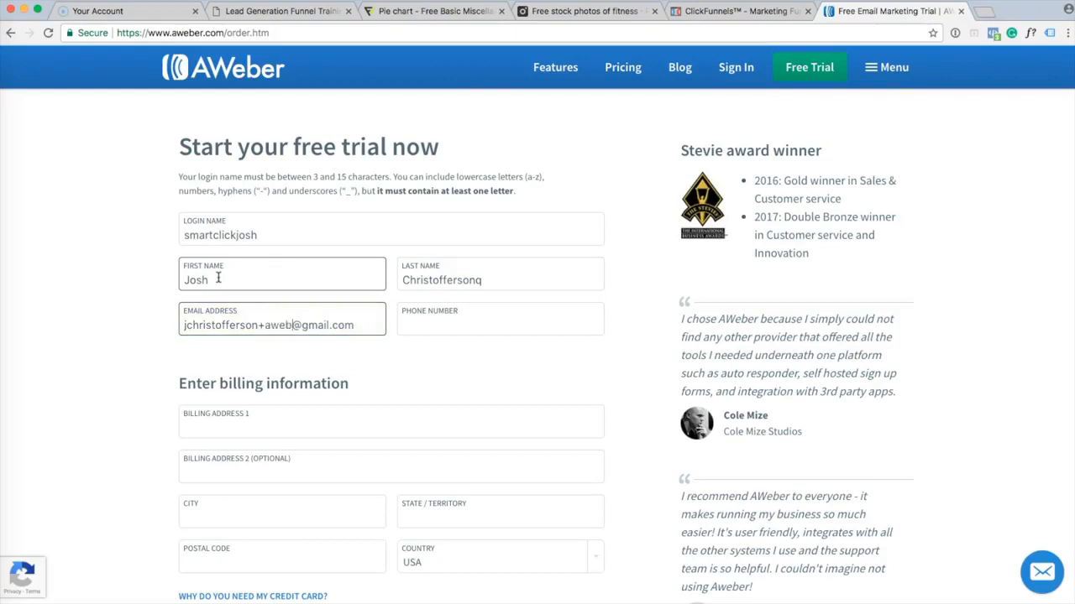
key("Tab")
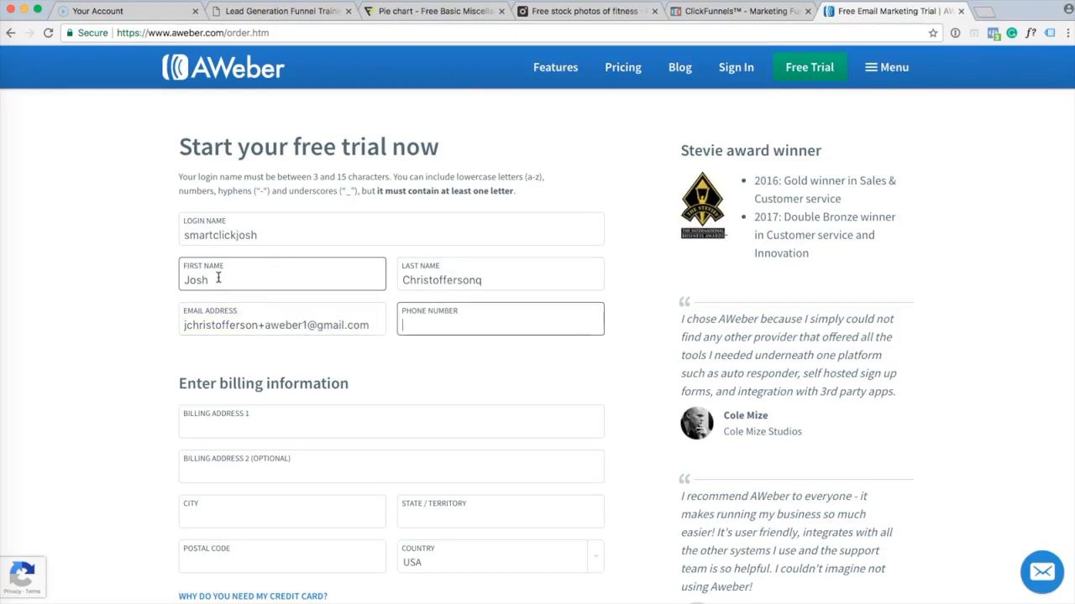
type("5555555555")
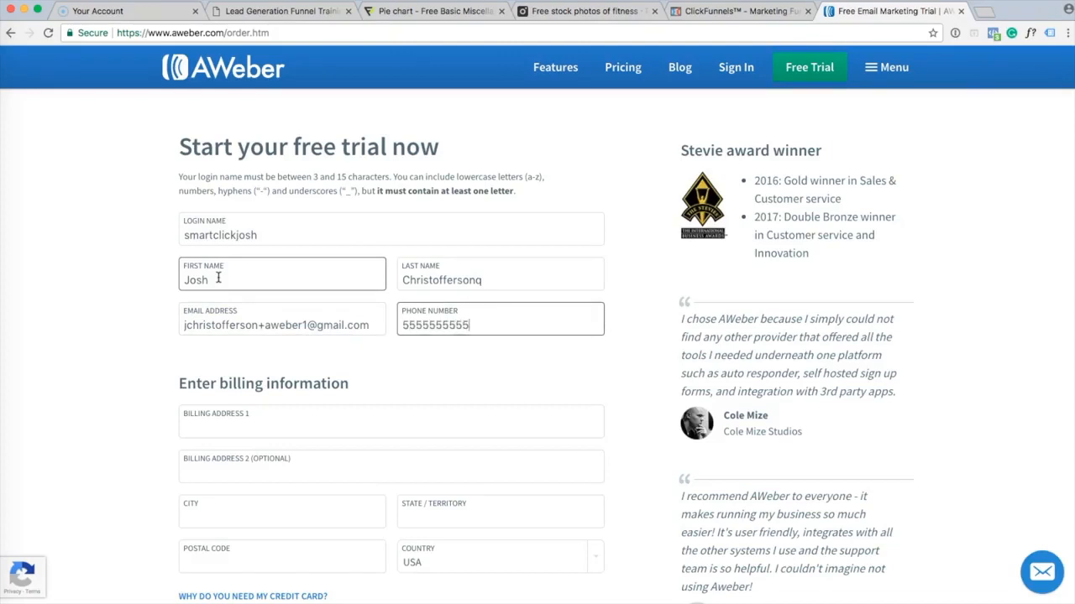
key("Tab")
type("222")
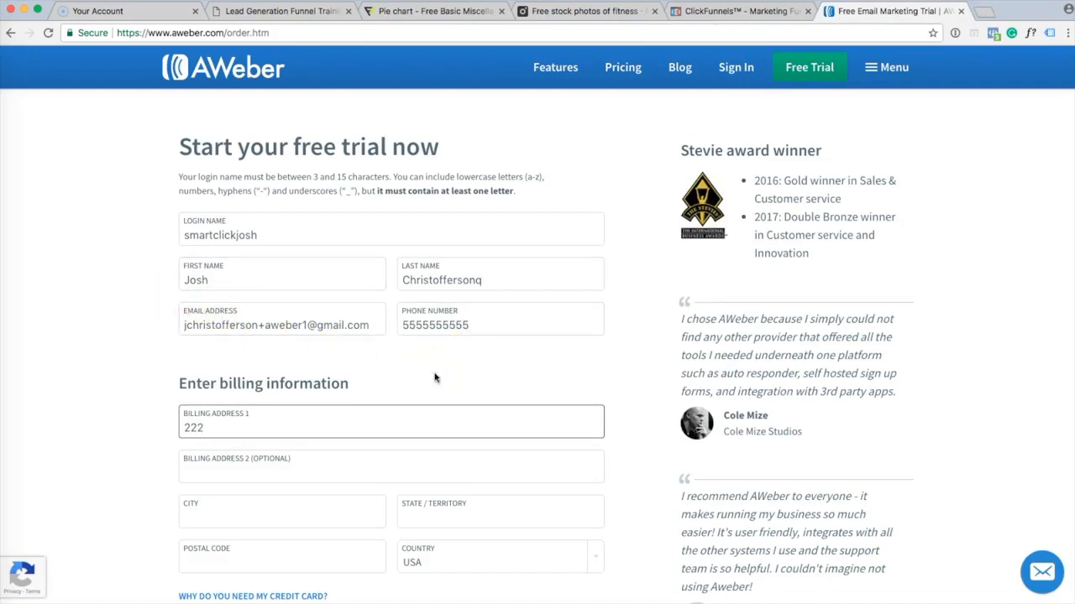
scroll(435, 378, "down", 3)
Enter the credit card number and submit the free trial on the Quarterly plan.
scroll(435, 377, "down", 2)
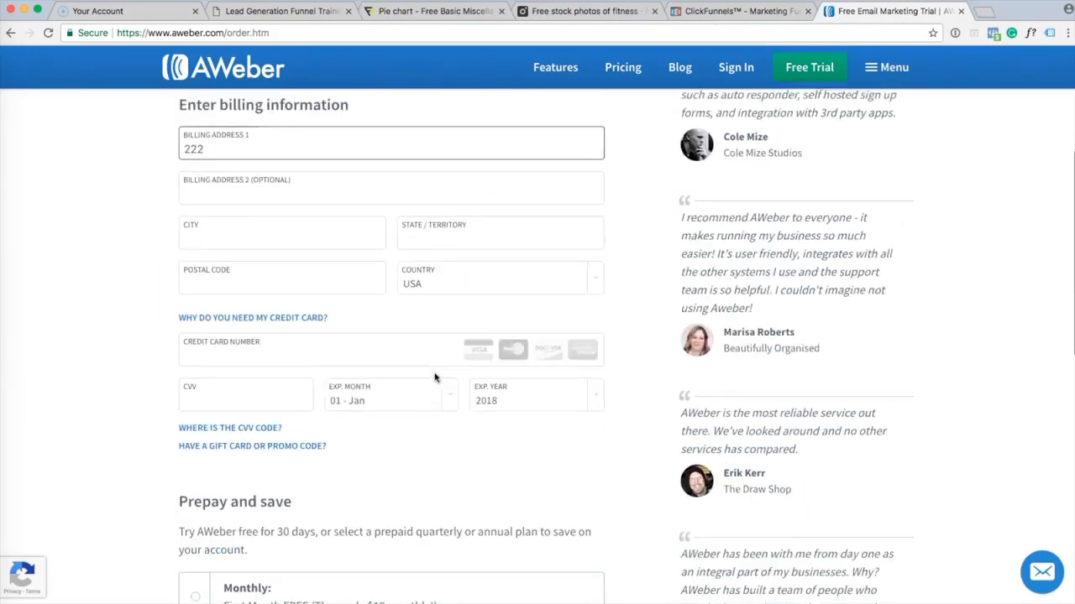
scroll(435, 377, "down", 1)
left_click(302, 257)
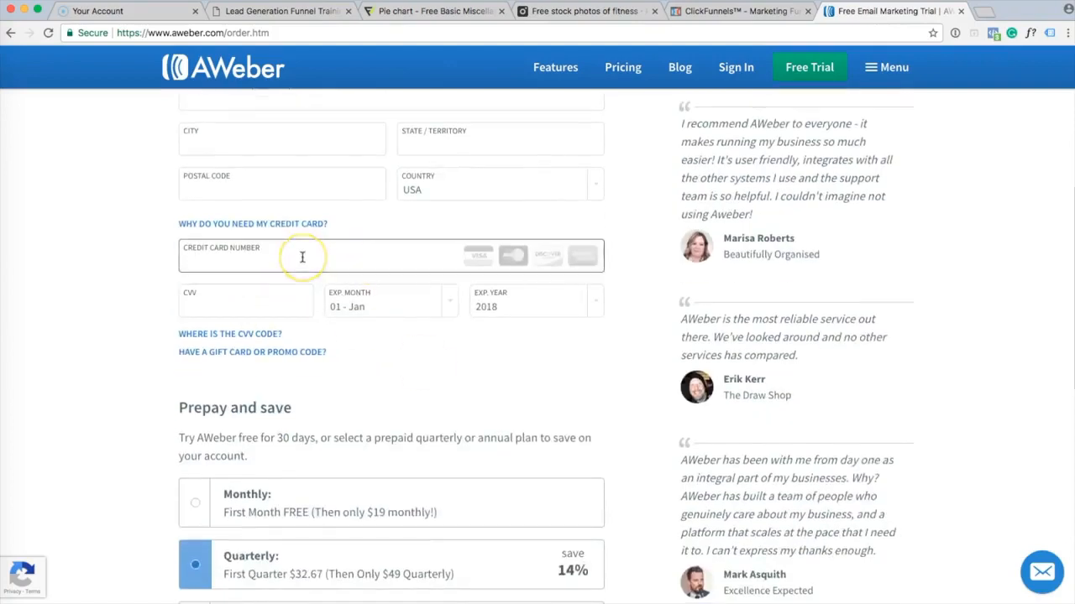
scroll(303, 257, "down", 3)
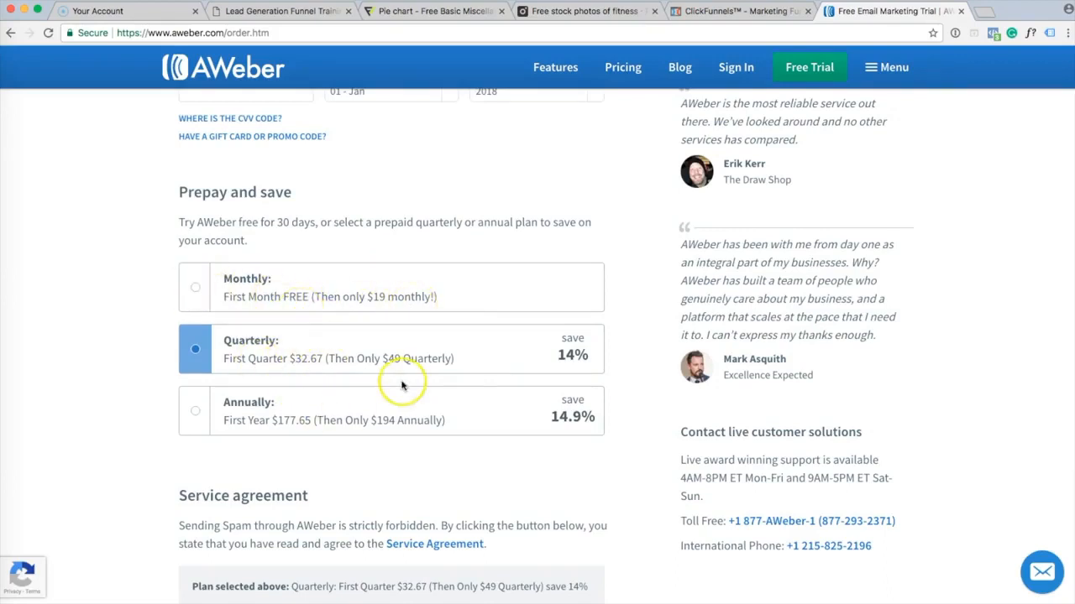
scroll(452, 387, "down", 5)
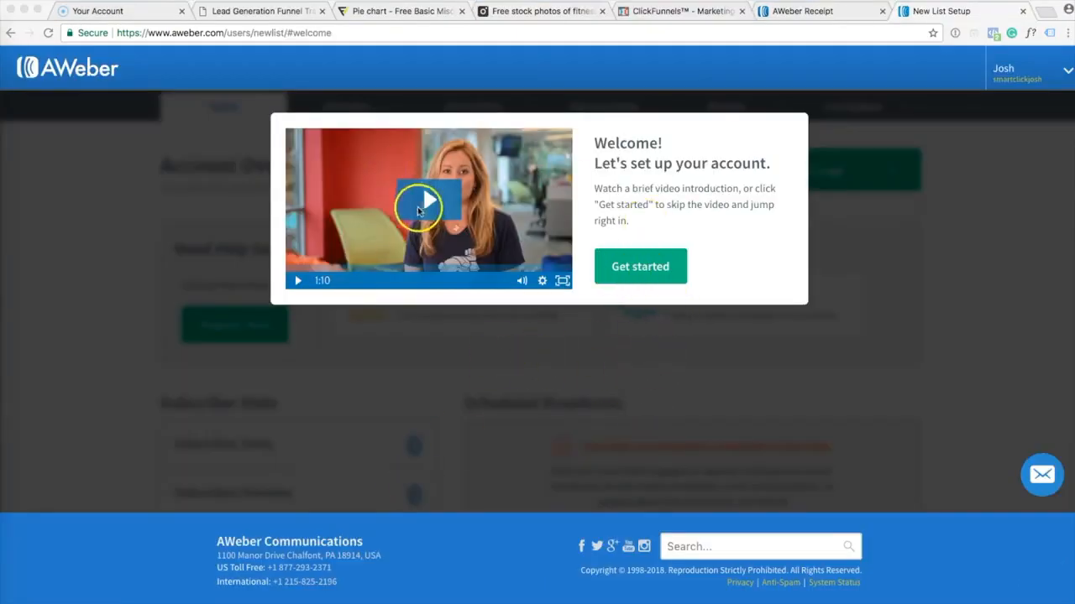
Skip the welcome intro video and begin the new list setup.
left_click(649, 216)
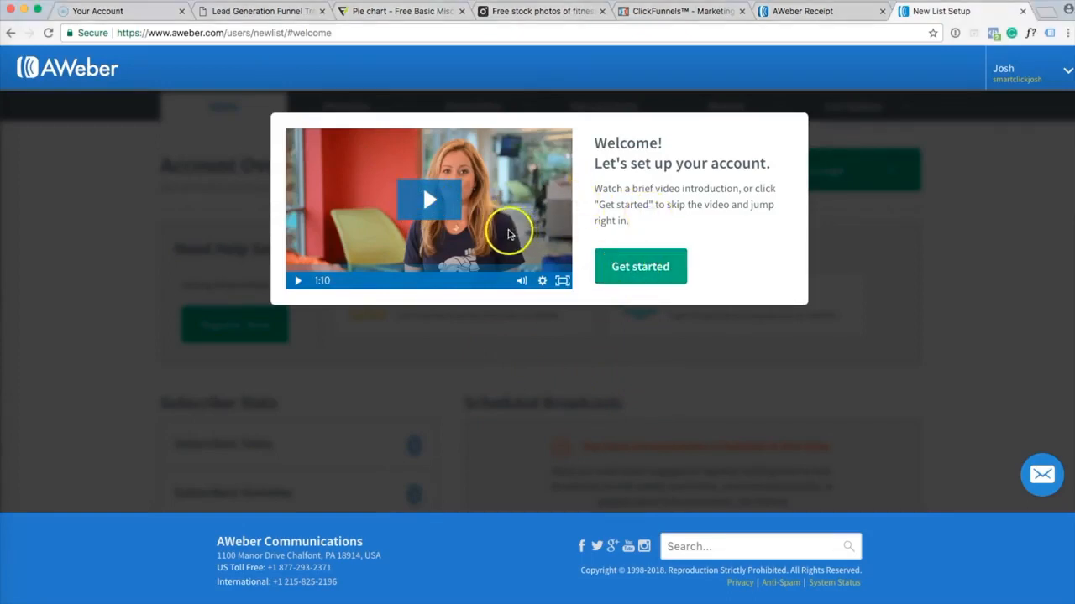
left_click(641, 267)
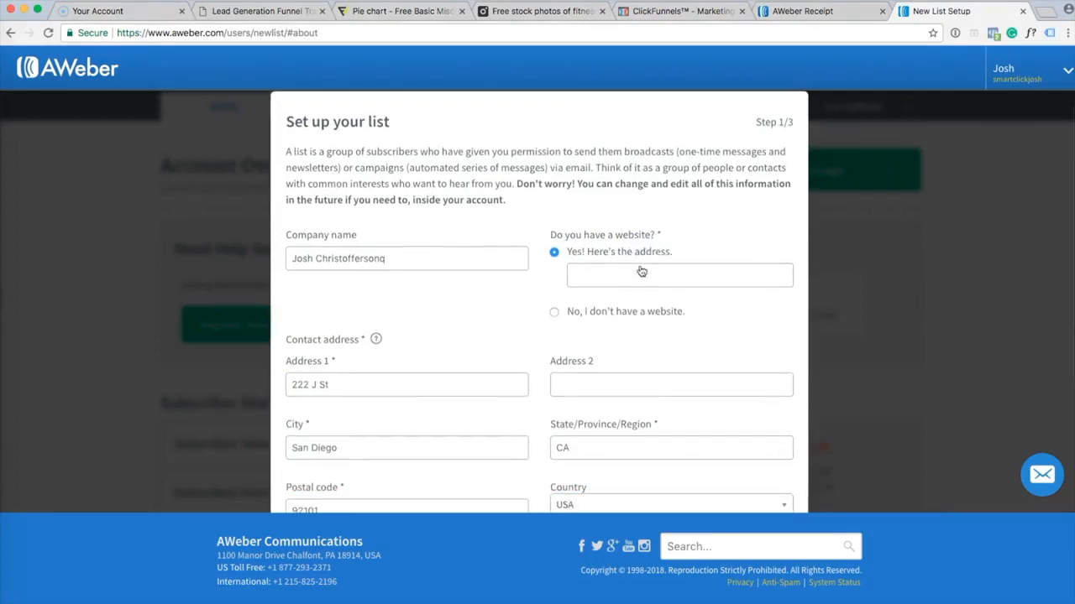
left_click(438, 155)
scroll(437, 157, "down", 3)
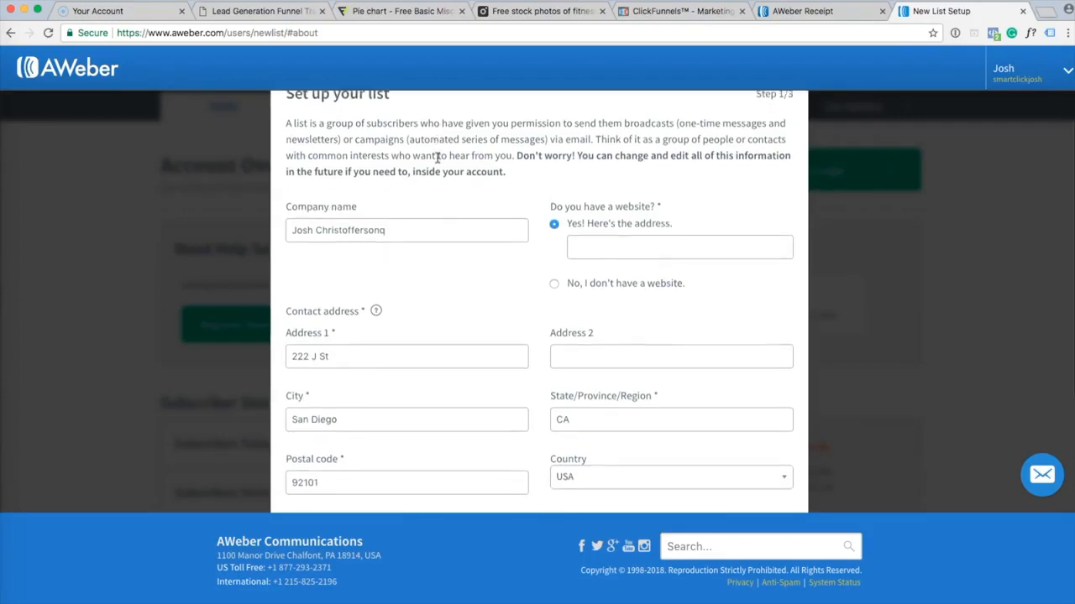
Remove the stray 'q' from the company name and answer that there is no website.
left_click(410, 212)
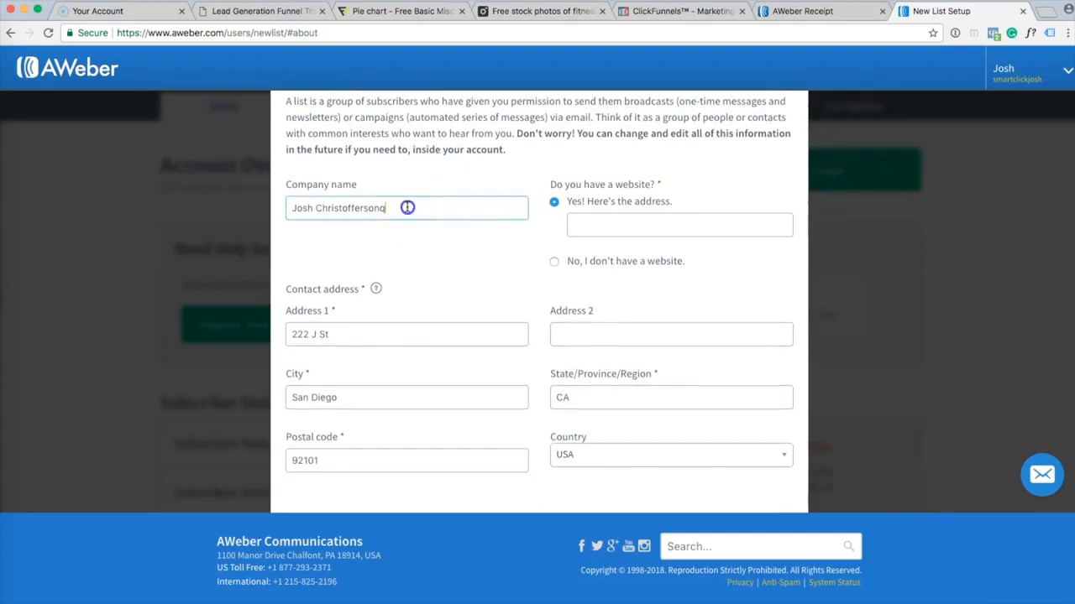
triple_click(408, 207)
left_click(407, 207)
key("BackSpace")
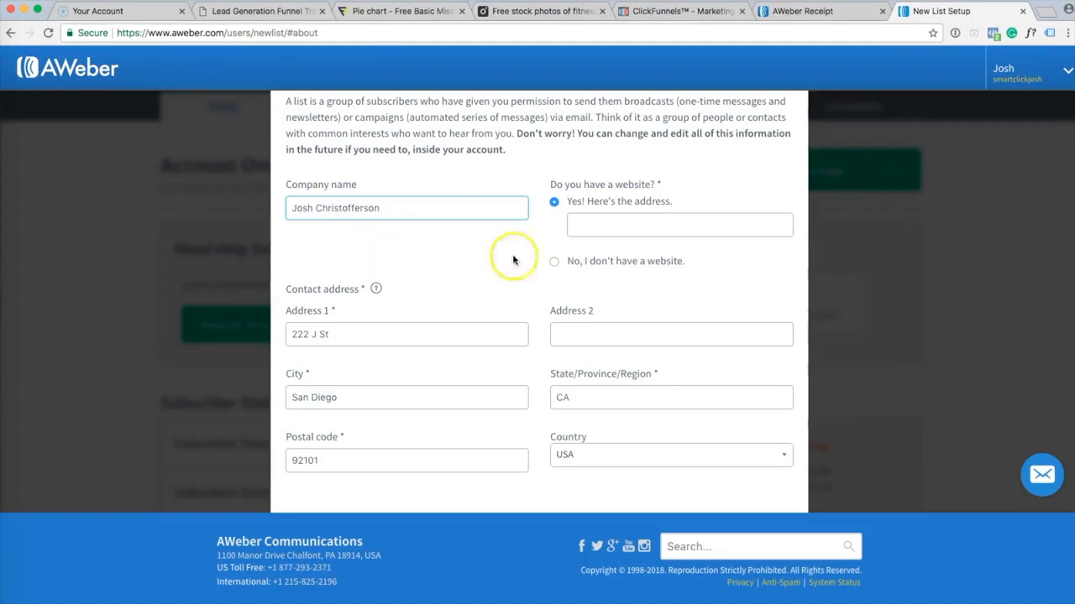
left_click(554, 261)
Remove the stray 'q' from the Email from name and continue to step 2.
scroll(446, 240, "down", 4)
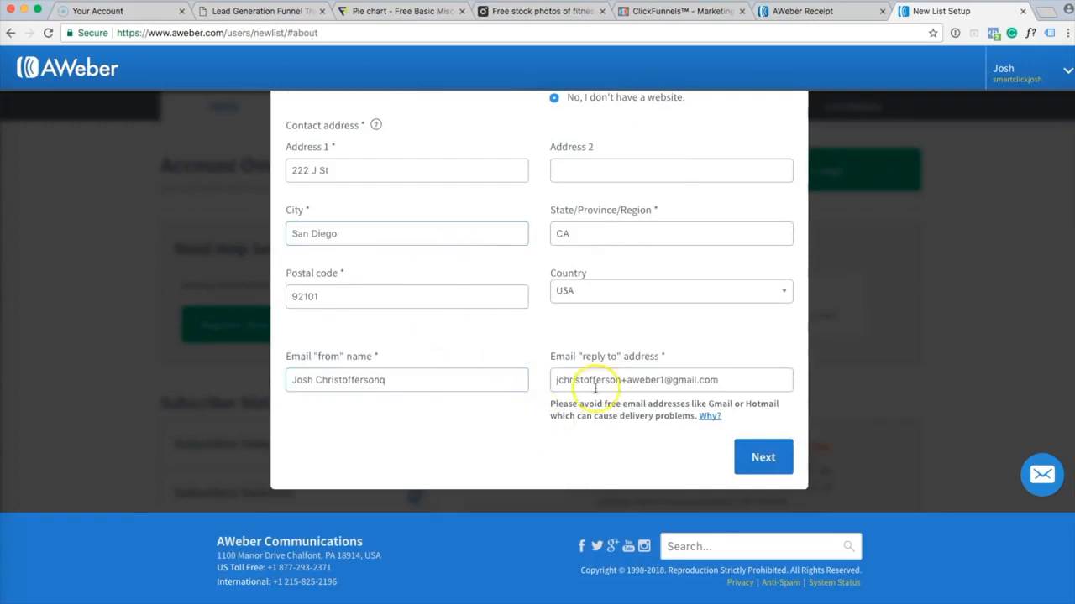
left_click(406, 387)
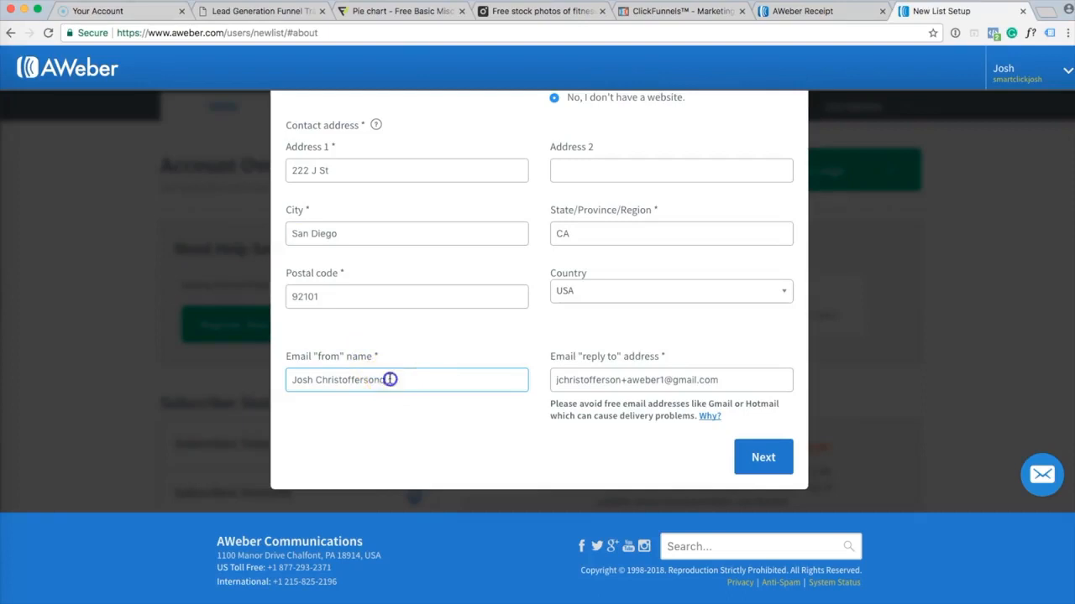
key("BackSpace")
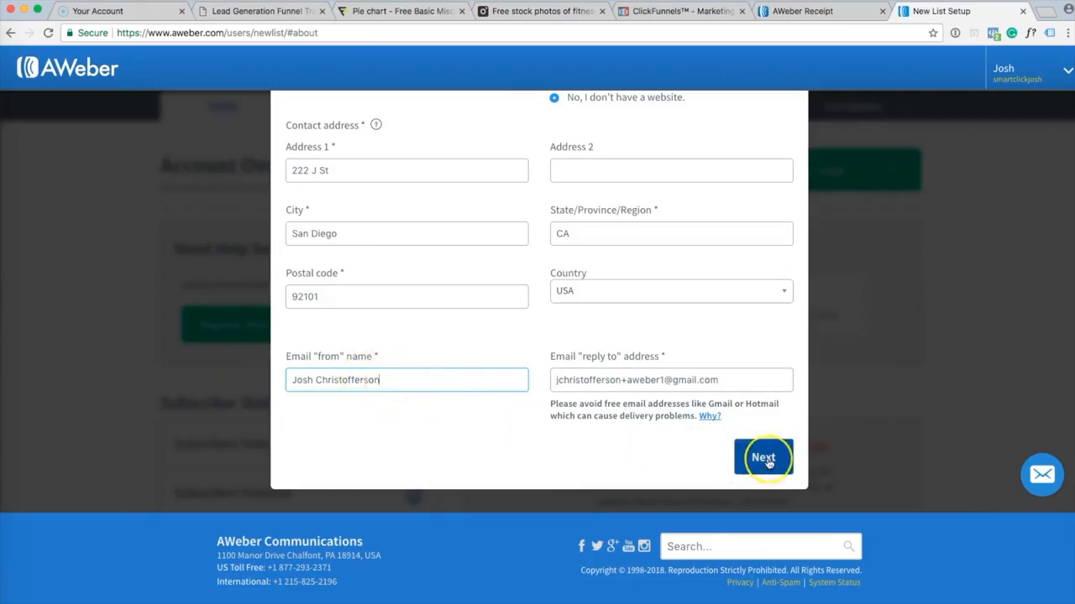
left_click(602, 382)
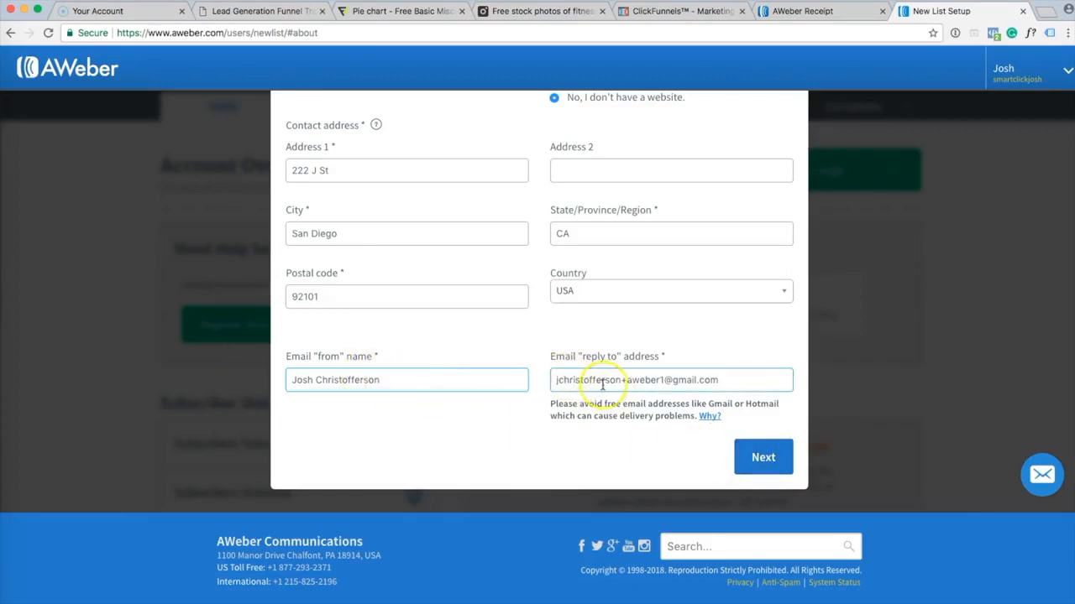
left_click(769, 457)
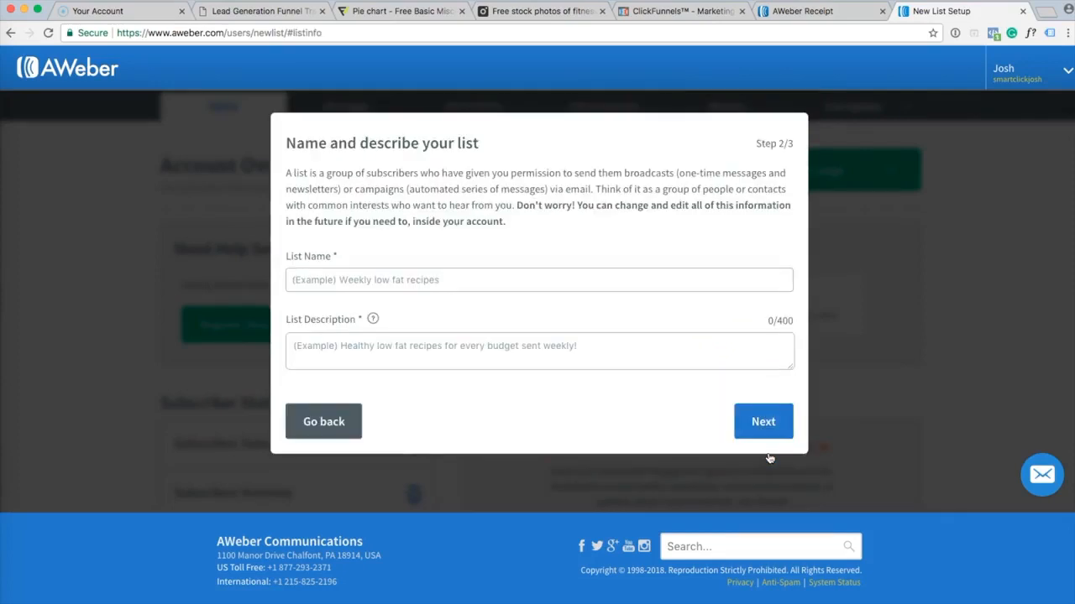
Name the list 'Tips for lead generation'.
left_click(403, 281)
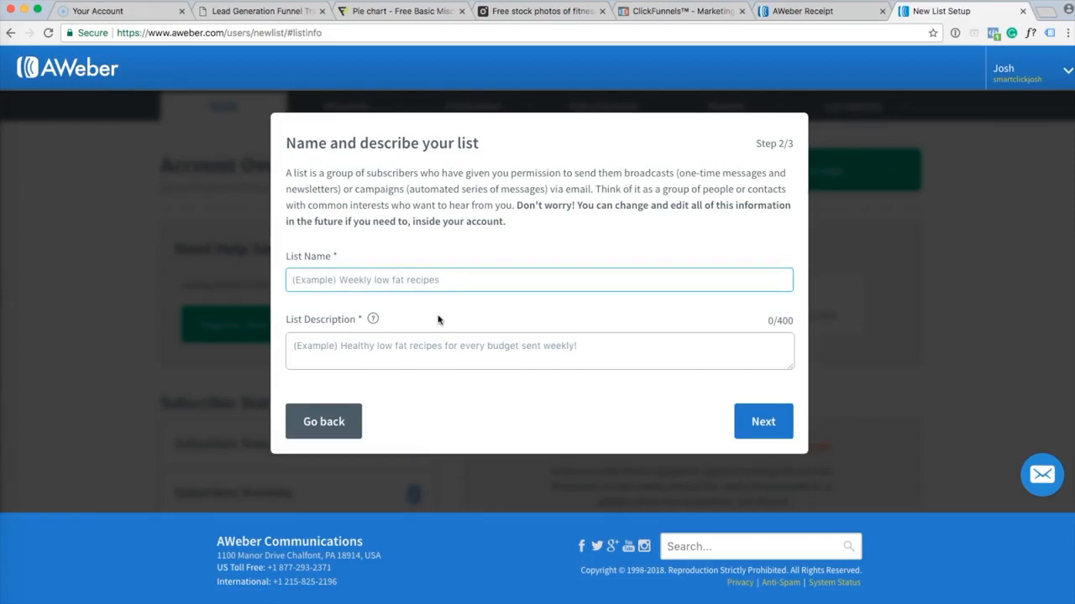
type("Tips for lead generation")
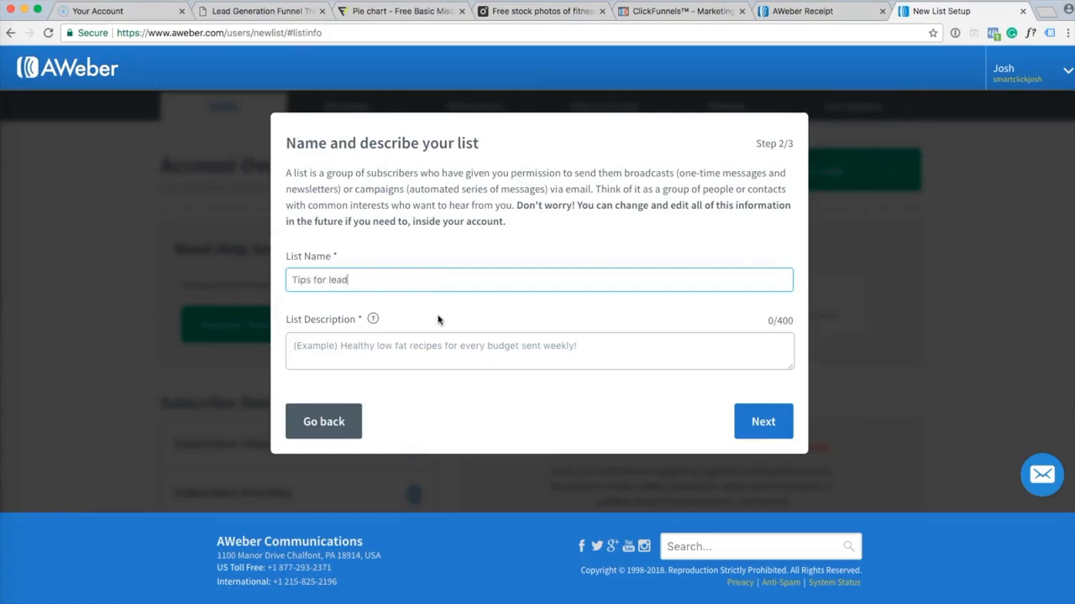
Describe the list as 'This will show you a 6-step series on how to get more leads.' and continue.
left_click(457, 347)
type("Thi")
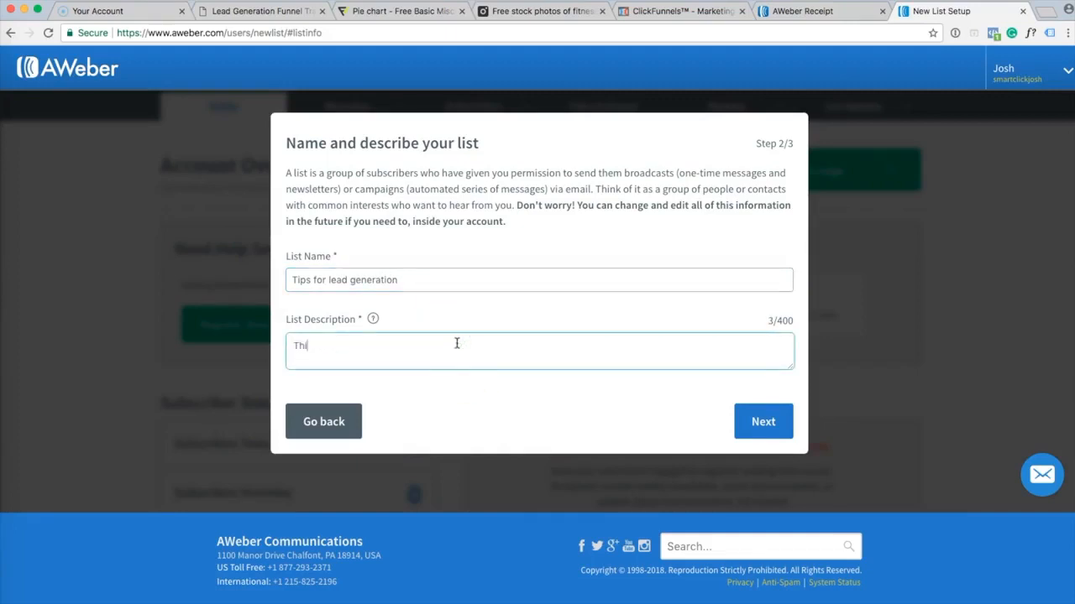
left_click(448, 345)
type("s will show you a 6-step")
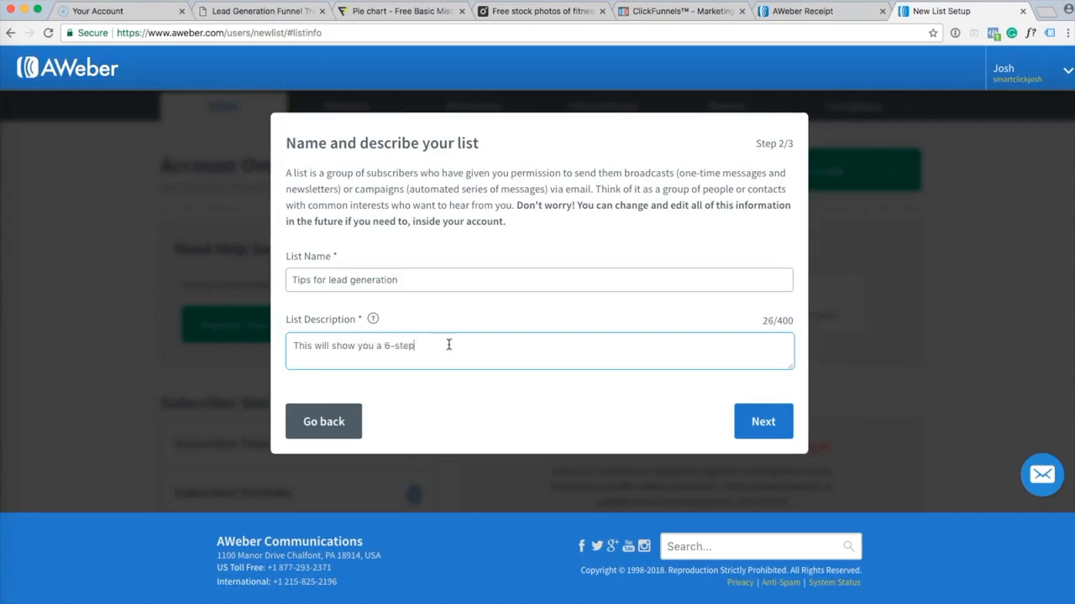
type(" series on how to get more leads.")
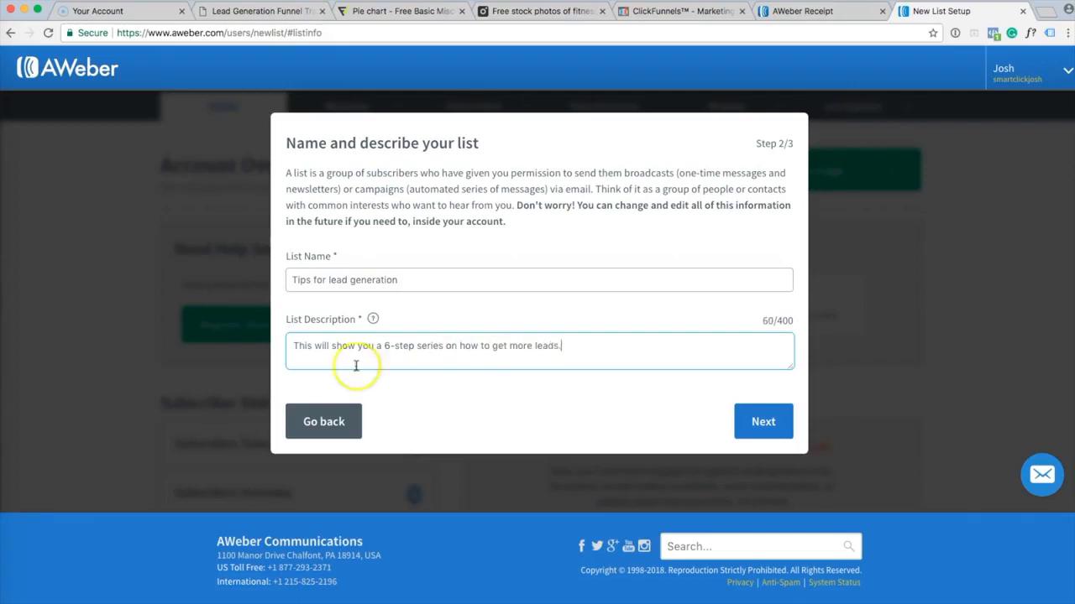
left_click(764, 432)
left_click(765, 433)
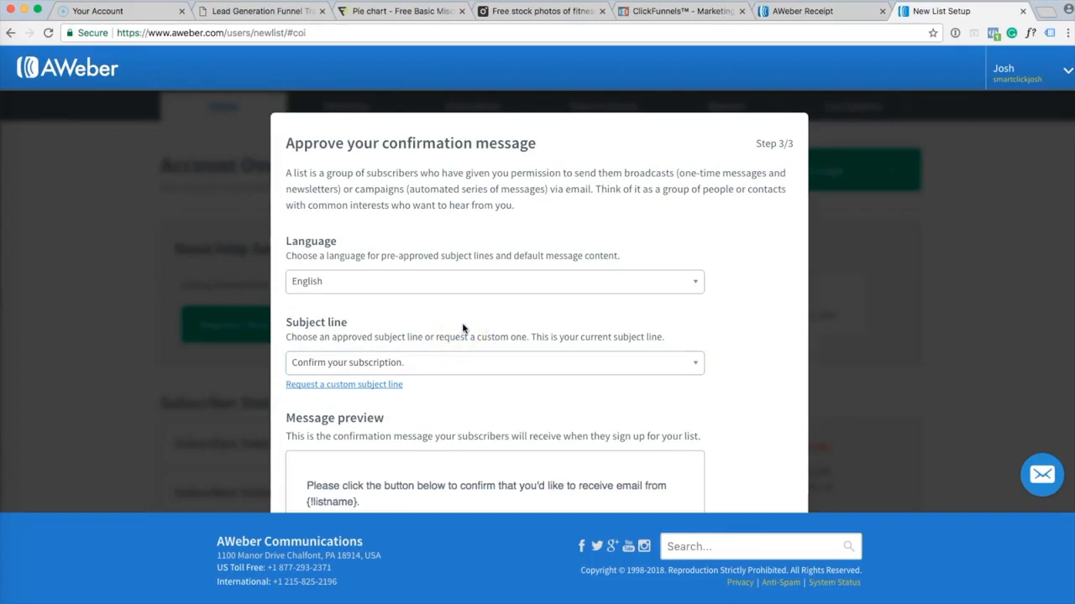
Keep 'Confirm your subscription.' as the confirmation subject line and complete the list setup.
left_click(687, 193)
left_click(750, 243)
scroll(749, 242, "down", 2)
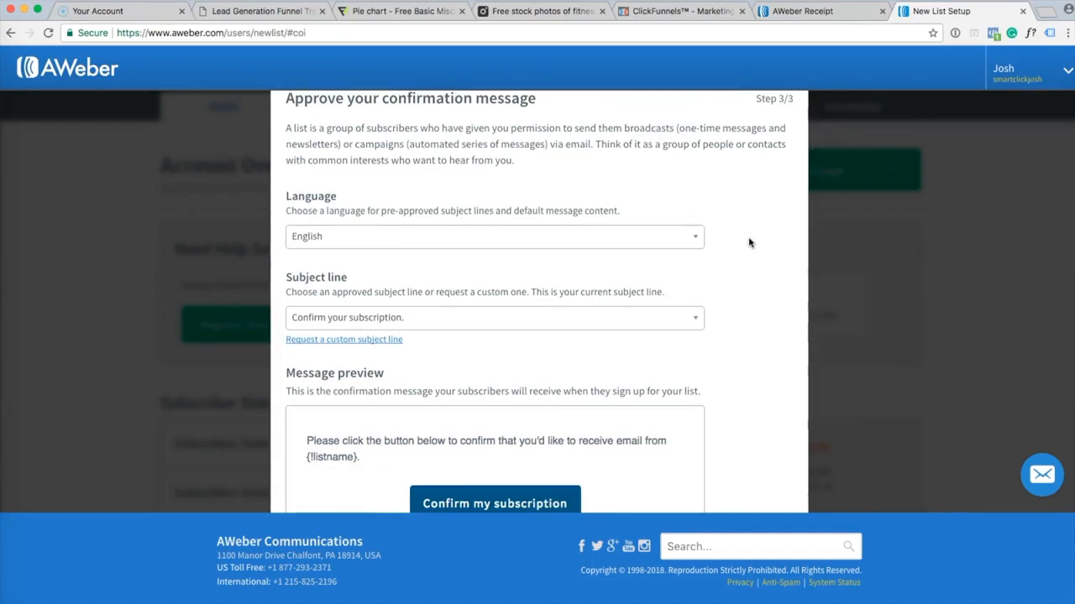
scroll(750, 243, "down", 2)
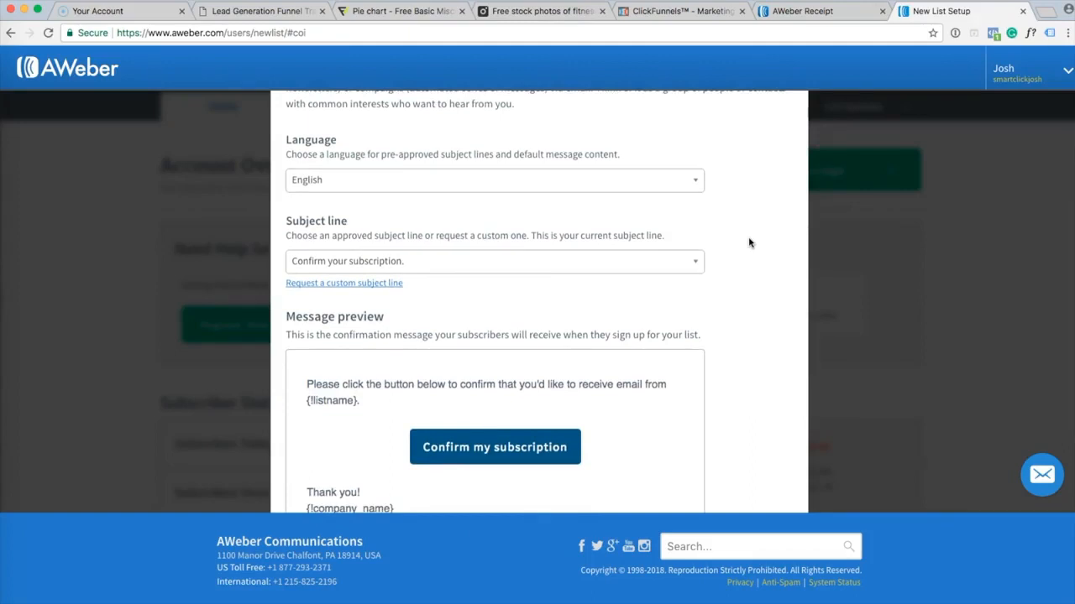
scroll(750, 243, "down", 1)
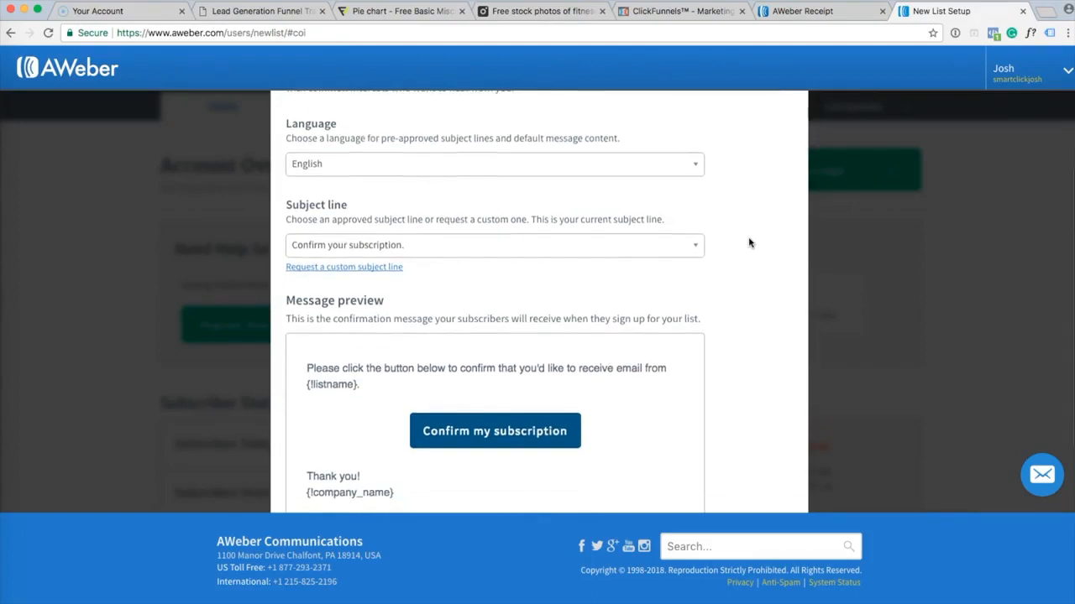
scroll(750, 242, "down", 1)
scroll(750, 242, "down", 1)
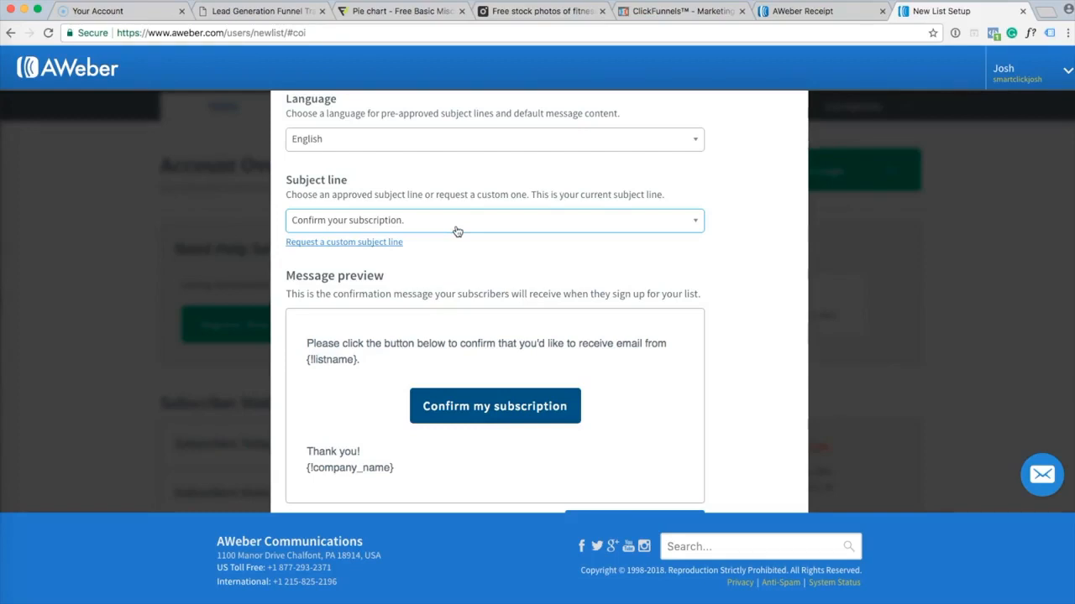
left_click(509, 248)
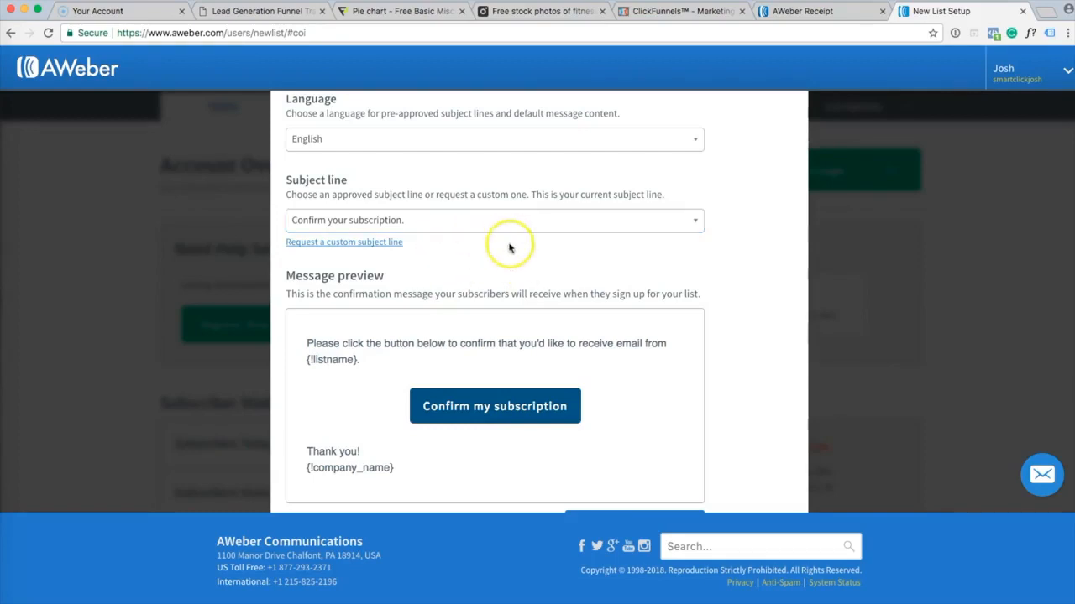
left_click(456, 228)
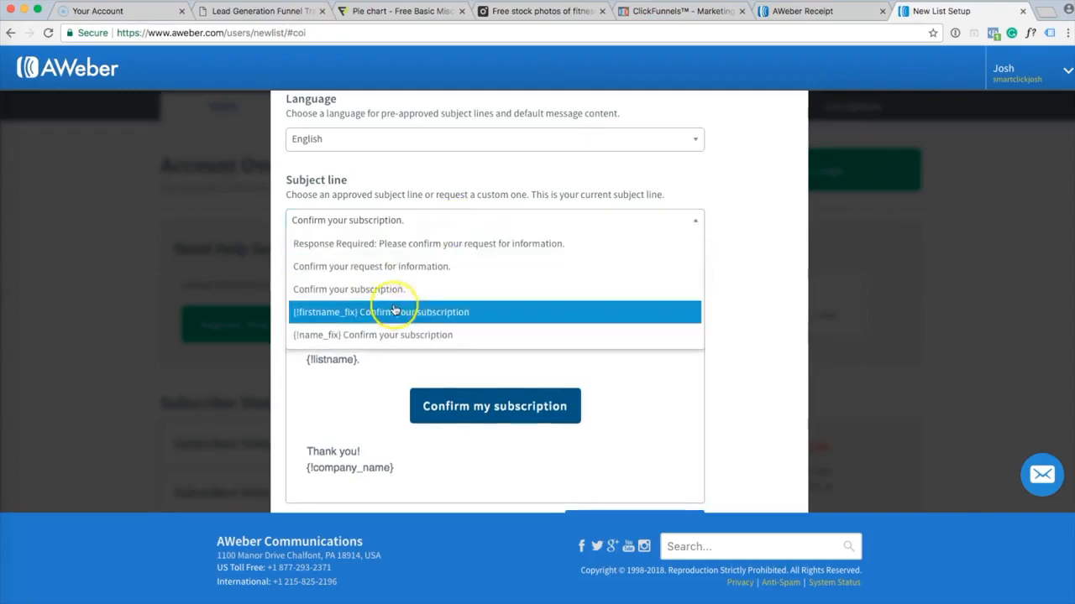
left_click(413, 291)
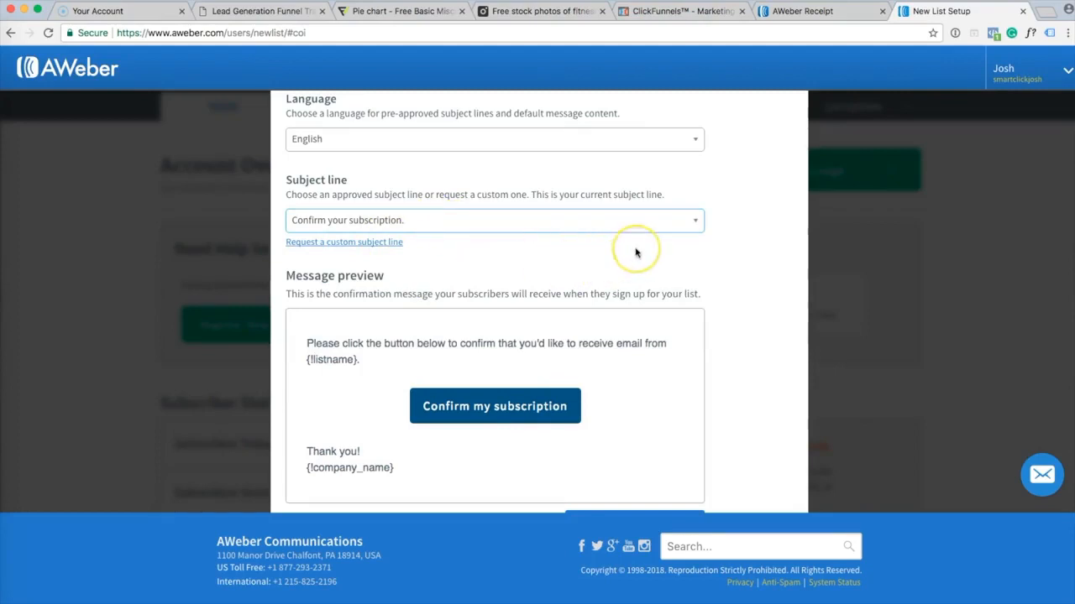
scroll(636, 239, "down", 2)
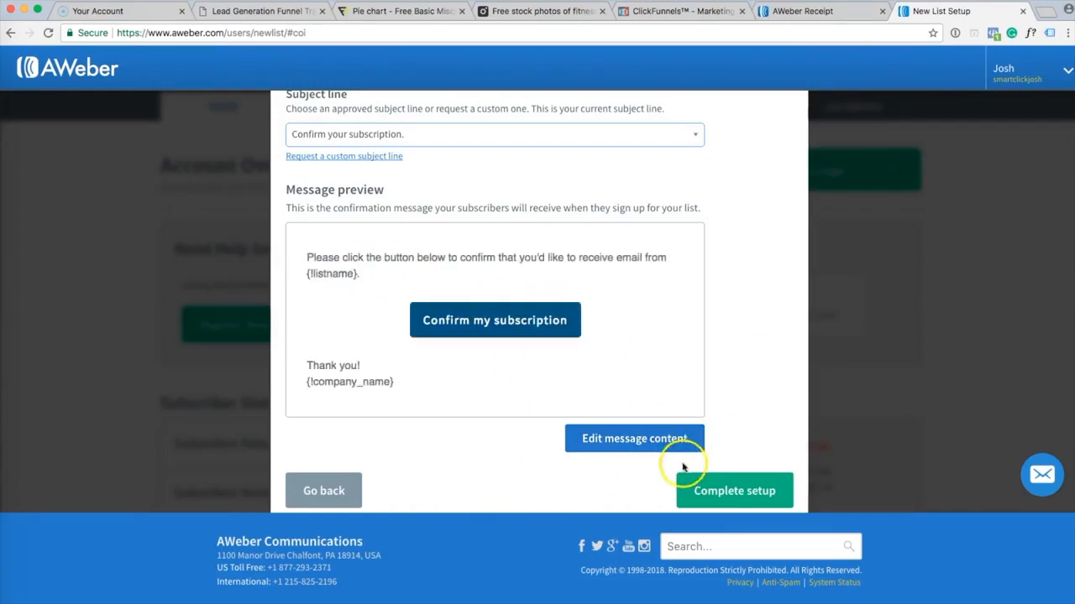
left_click(780, 499)
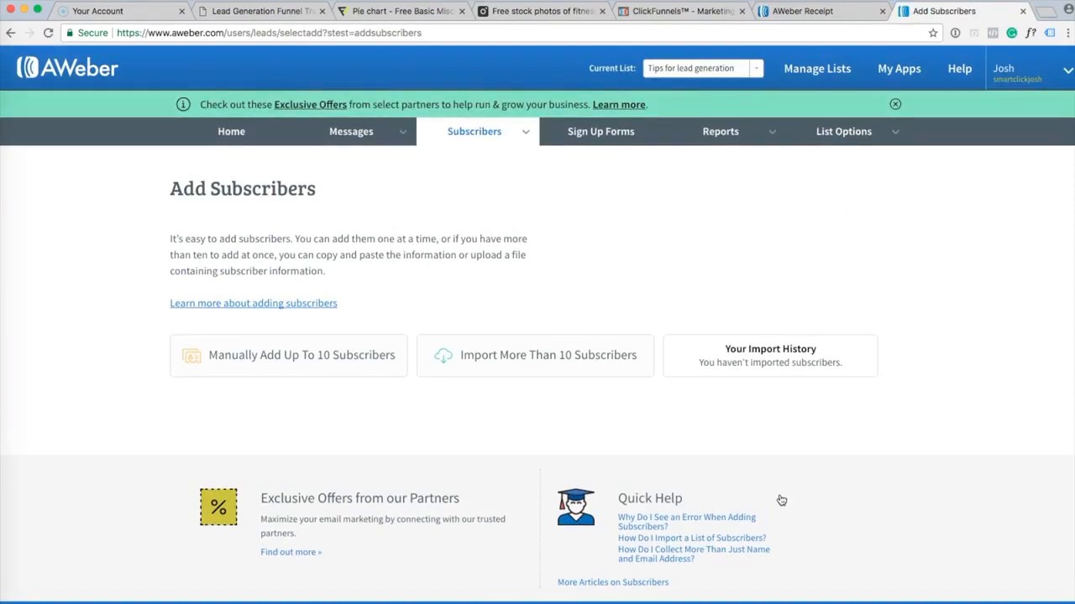
Close the offers banner, make 'Tips for lead generation' the current list, and return to ClickFunnels.
left_click(897, 104)
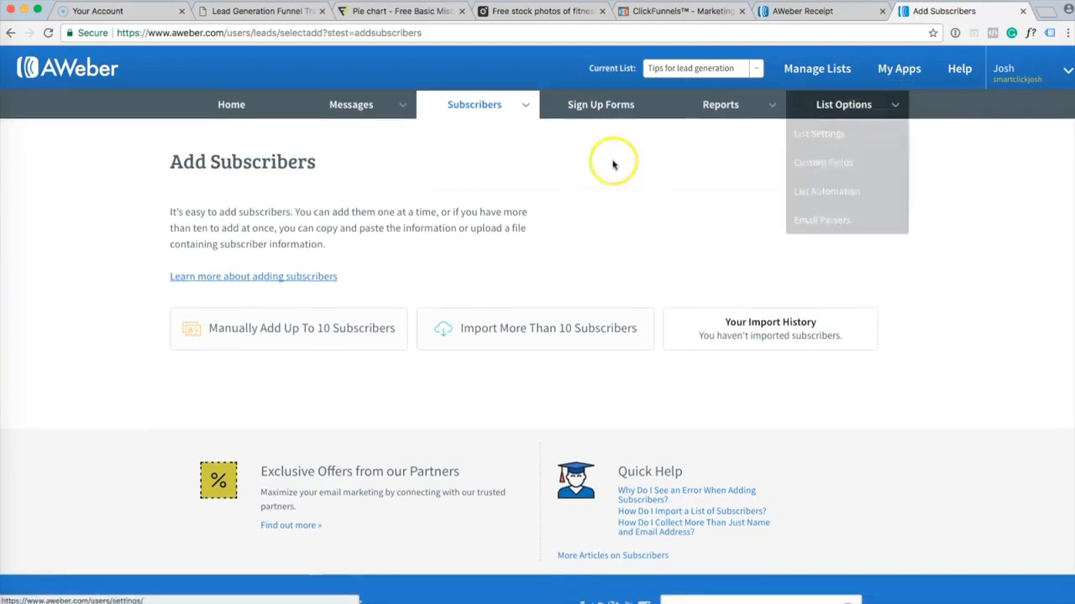
left_click(754, 70)
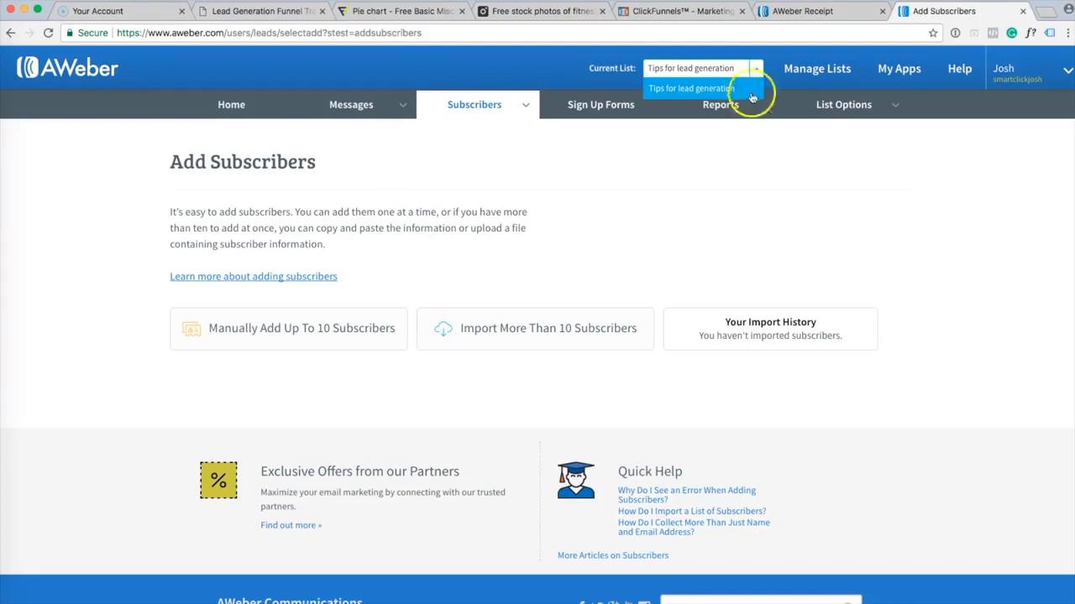
left_click(684, 91)
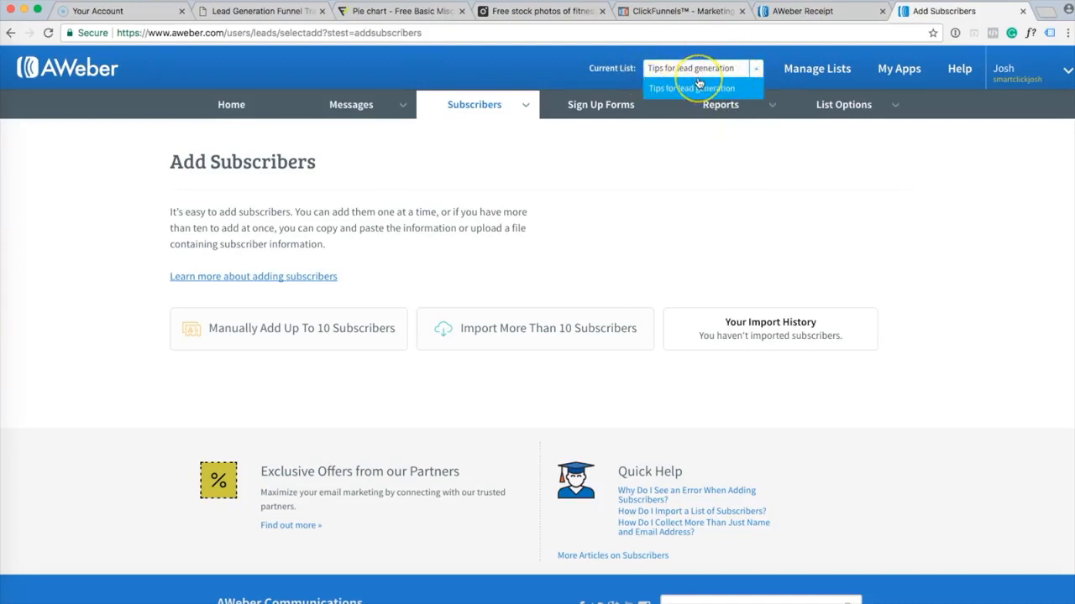
left_click(755, 192)
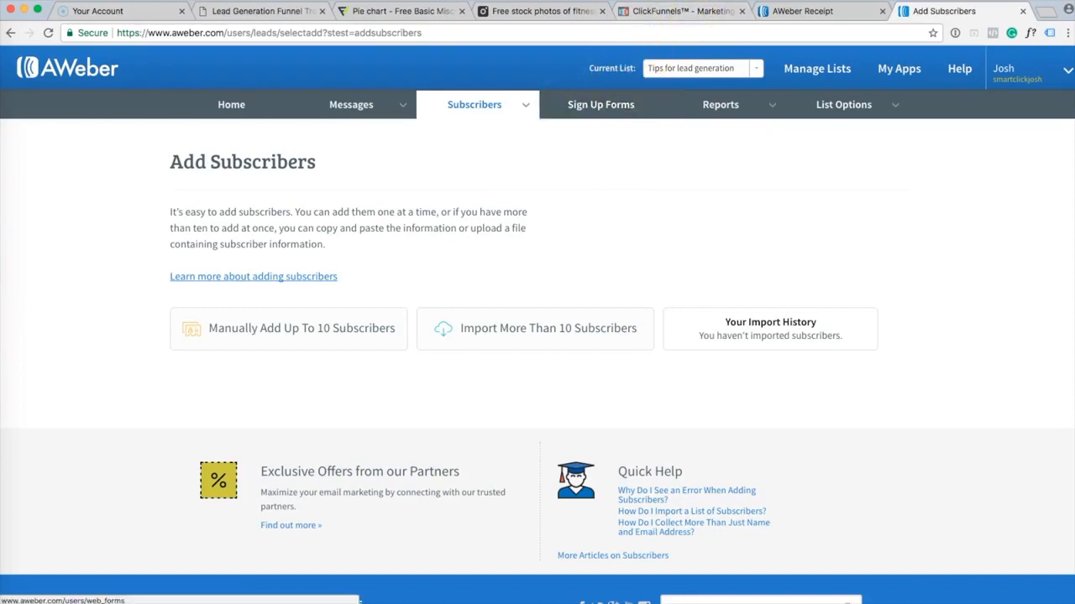
left_click(687, 11)
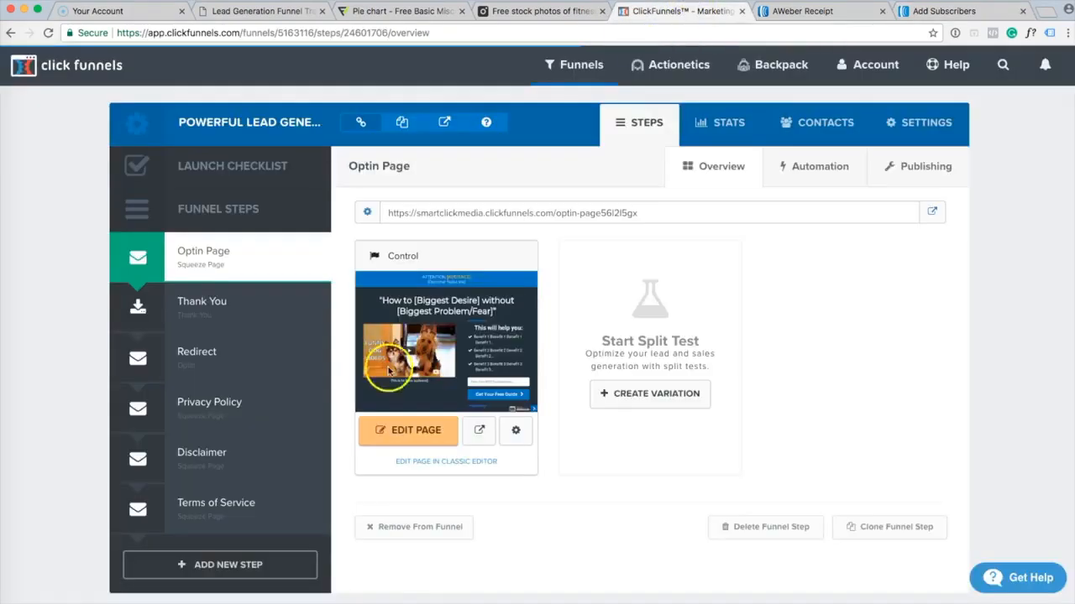
Open the Optin Page in the editor and select its email input to show its settings.
left_click(410, 438)
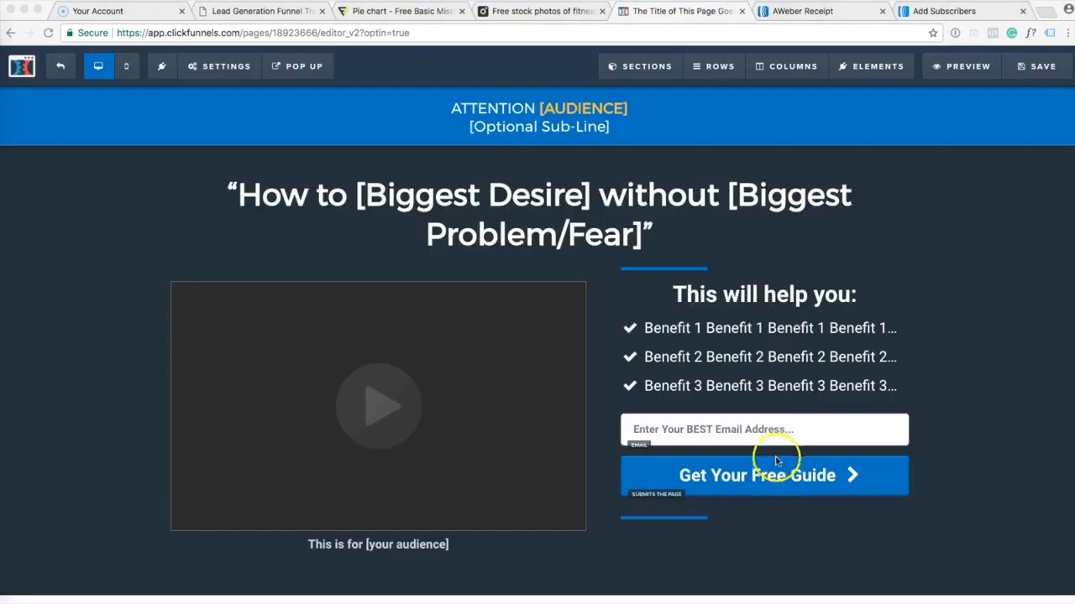
left_click(737, 435)
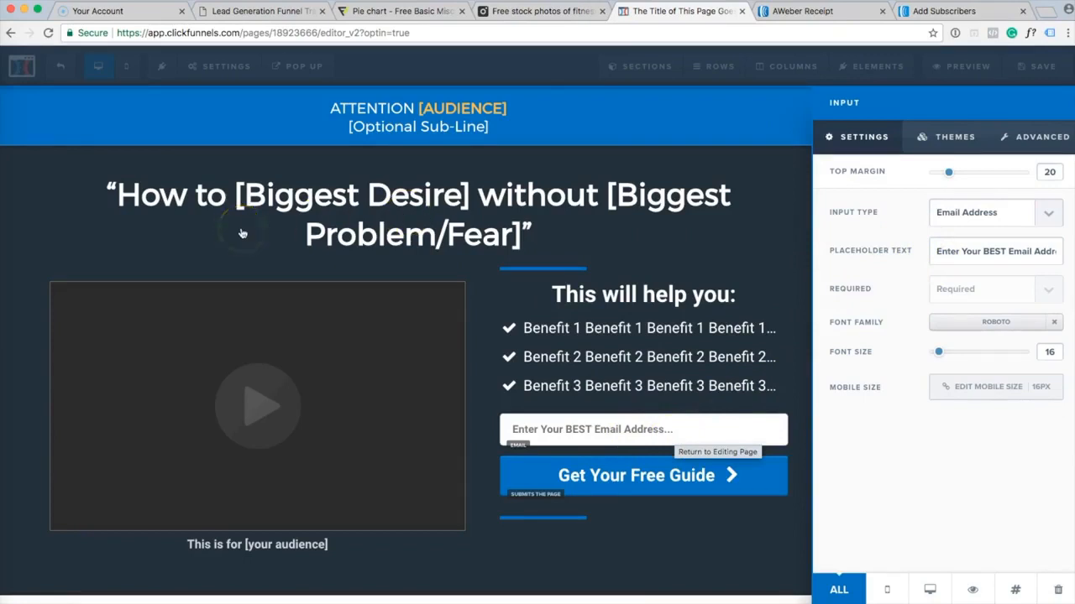
Close the AWeber receipt tab and go to AWeber's Sign Up Forms page.
left_click(818, 13)
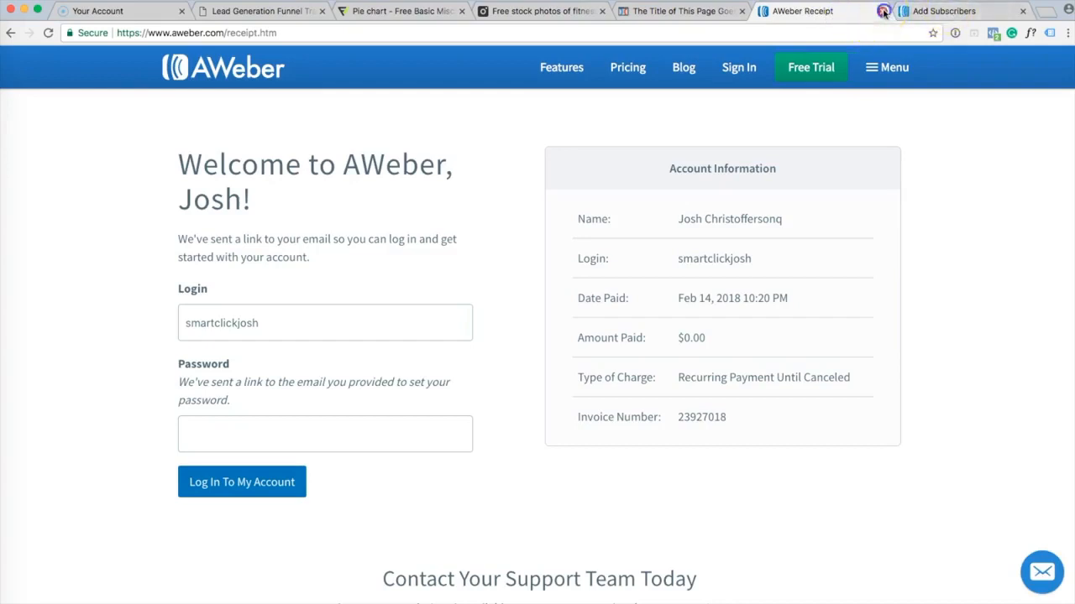
left_click(883, 12)
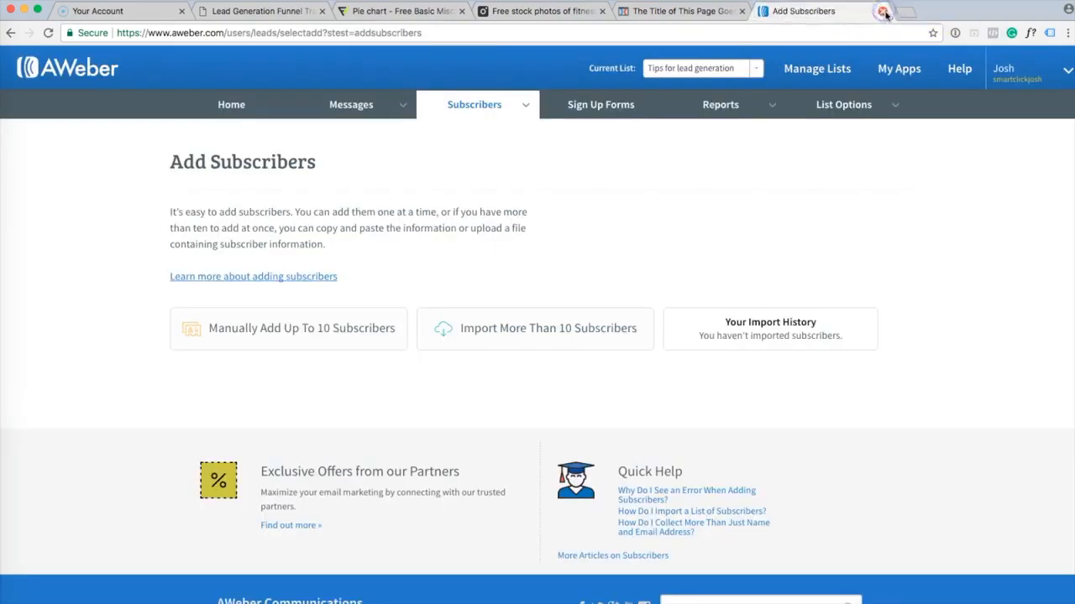
left_click(732, 13)
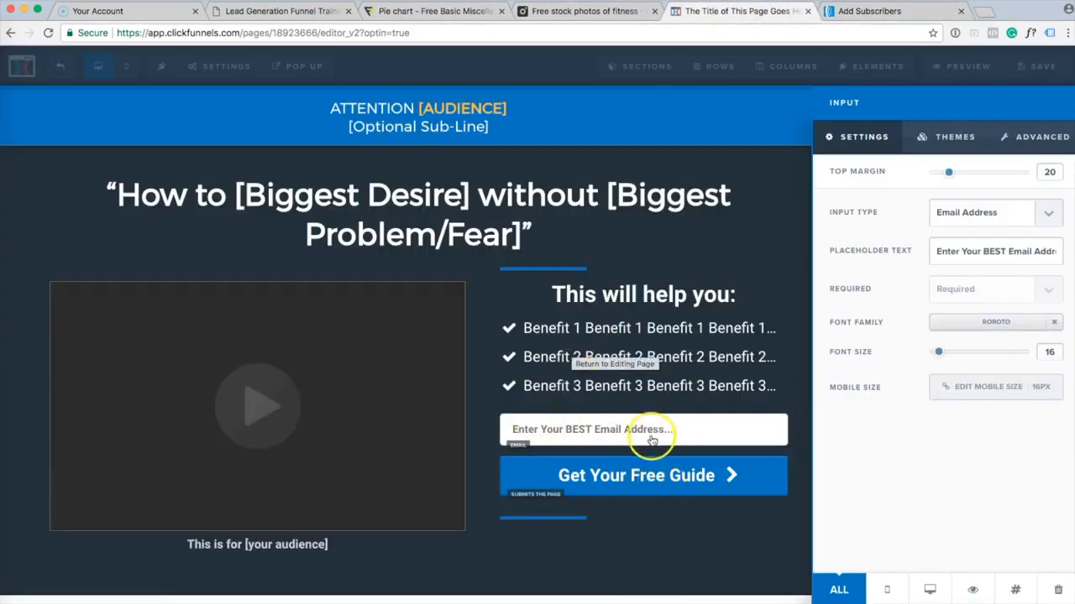
left_click(871, 19)
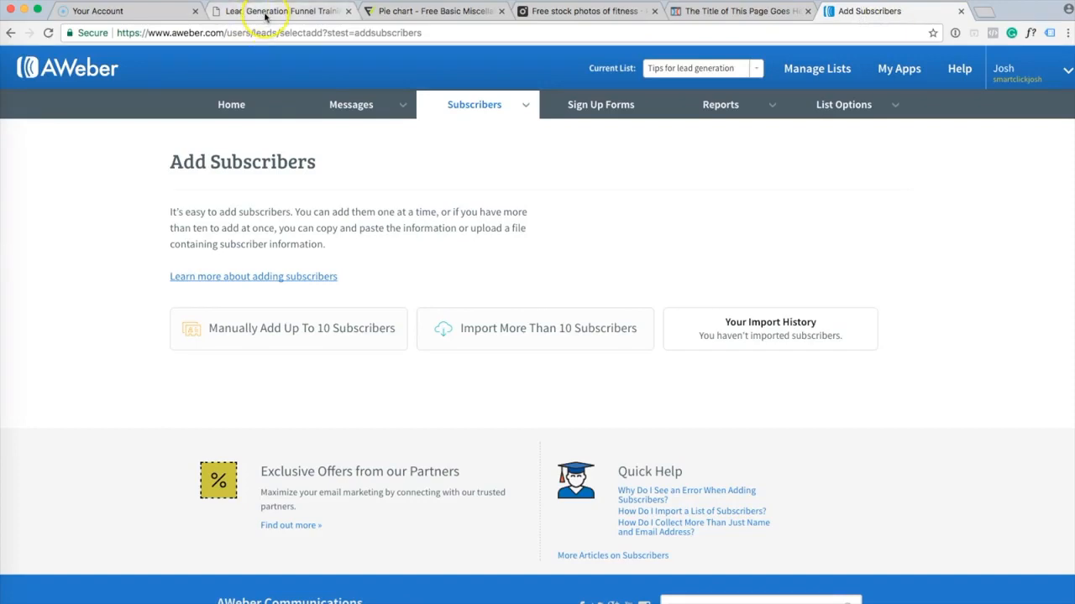
left_click(601, 105)
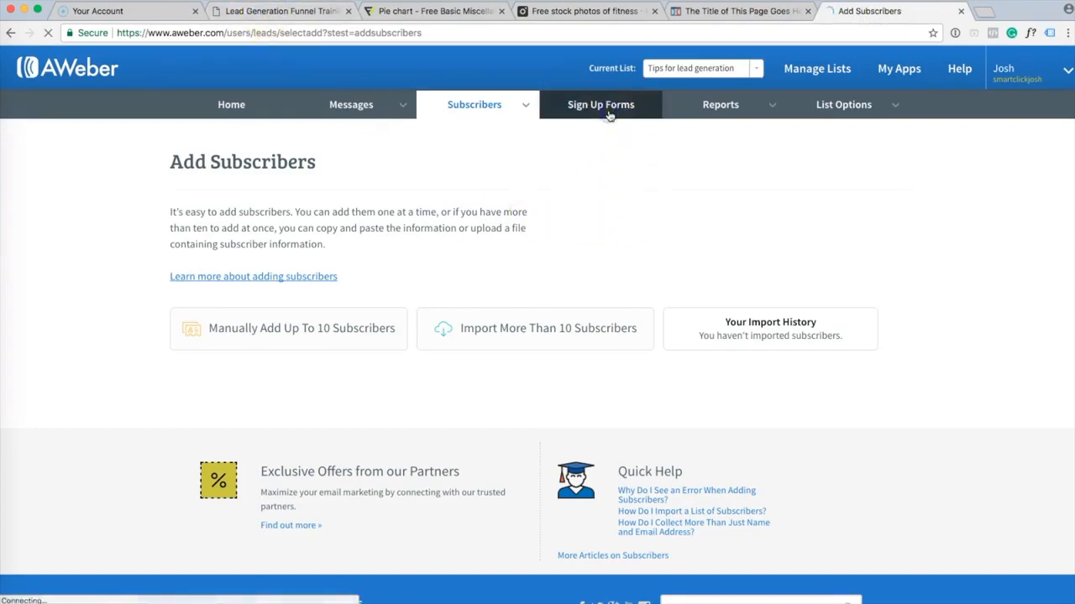
left_click(720, 11)
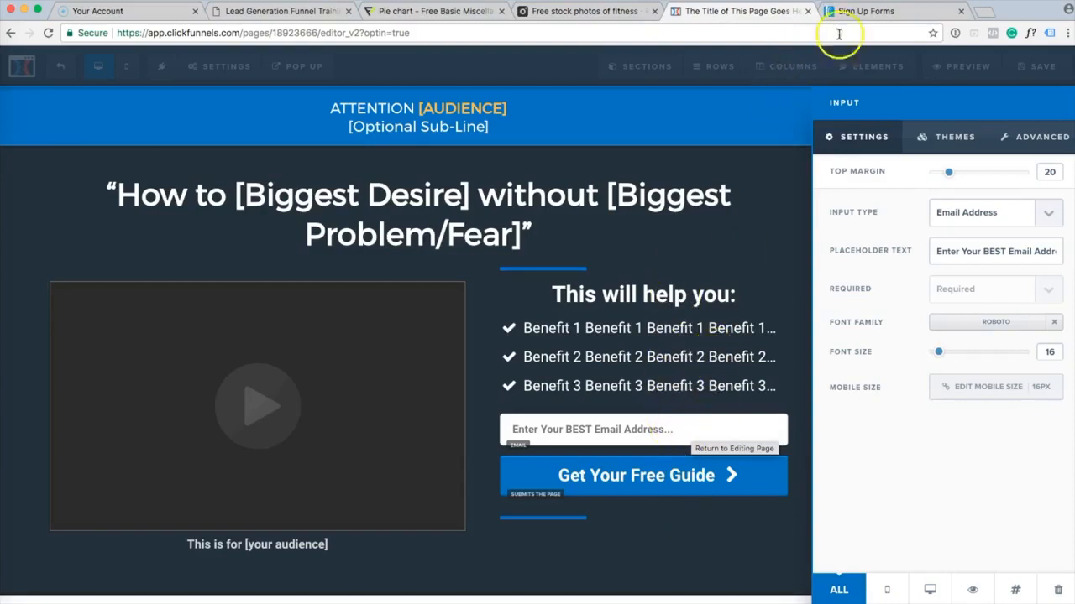
left_click(865, 12)
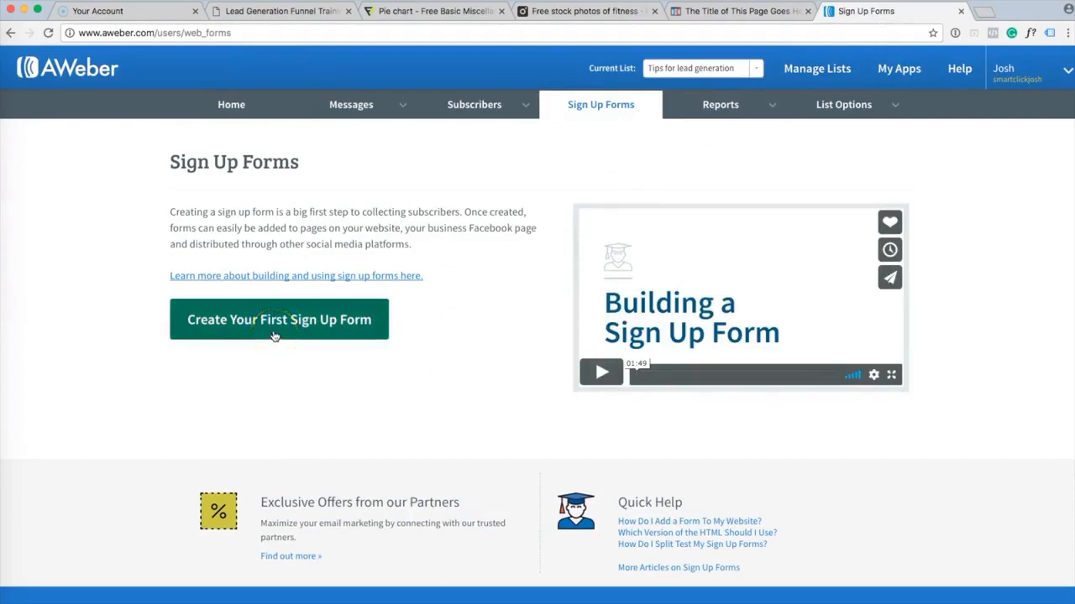
Create the first sign-up form and delete its Name field, leaving only Email.
left_click(336, 321)
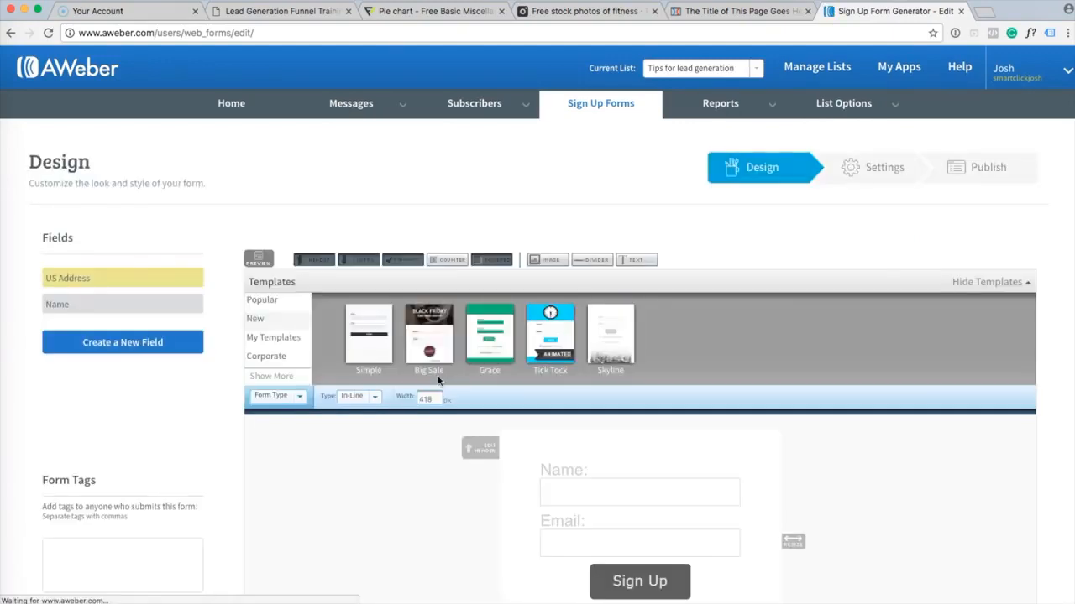
scroll(464, 457, "down", 1)
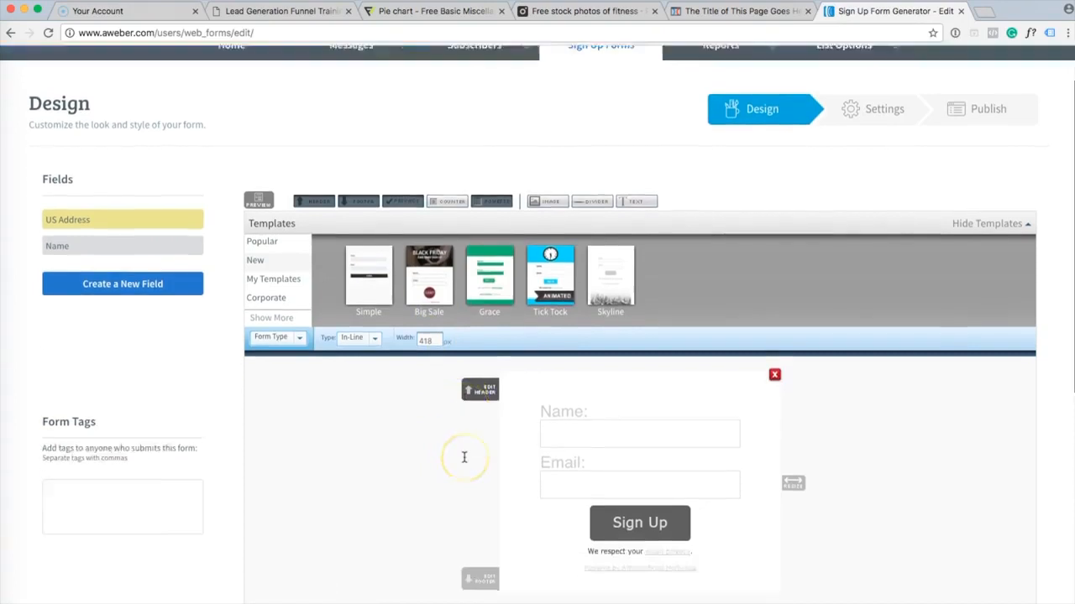
scroll(463, 457, "down", 1)
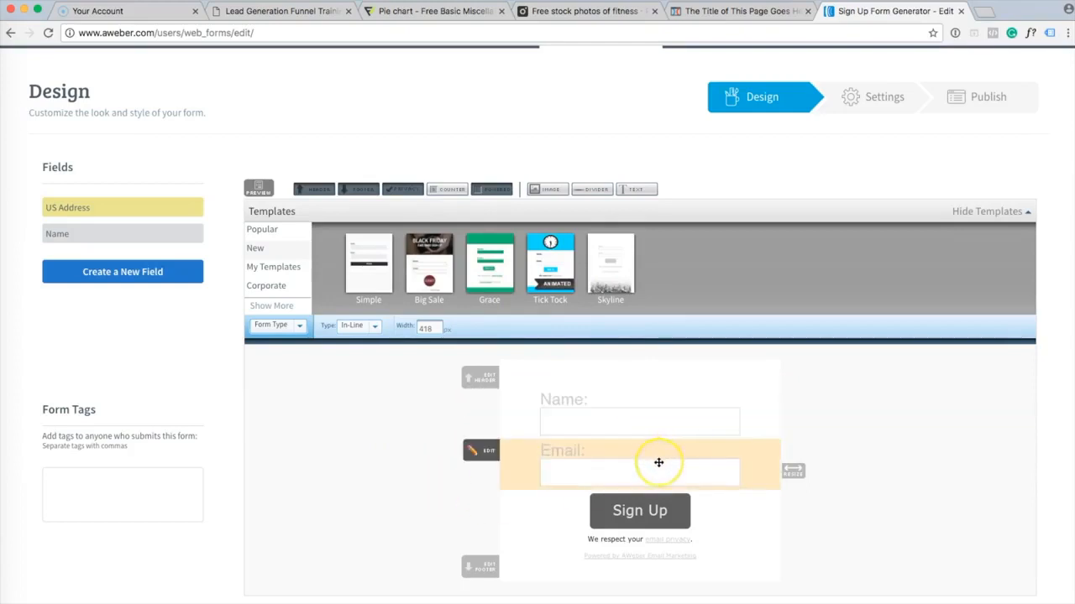
left_click(720, 11)
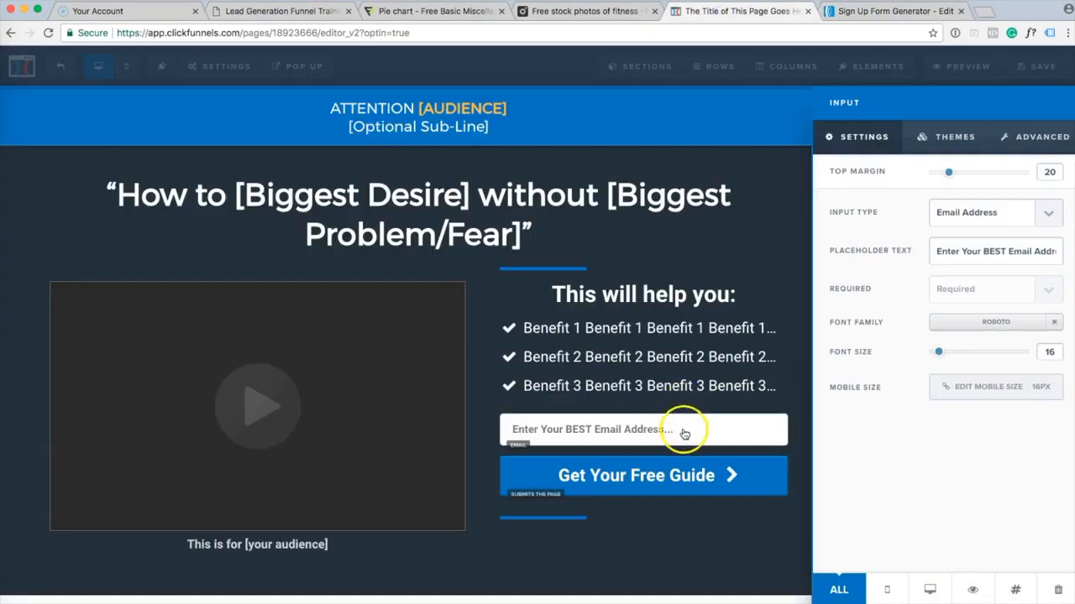
left_click(873, 11)
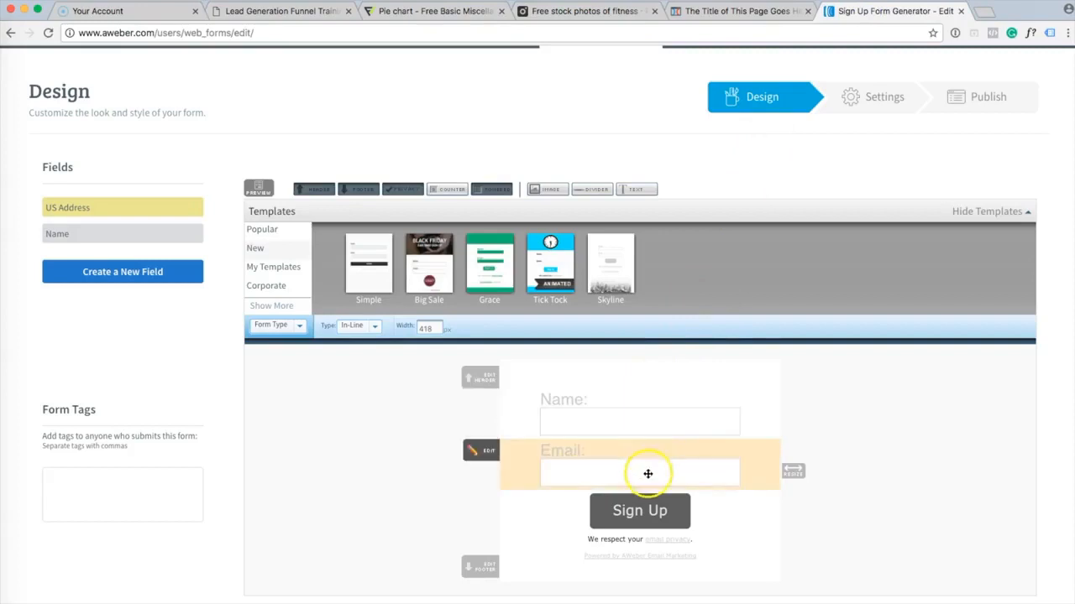
left_click(650, 430)
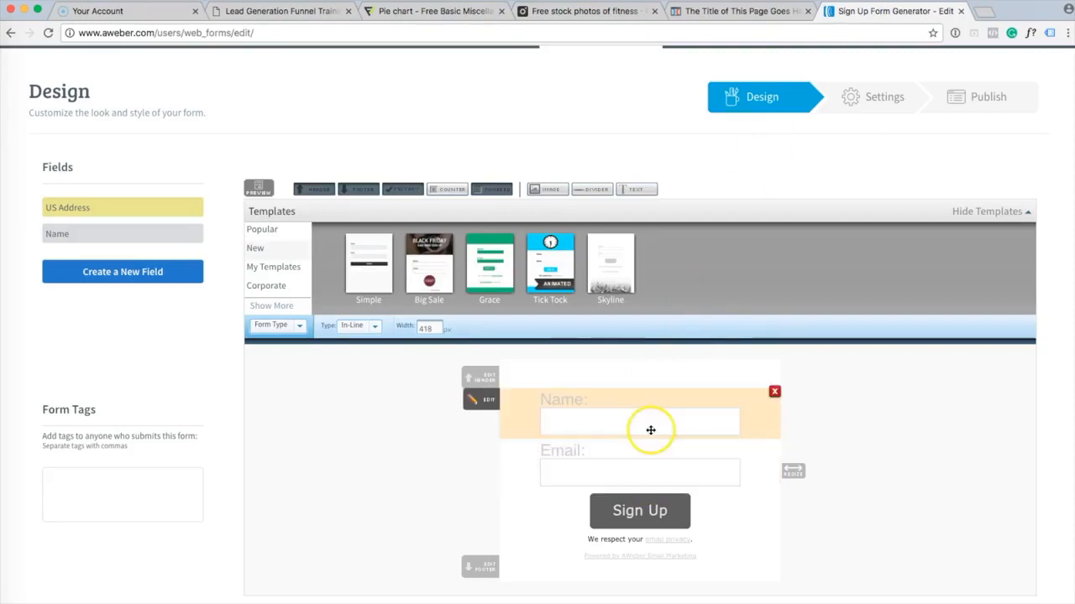
left_click(729, 418)
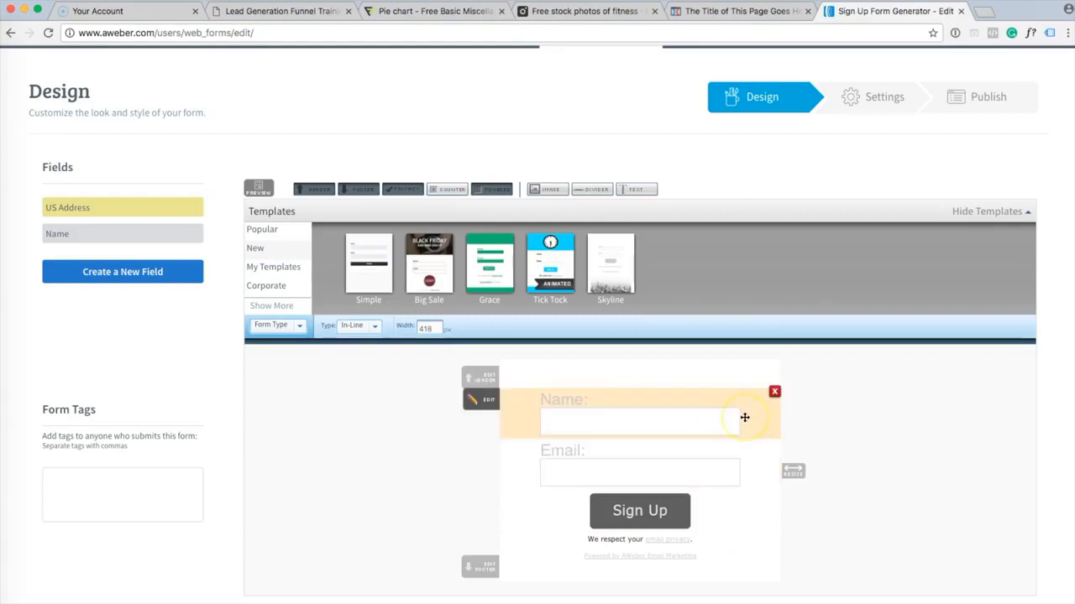
left_click(774, 392)
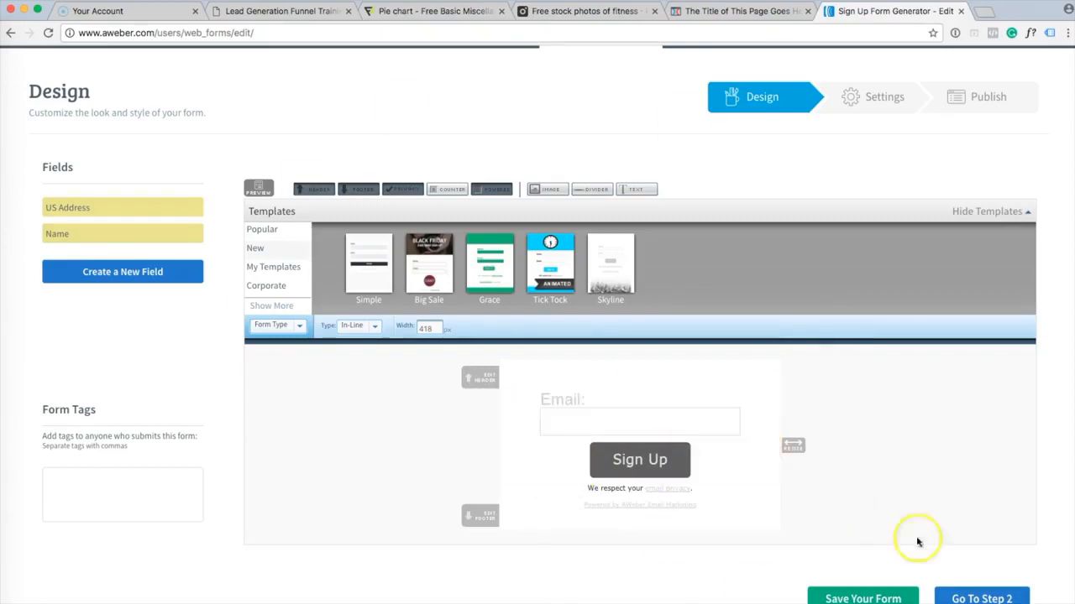
scroll(967, 508, "down", 2)
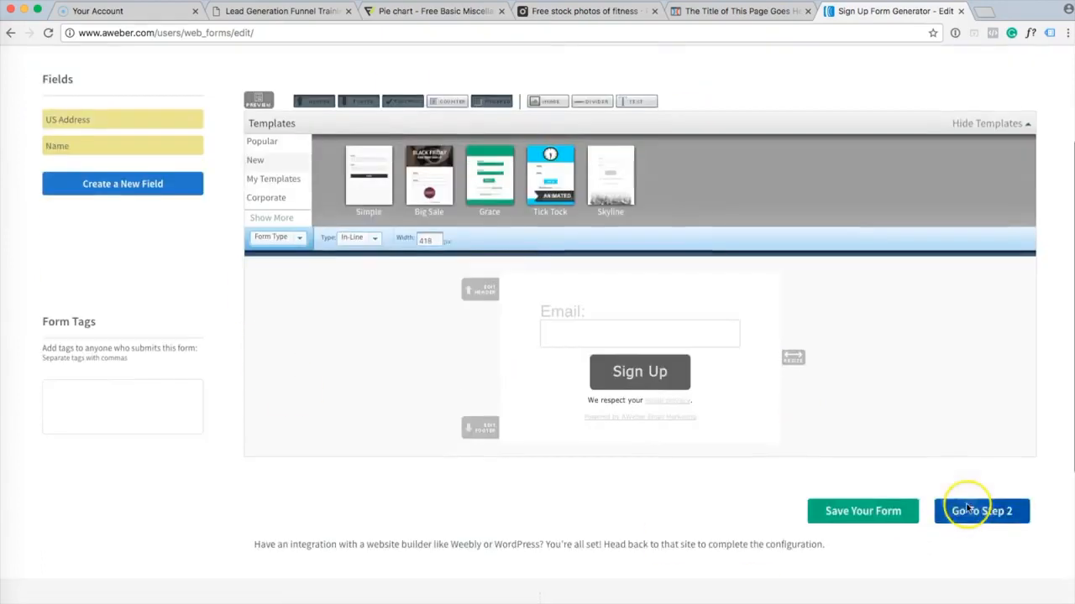
Save the form design and advance through Settings to the Publish step.
left_click(871, 513)
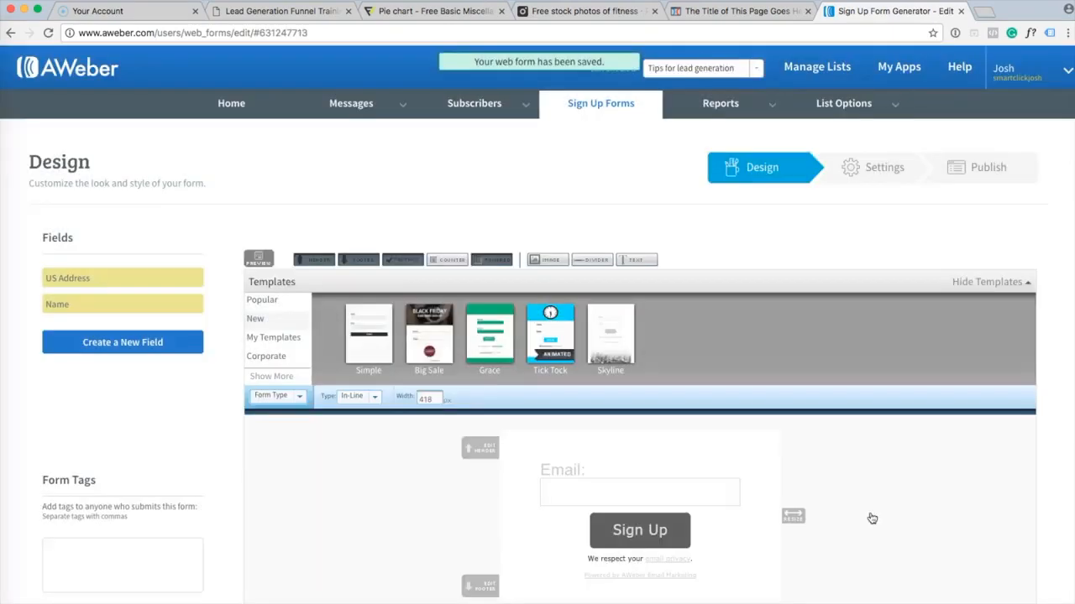
scroll(870, 518, "down", 3)
left_click(982, 500)
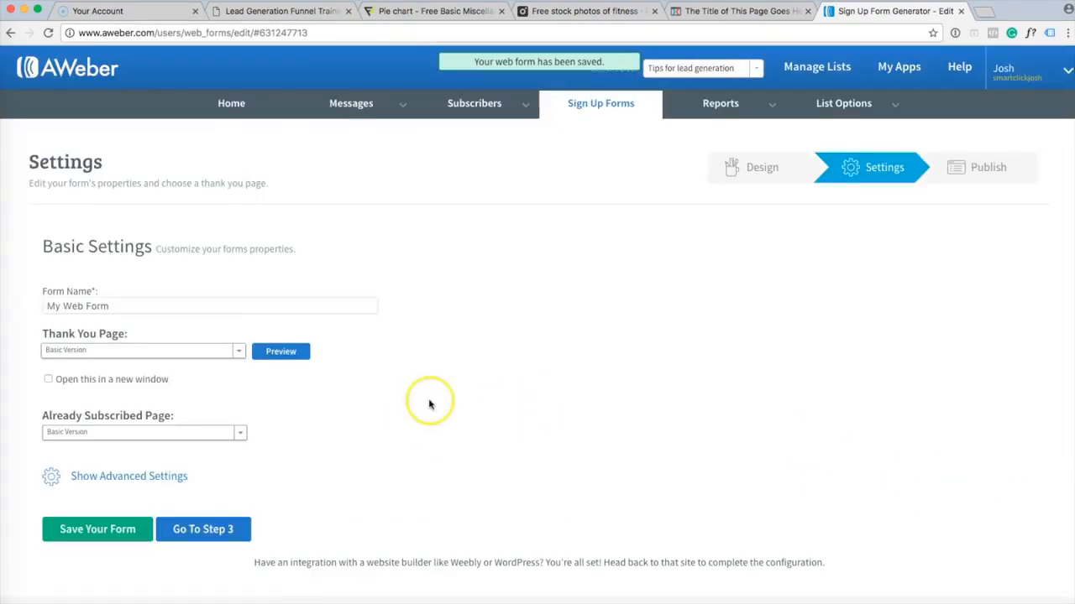
scroll(343, 418, "down", 1)
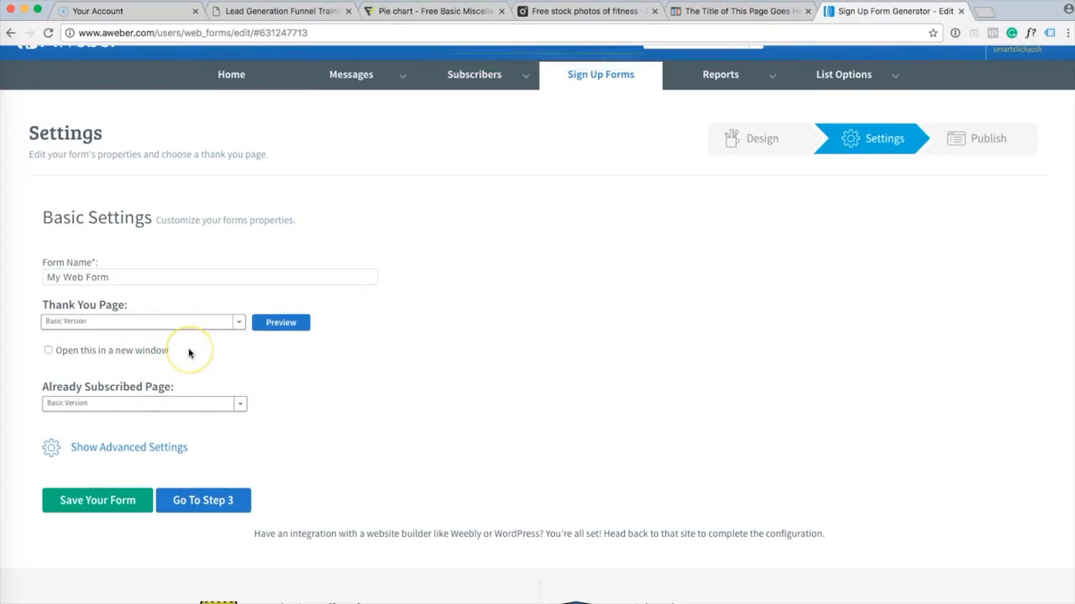
scroll(307, 427, "down", 1)
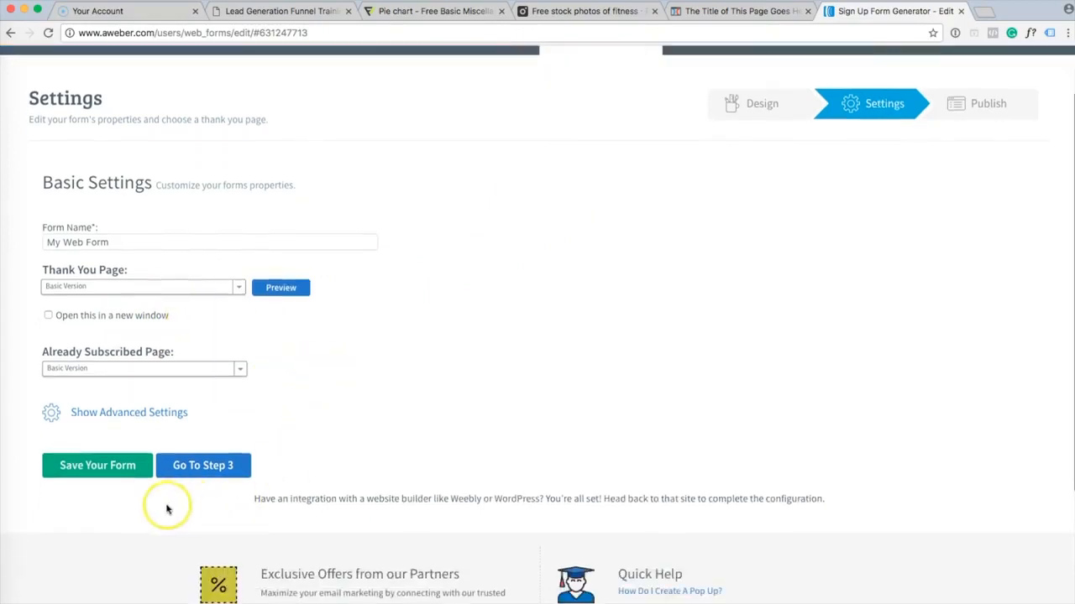
left_click(201, 467)
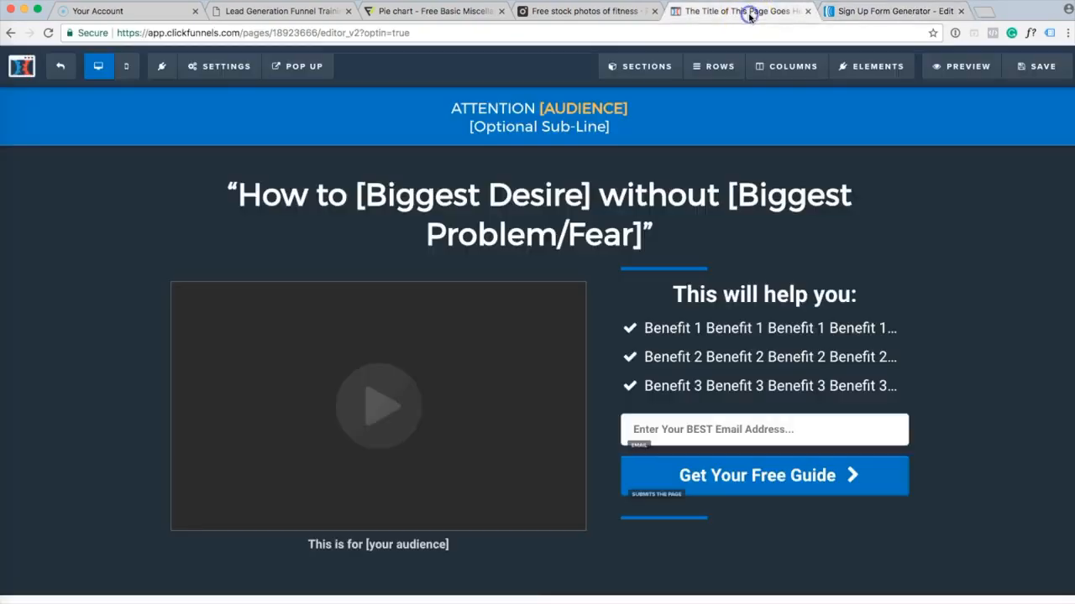
Return to the ClickFunnels tab and leave the optin page editor.
left_click(749, 12)
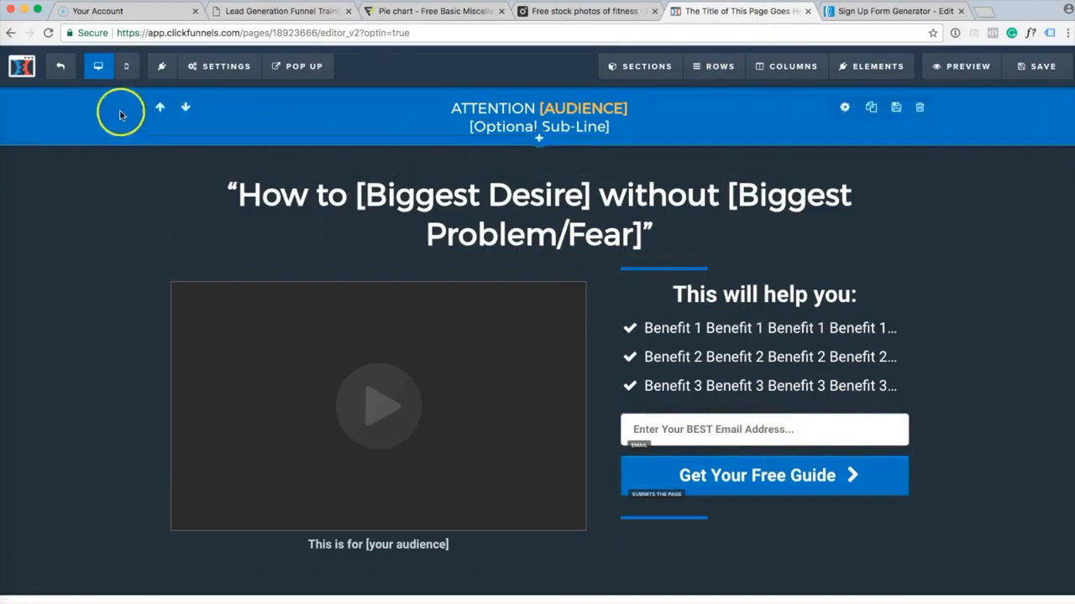
left_click(60, 71)
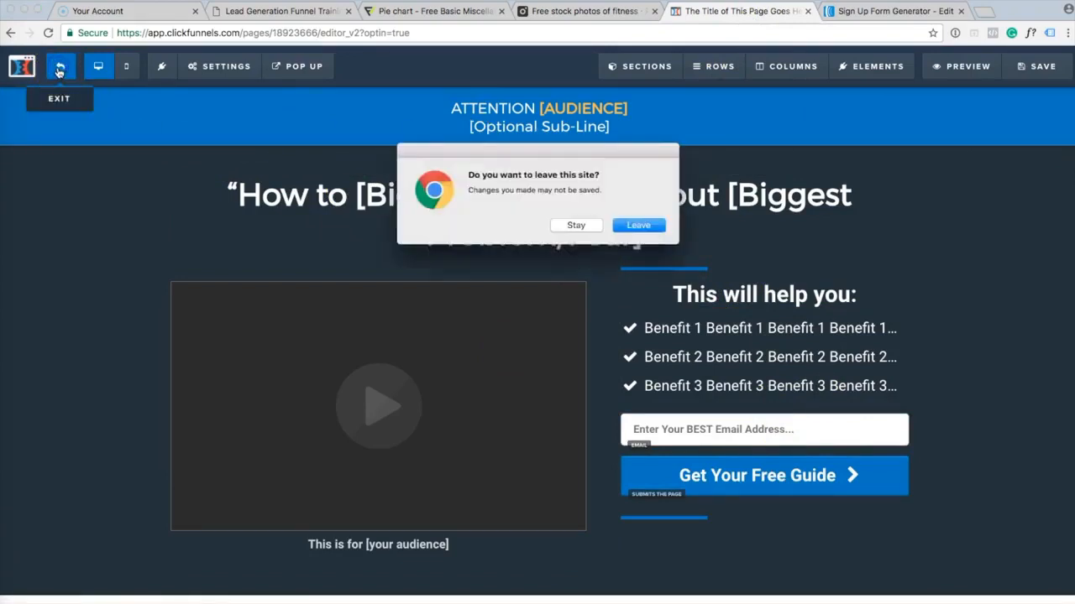
left_click(638, 225)
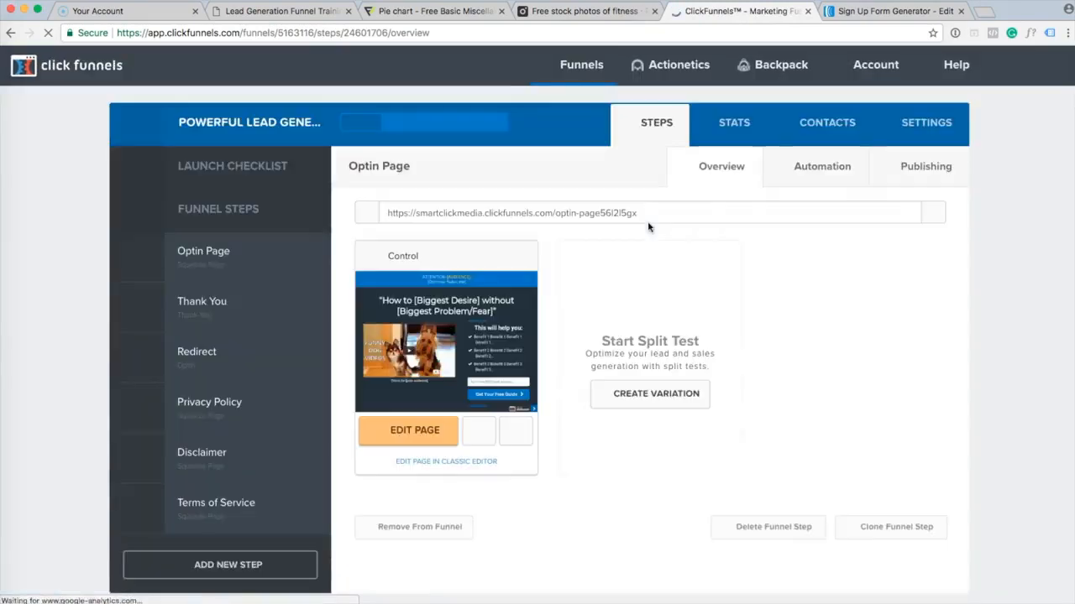
Go to Account > Integrations and start adding a new integration.
left_click(876, 65)
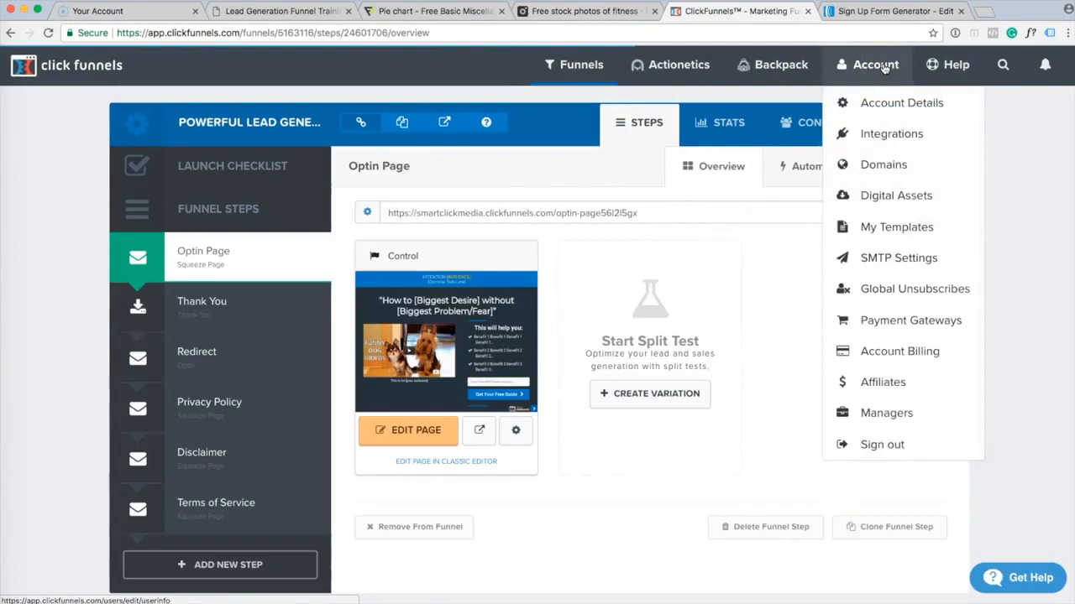
left_click(940, 136)
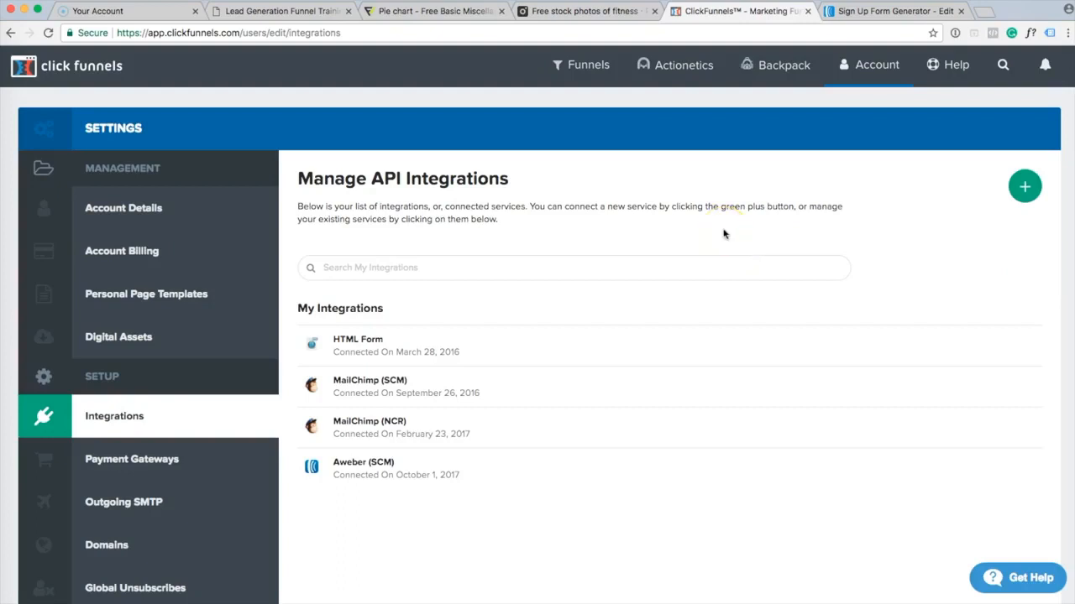
left_click(1025, 189)
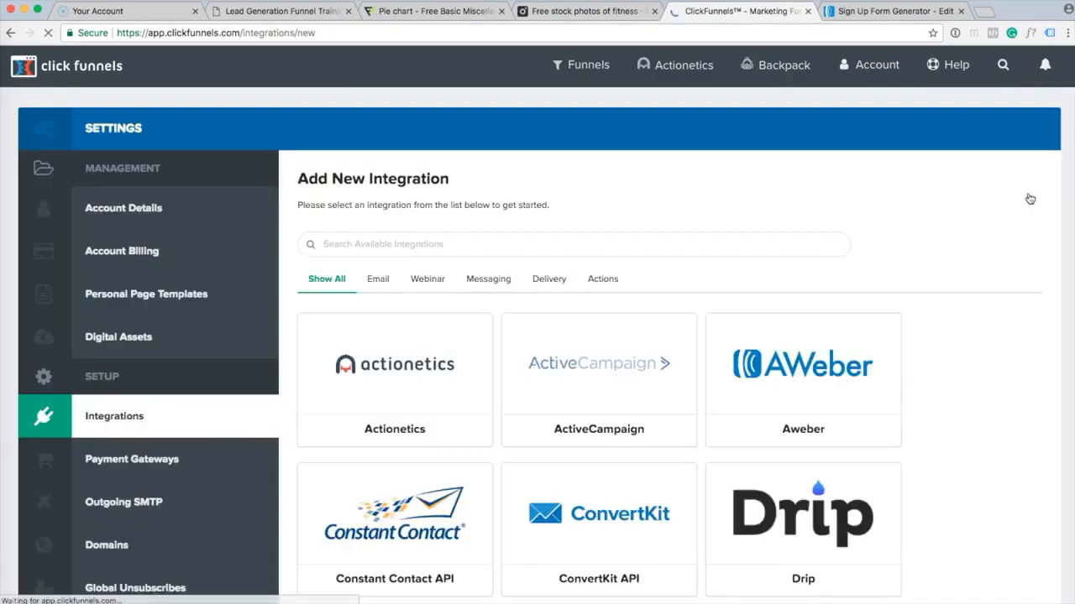
Connect AWeber as a new integration nicknamed 'Demo Aweber' and allow ClickFunnels access.
left_click(858, 406)
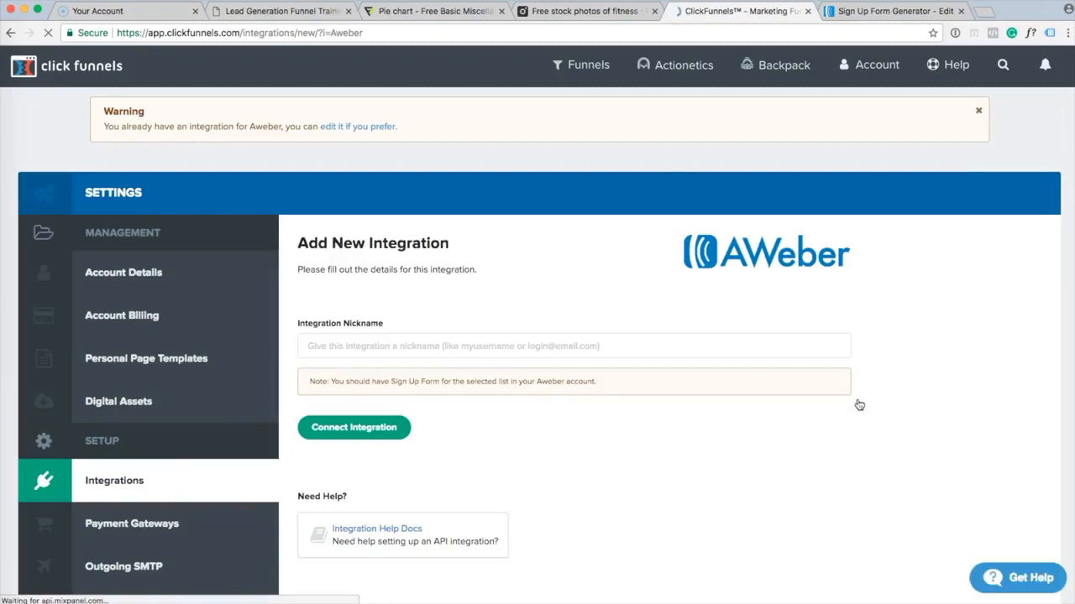
left_click(361, 345)
type("Demo Aweber")
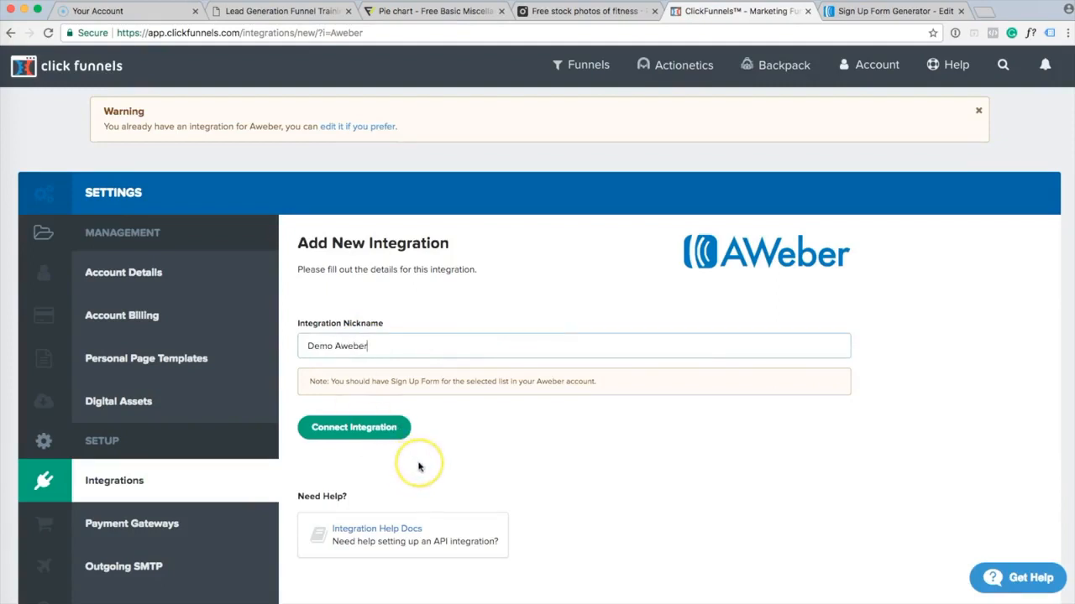
left_click(383, 435)
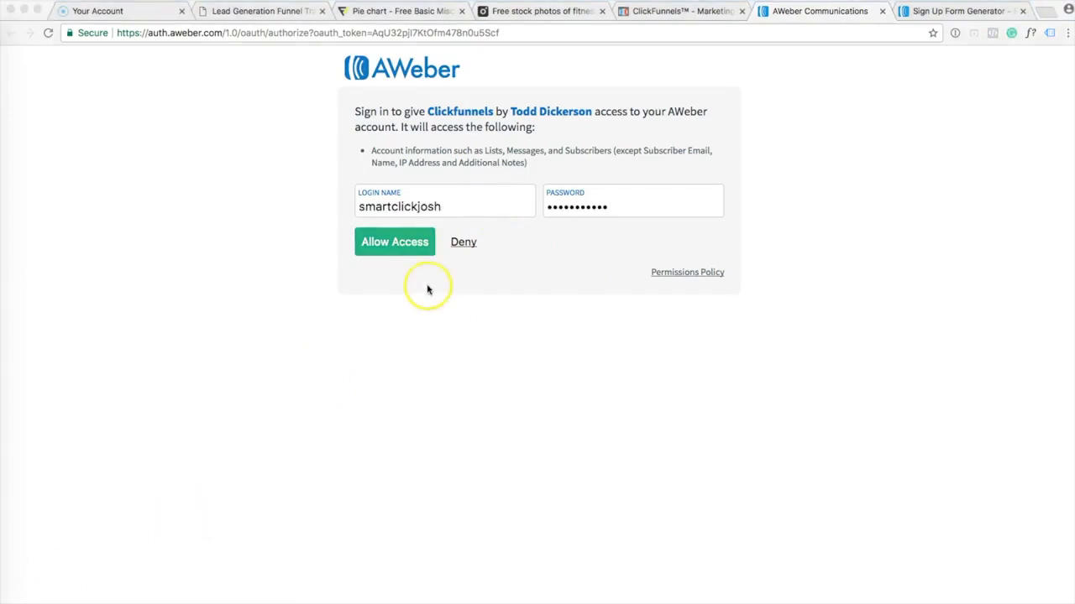
left_click(409, 242)
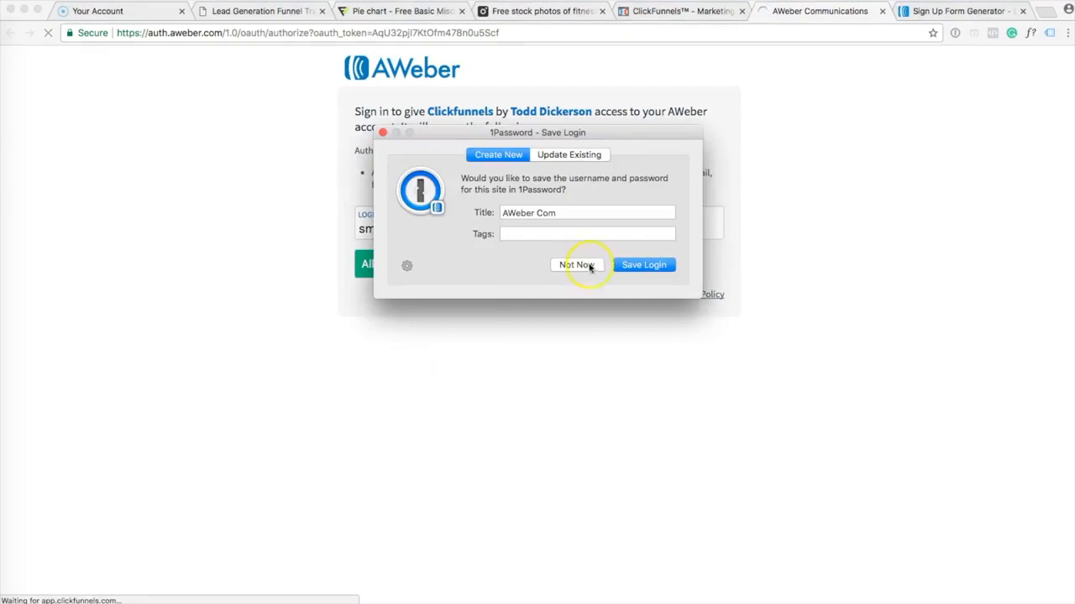
left_click(577, 264)
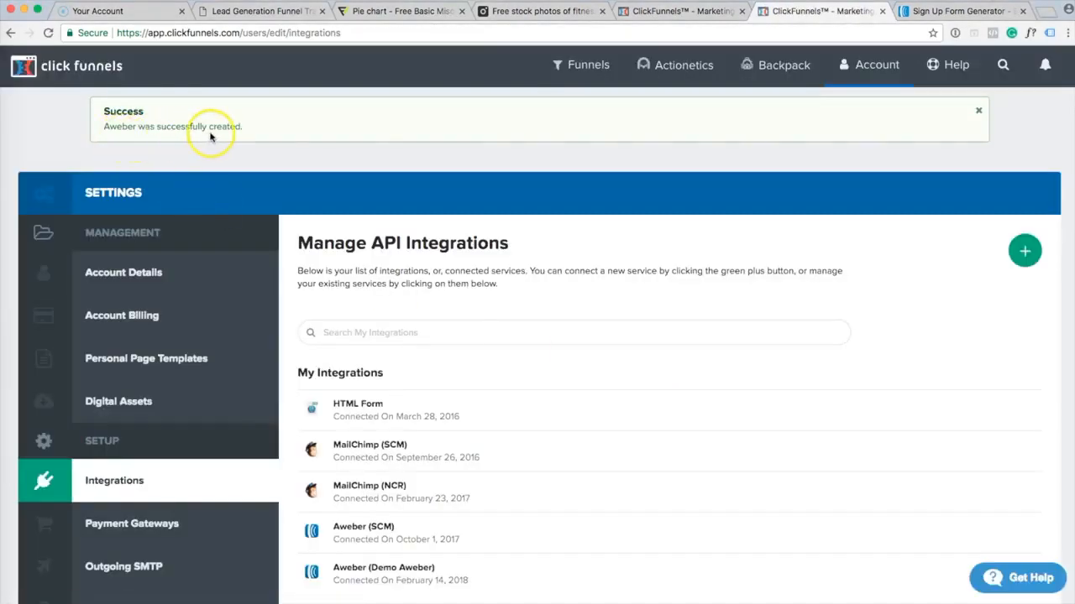
From Funnels > Browse Funnels, open the Powerful Lead Generation Funnel and edit its Optin Page.
scroll(554, 355, "down", 2)
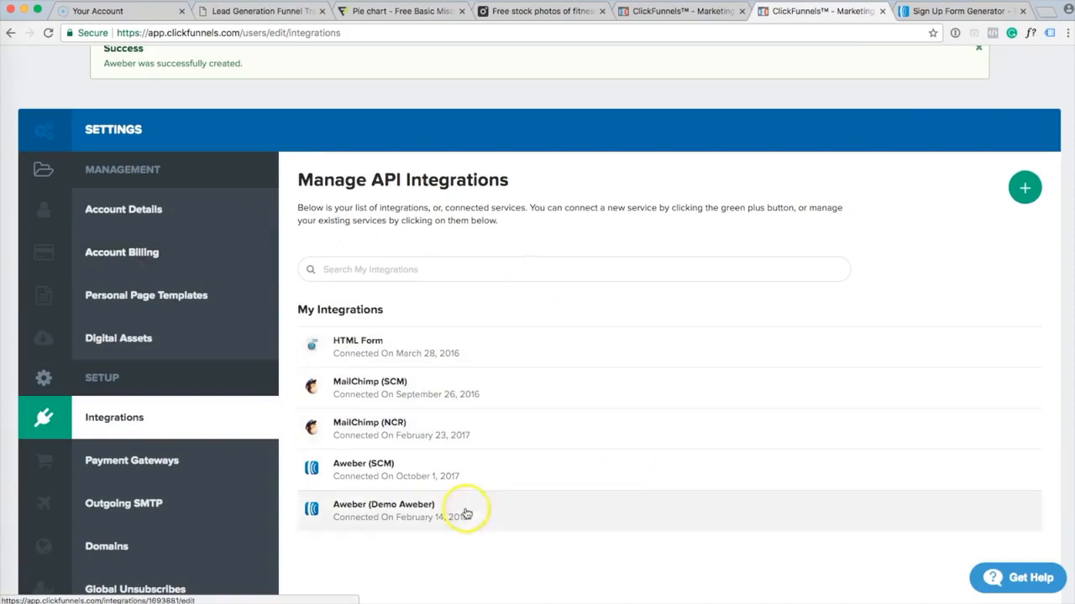
scroll(666, 484, "up", 2)
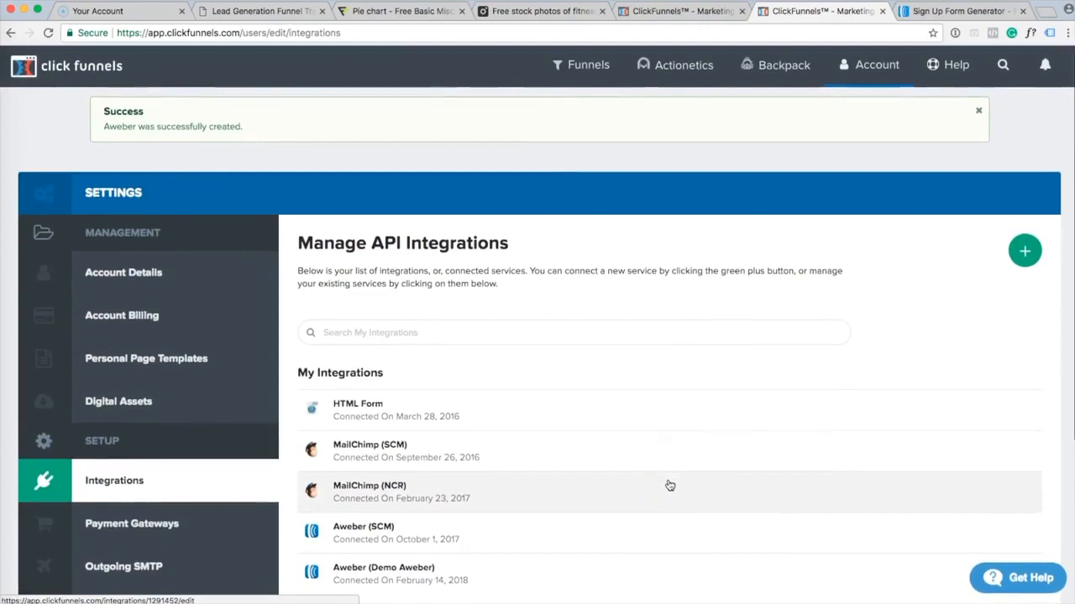
mouse_move(591, 71)
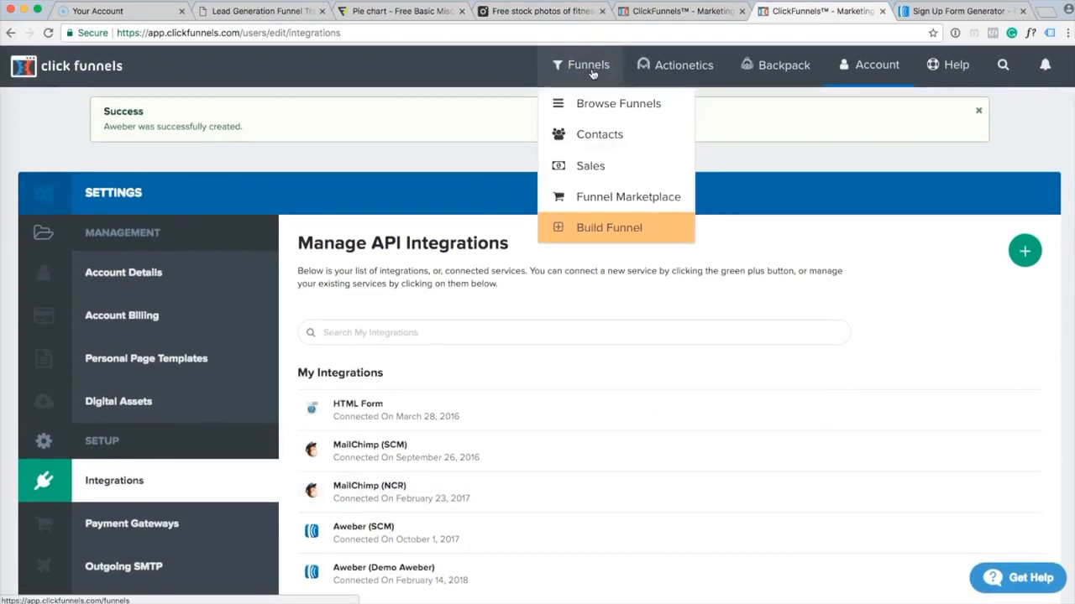
left_click(592, 105)
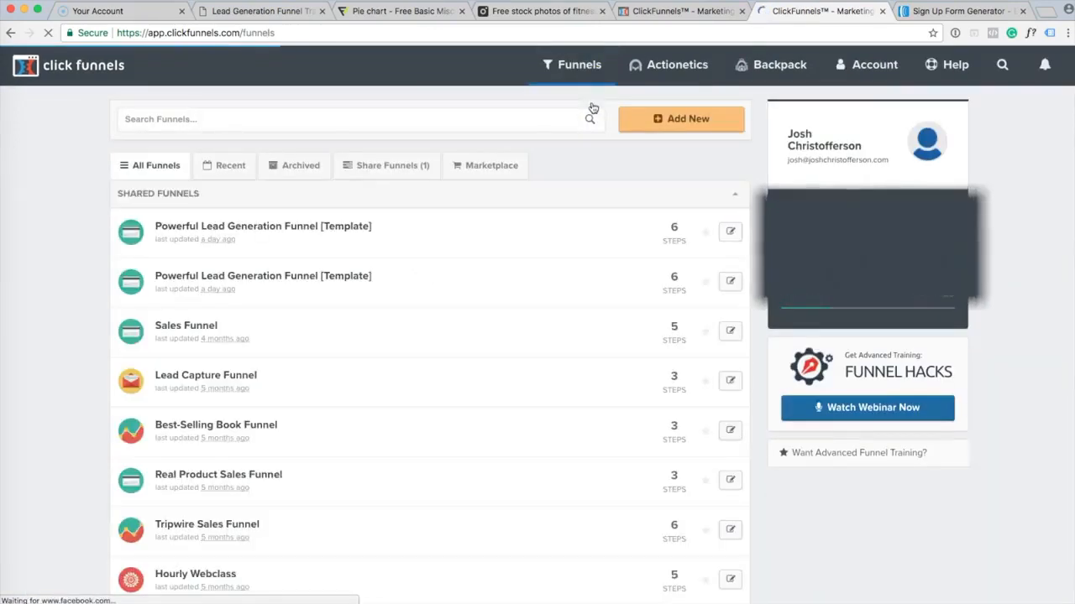
left_click(320, 228)
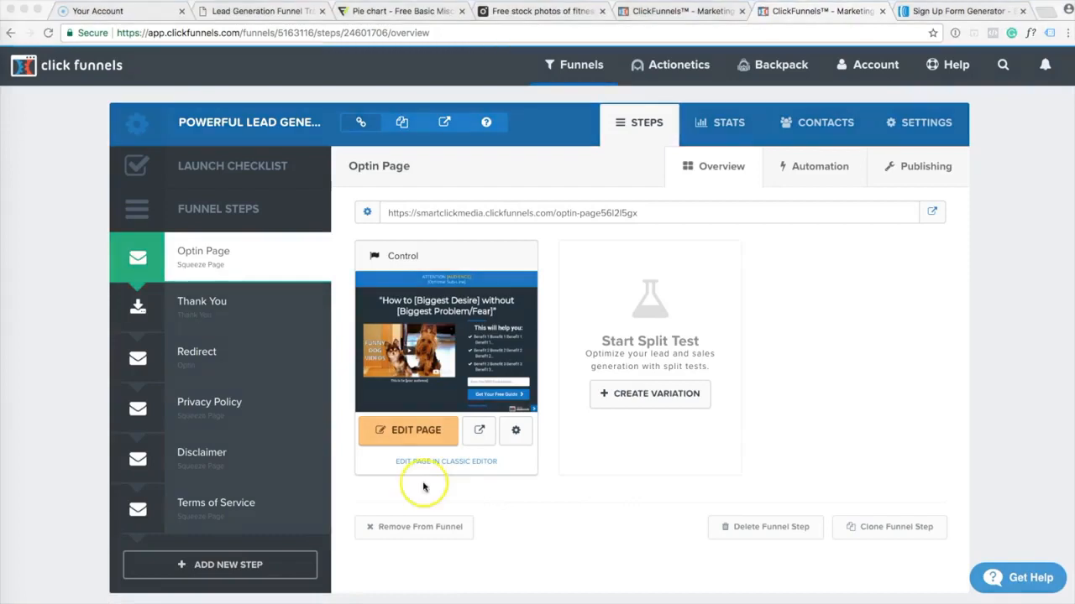
left_click(414, 432)
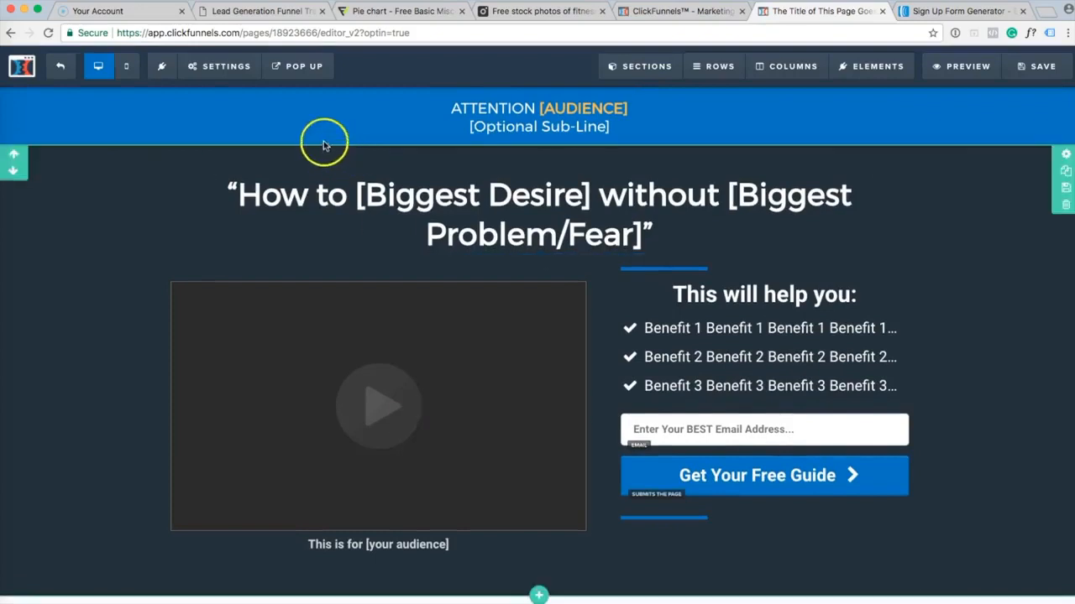
Set the page integration to Demo Aweber, Integrate Existing Form, list 'Tips for lead generation'.
left_click(229, 68)
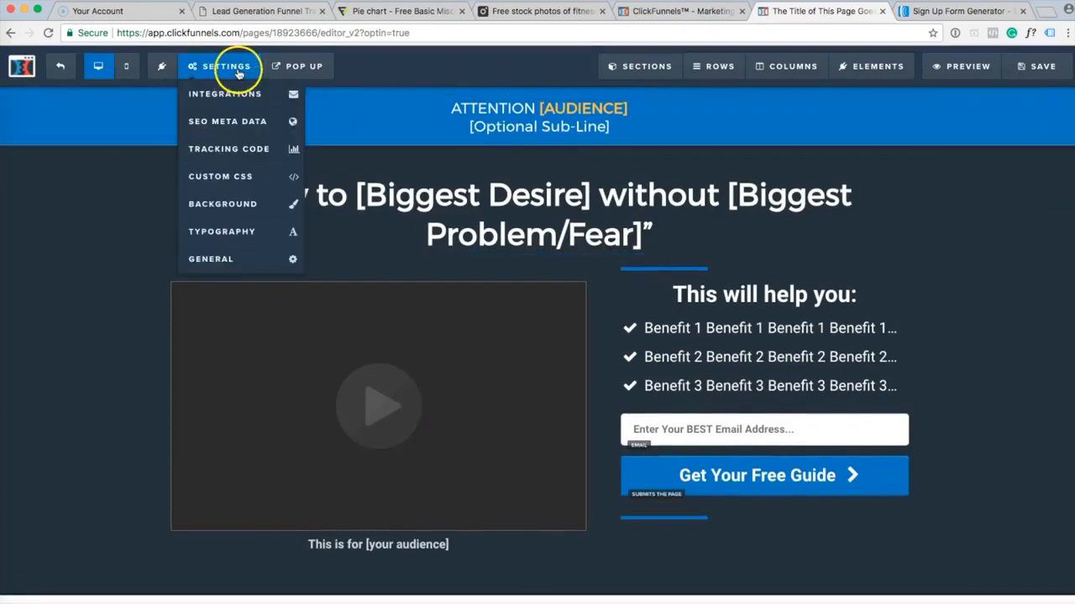
left_click(262, 100)
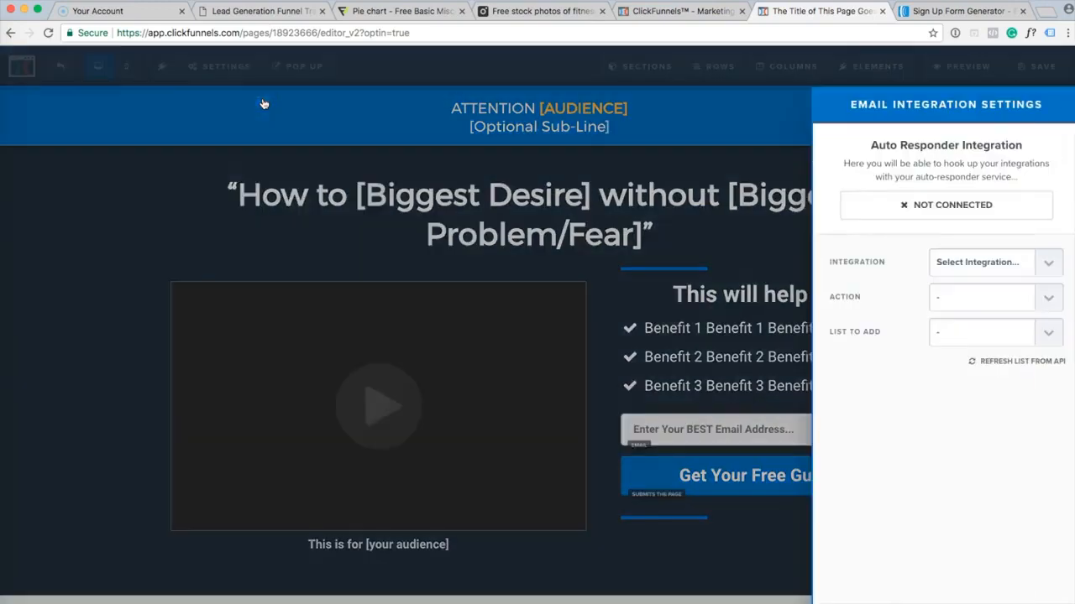
left_click(1055, 272)
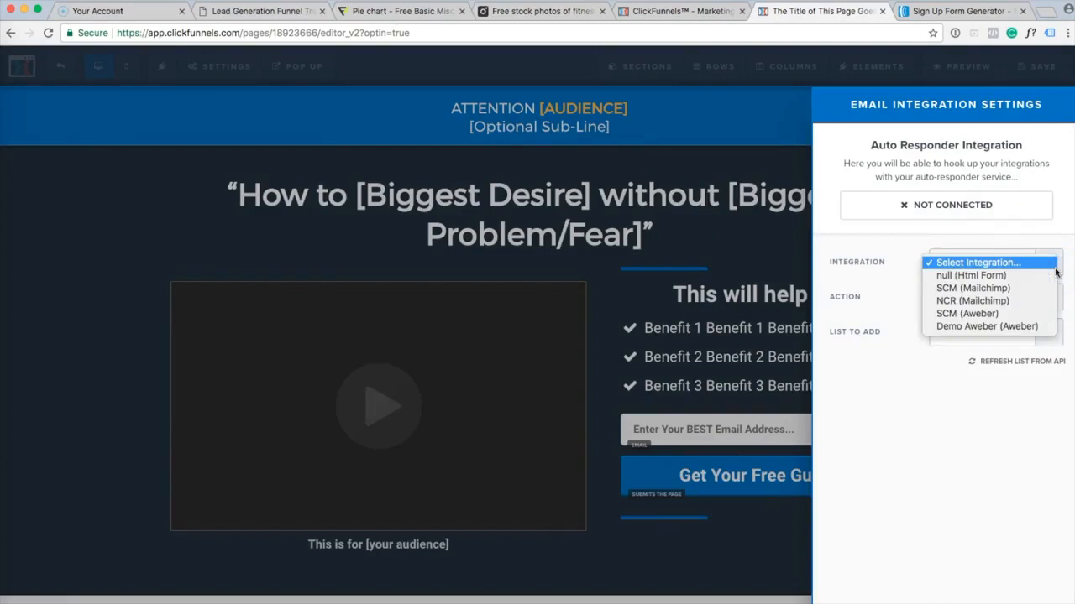
left_click(1053, 330)
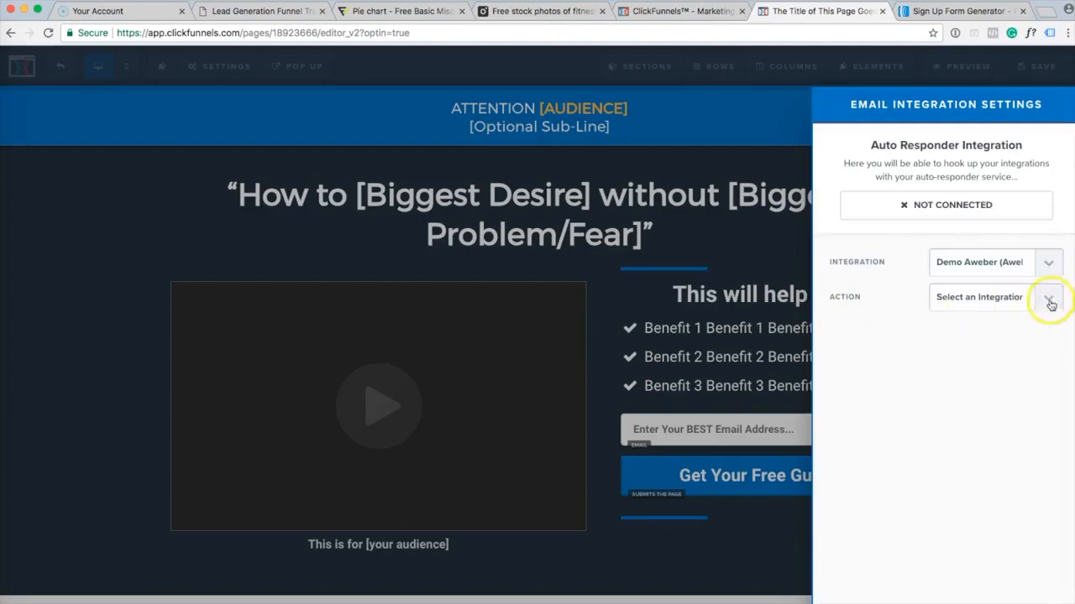
left_click(1049, 301)
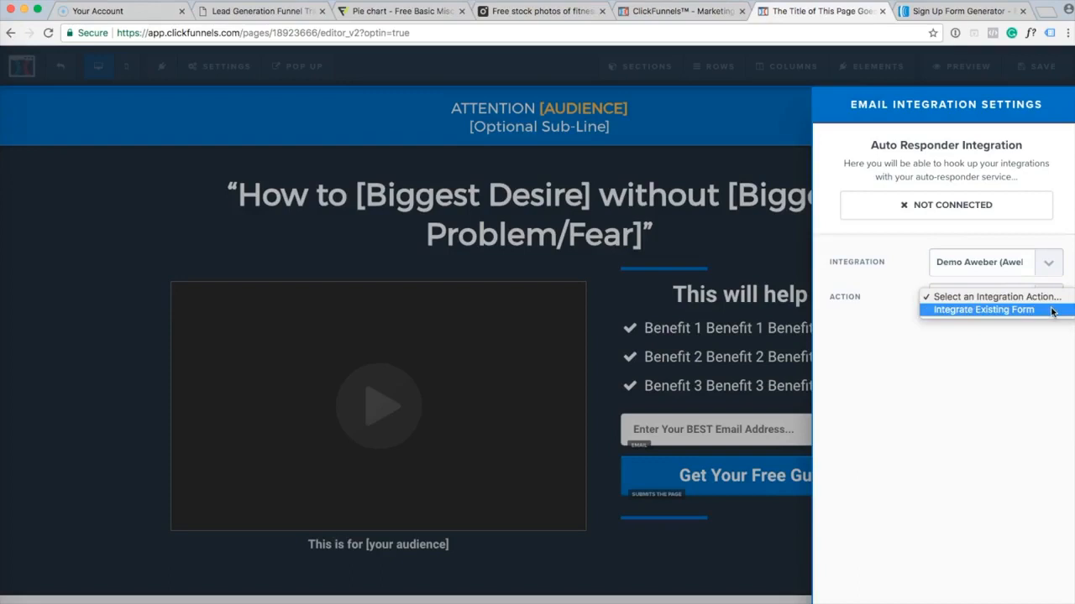
left_click(1052, 311)
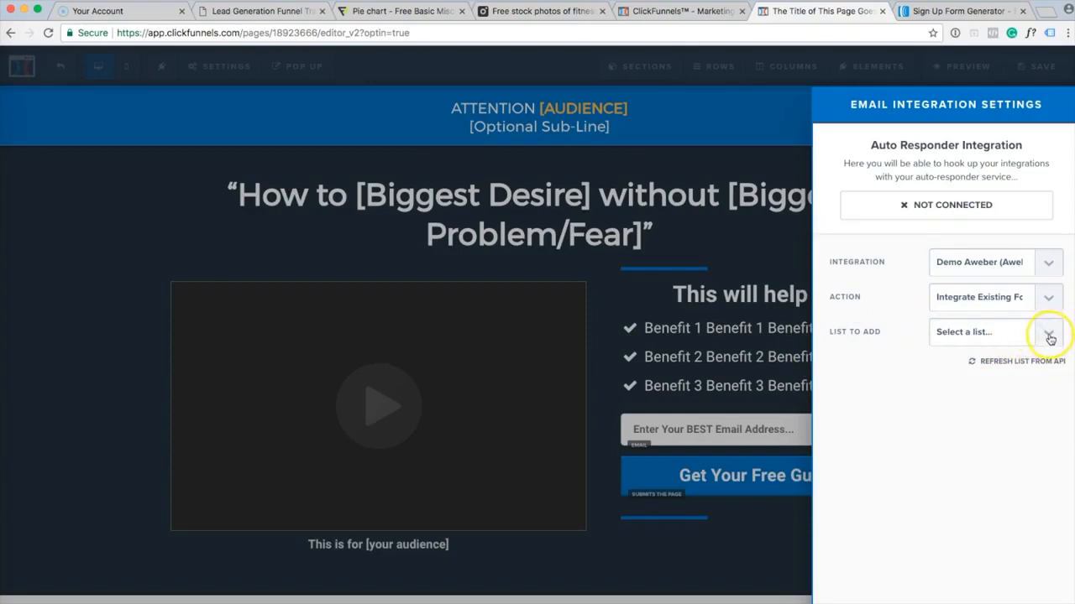
left_click(1049, 336)
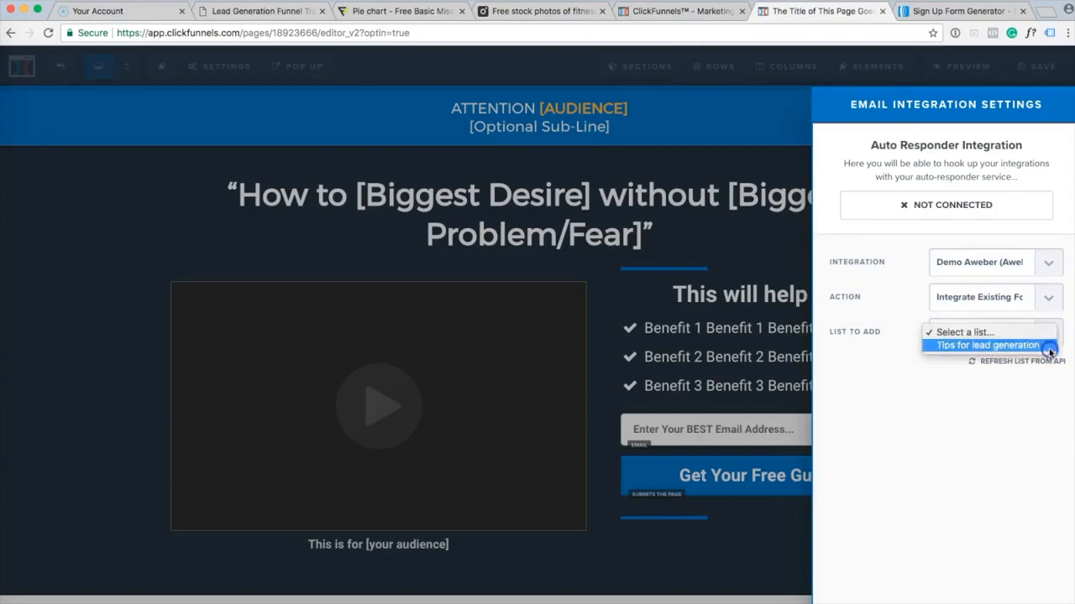
left_click(1049, 346)
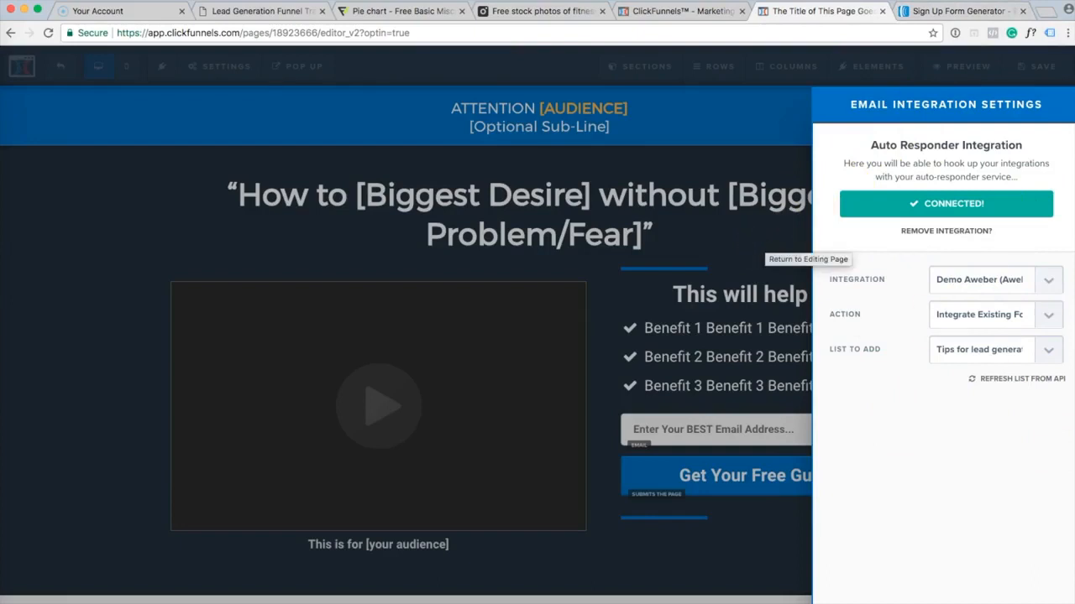
left_click(712, 248)
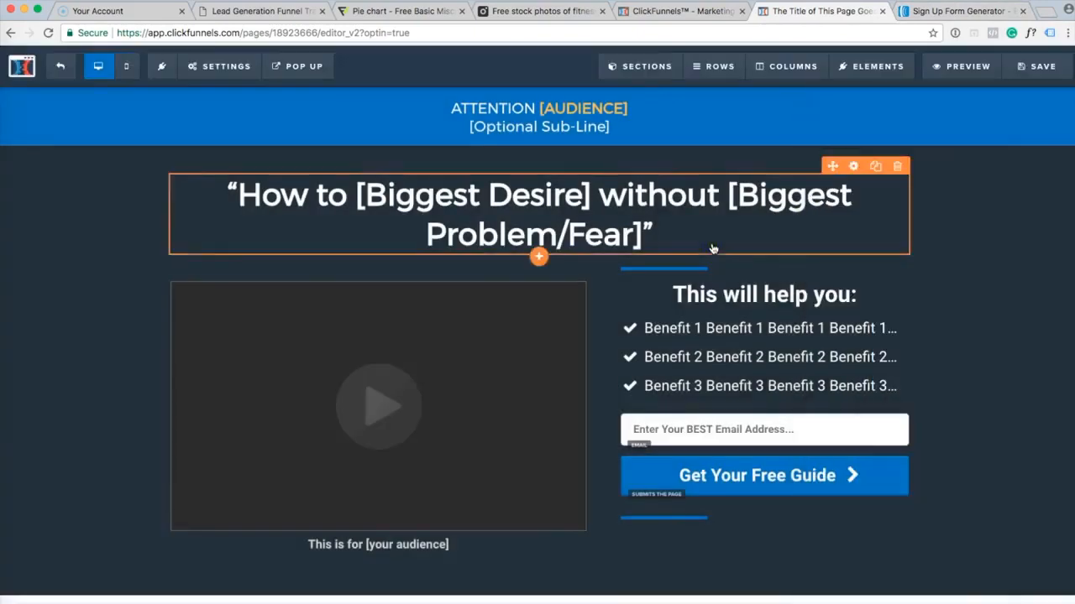
Remove the word 'BEST' from the email field's placeholder and save the optin page.
left_click(856, 438)
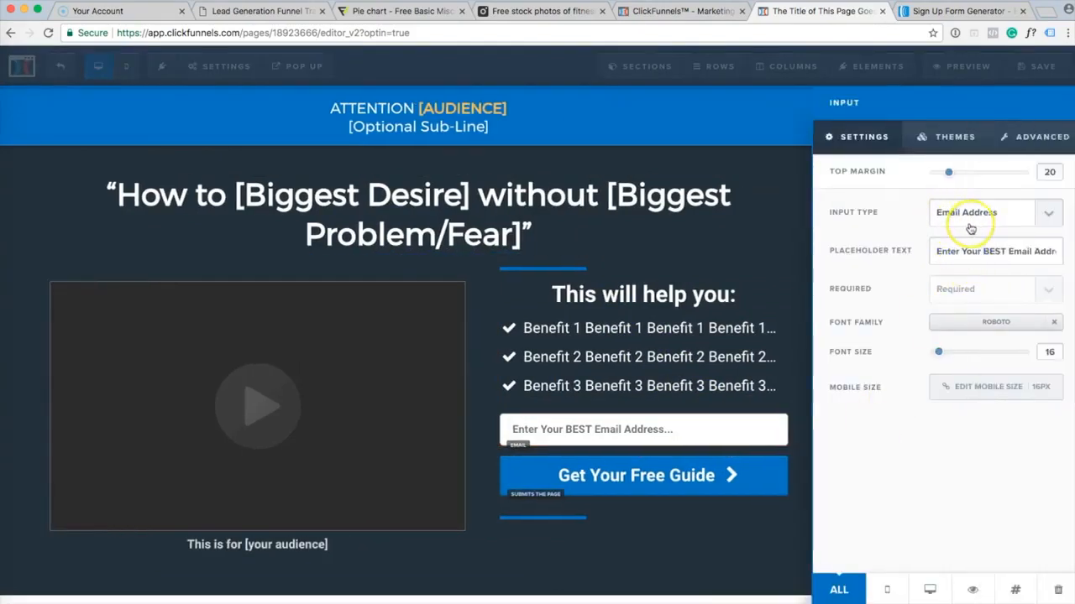
left_click(996, 256)
double_click(996, 257)
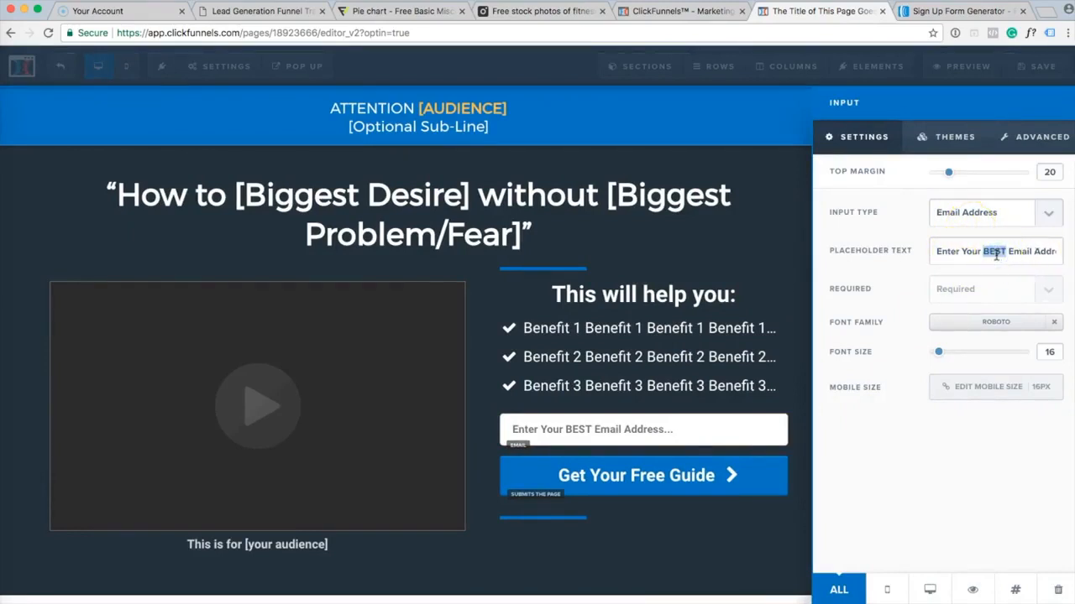
key("BackSpace")
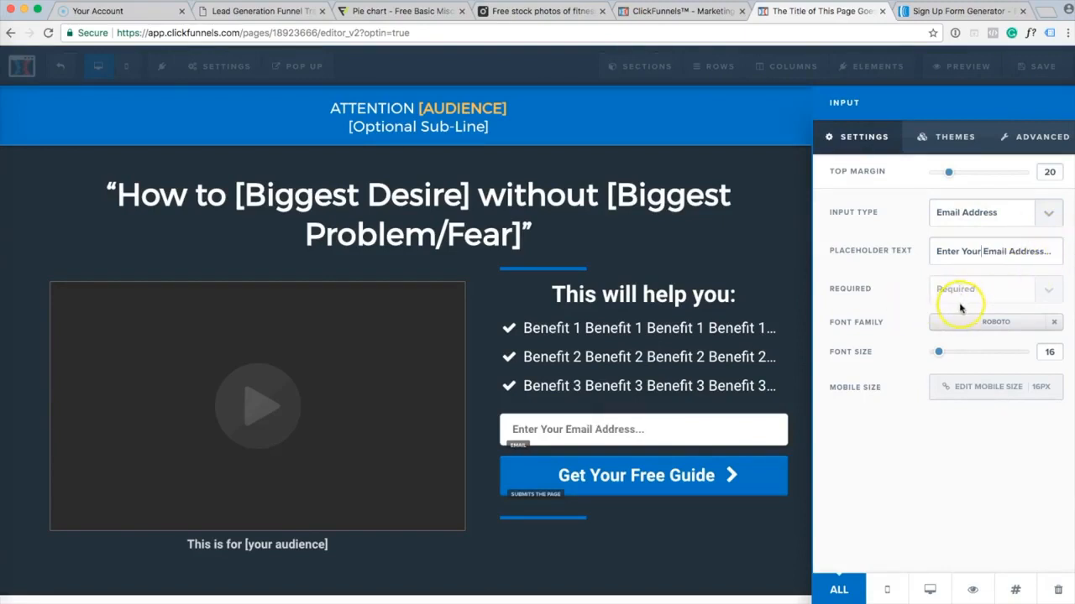
left_click(895, 434)
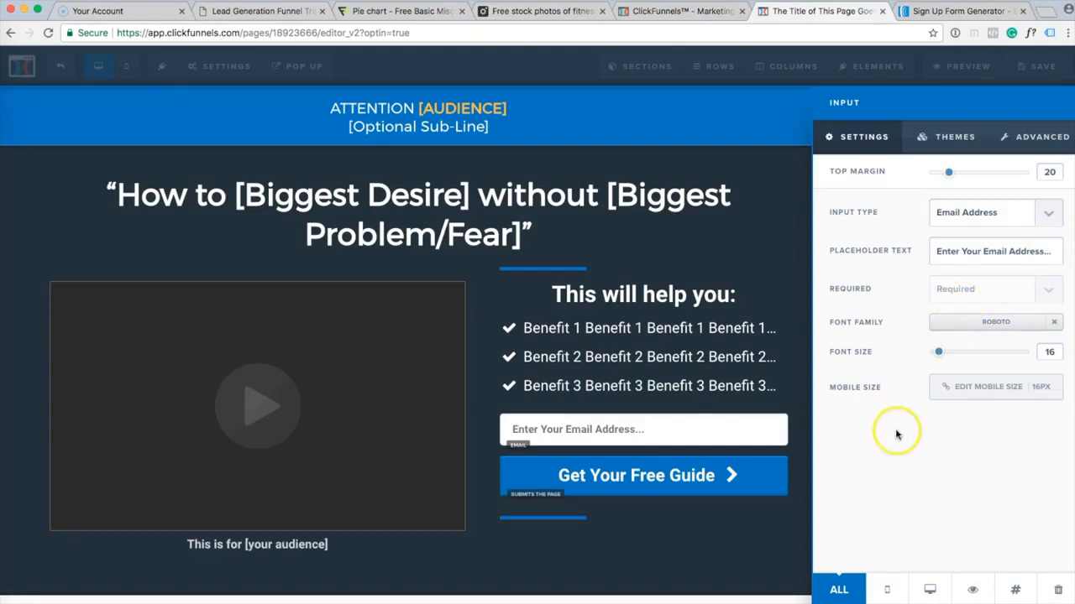
left_click(767, 279)
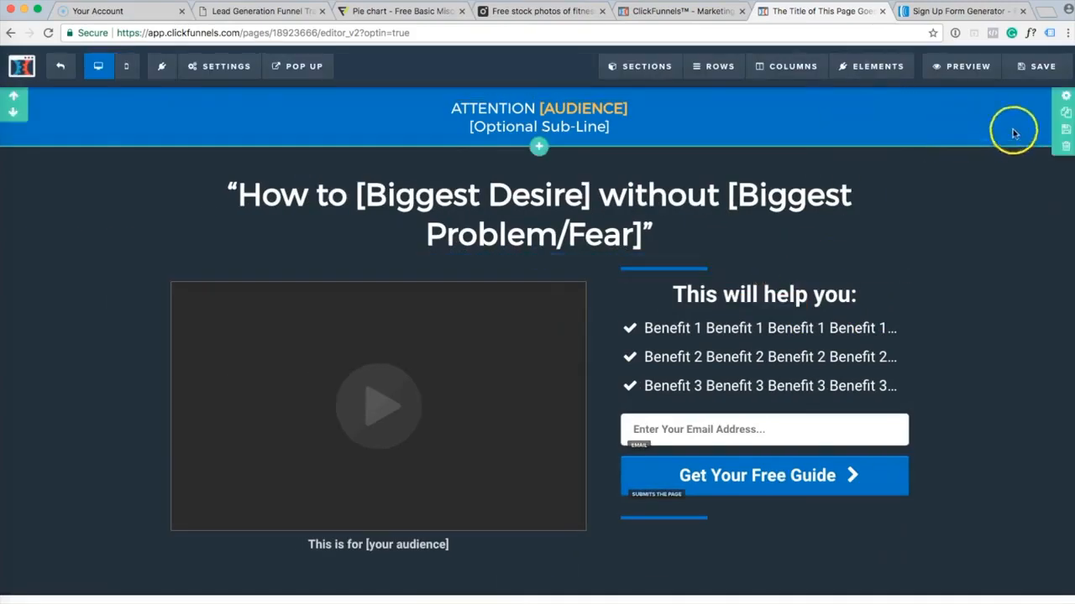
left_click(1043, 66)
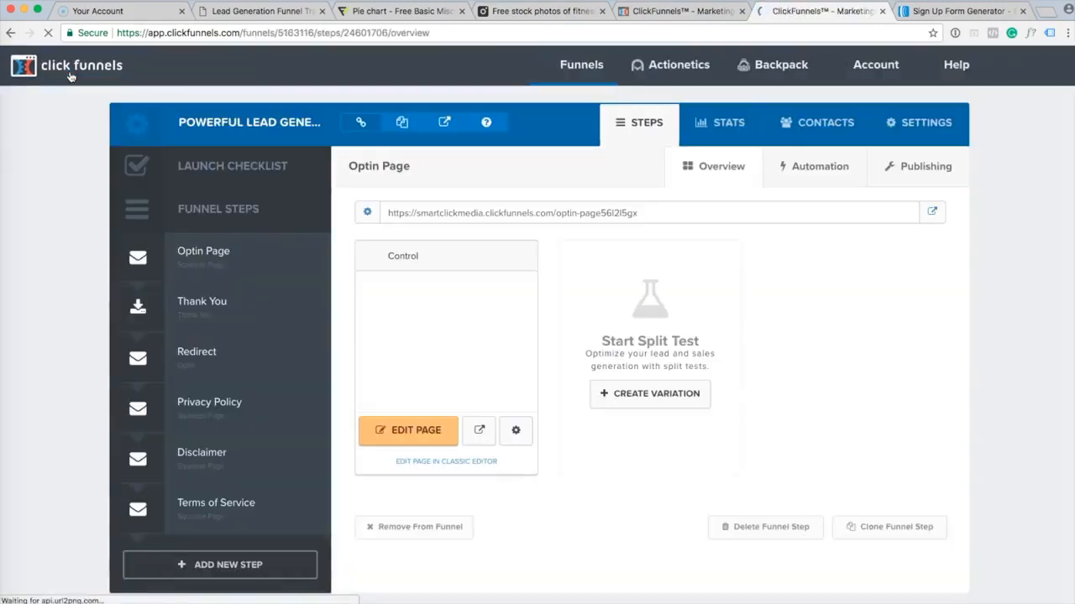
Reopen the Optin Page in the editor and preview it in a new tab.
left_click(291, 349)
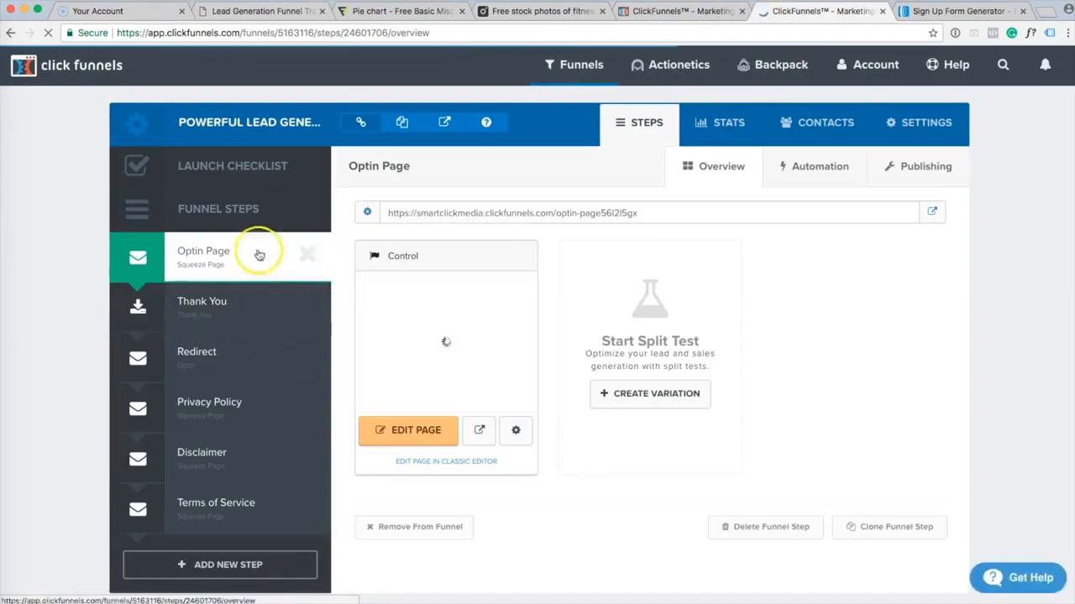
left_click(420, 438)
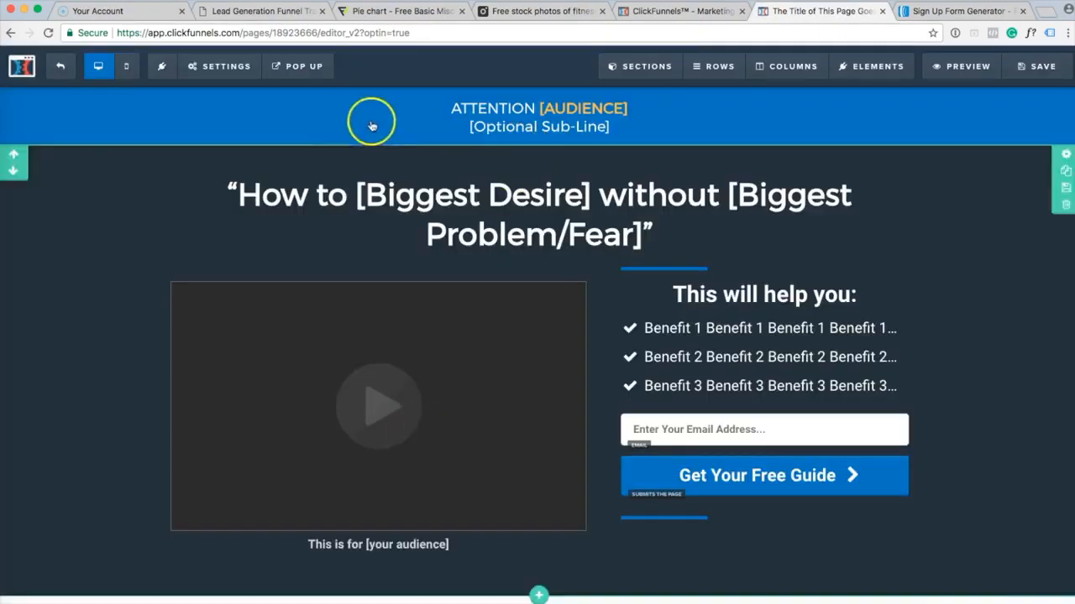
left_click(970, 76)
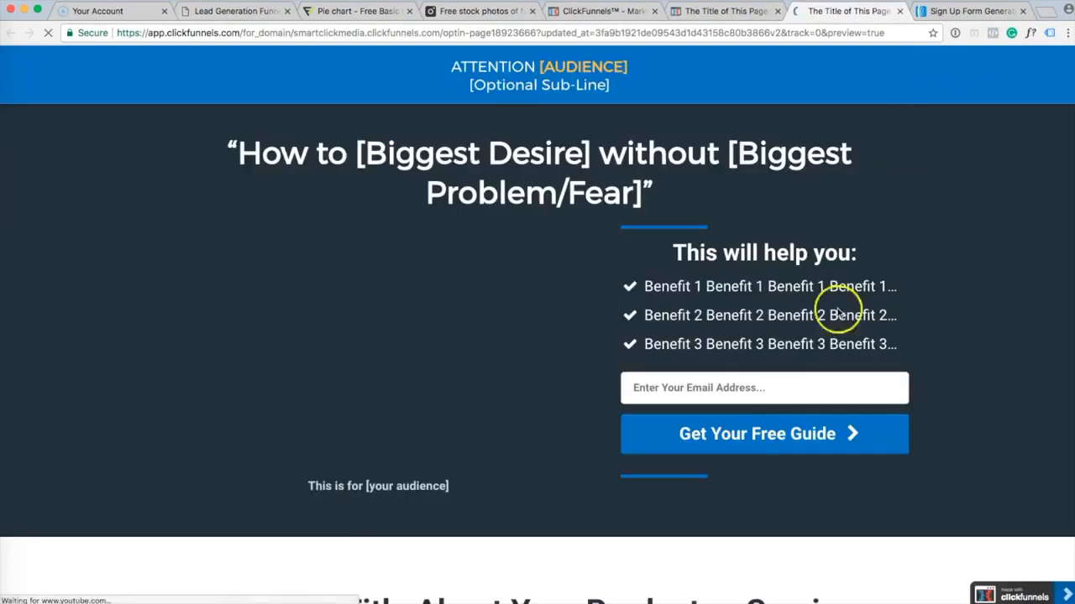
Submit a test email address ending in 2 through the optin form, then return to AWeber.
left_click(676, 391)
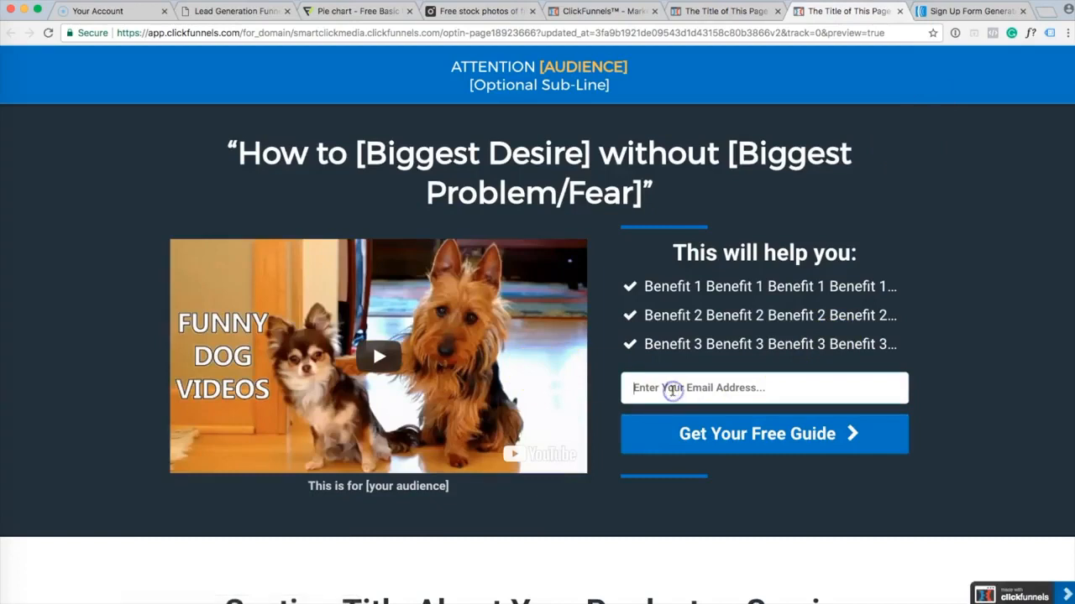
type("jch")
key("Down")
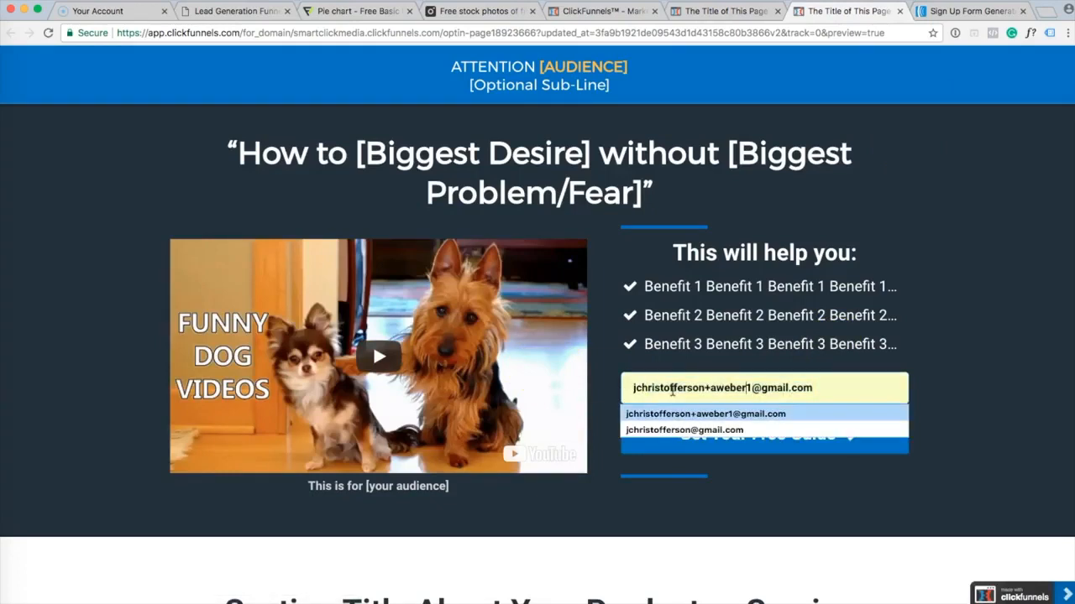
key("BackSpace")
type("2")
left_click(763, 446)
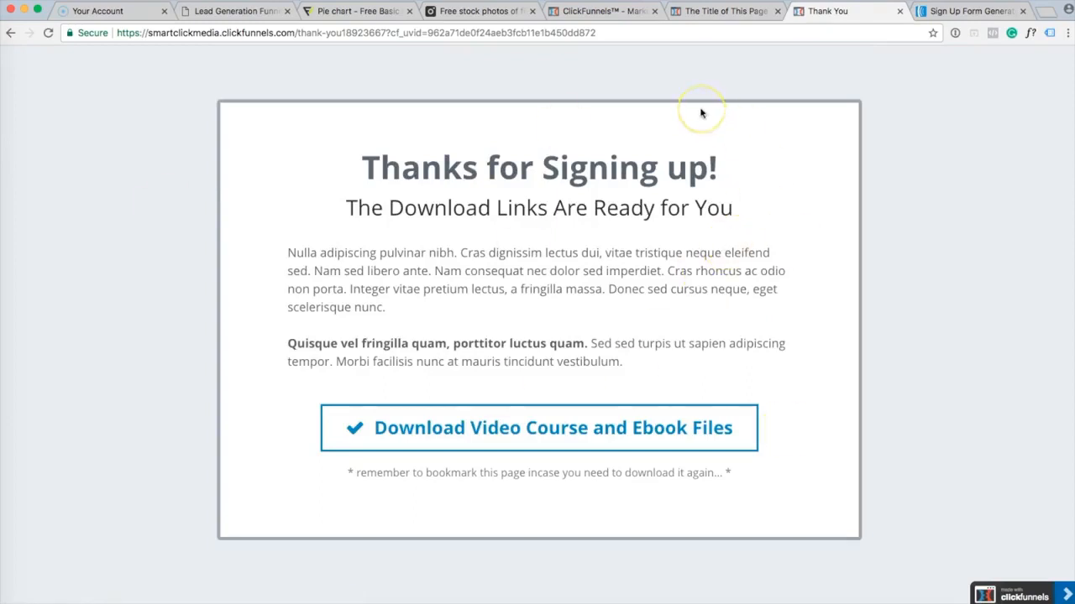
left_click(956, 14)
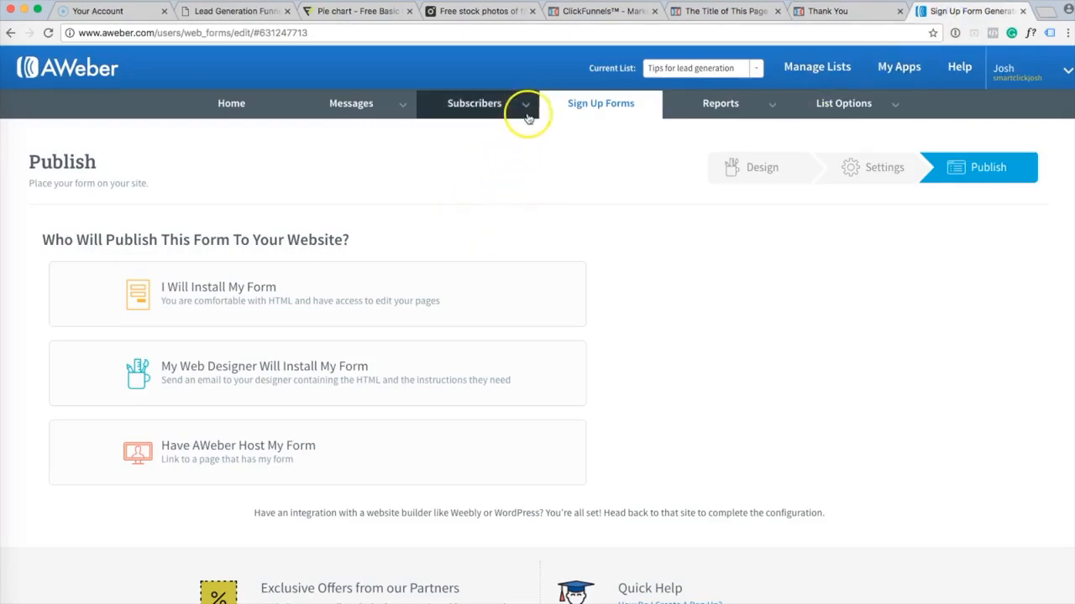
Open Manage Subscribers and expand the new Confirmation Pending subscriber's details.
mouse_move(525, 112)
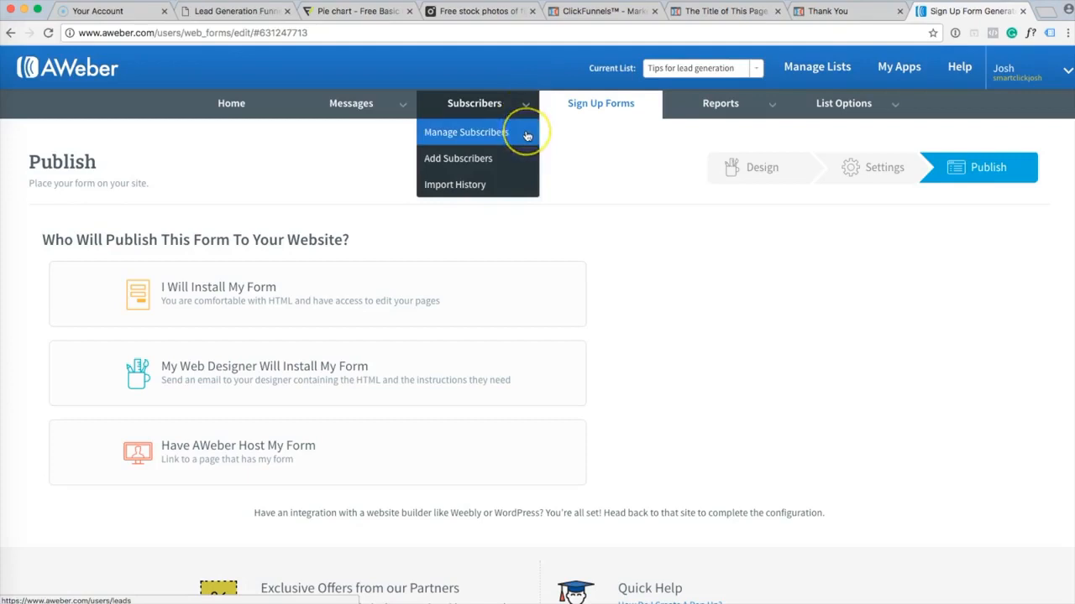
left_click(466, 133)
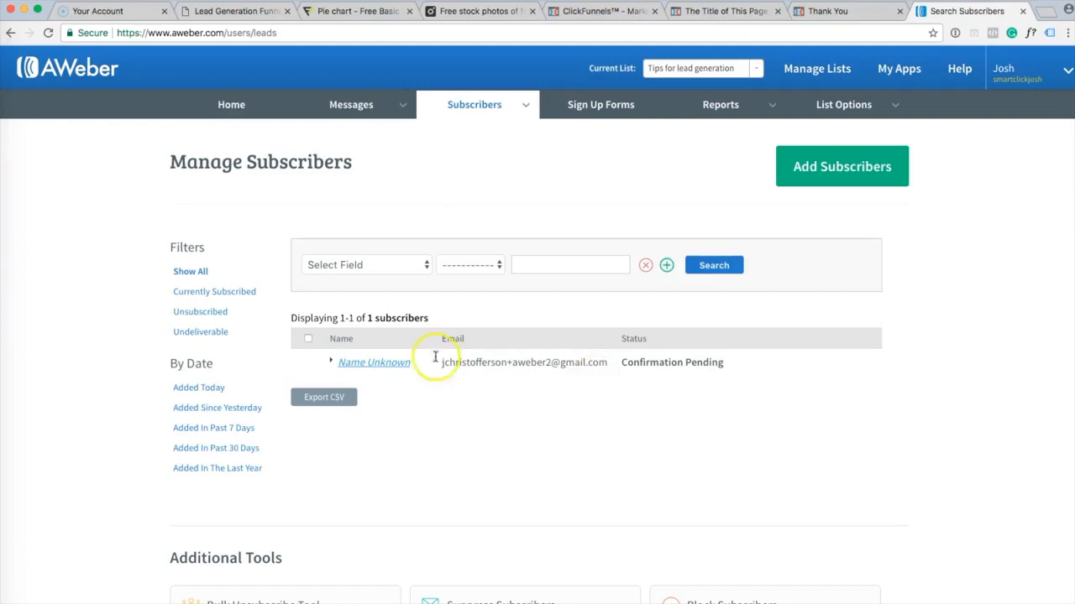
left_click(330, 363)
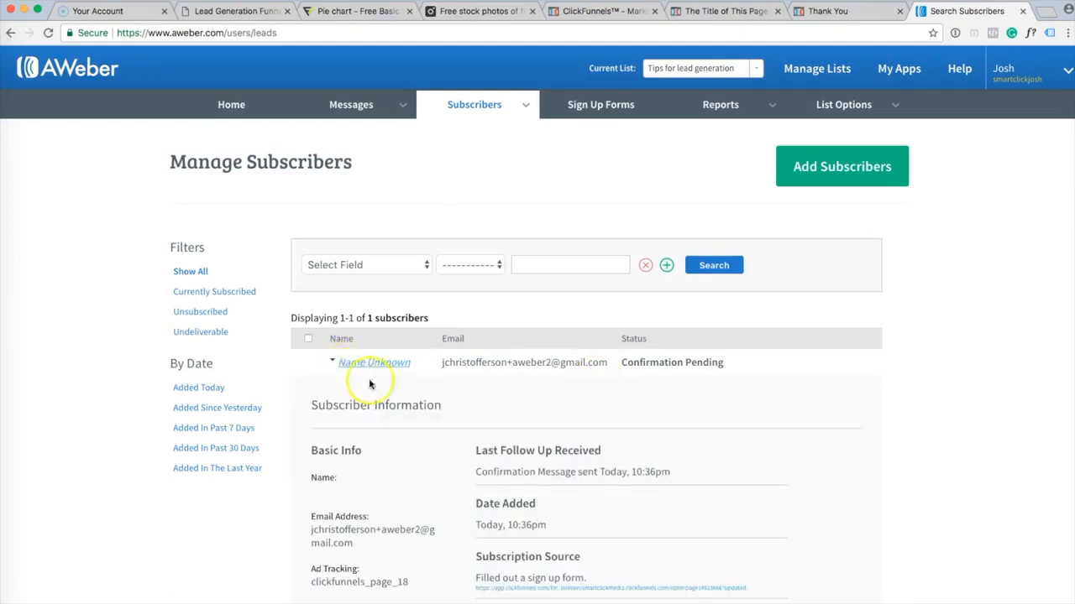
scroll(411, 368, "down", 5)
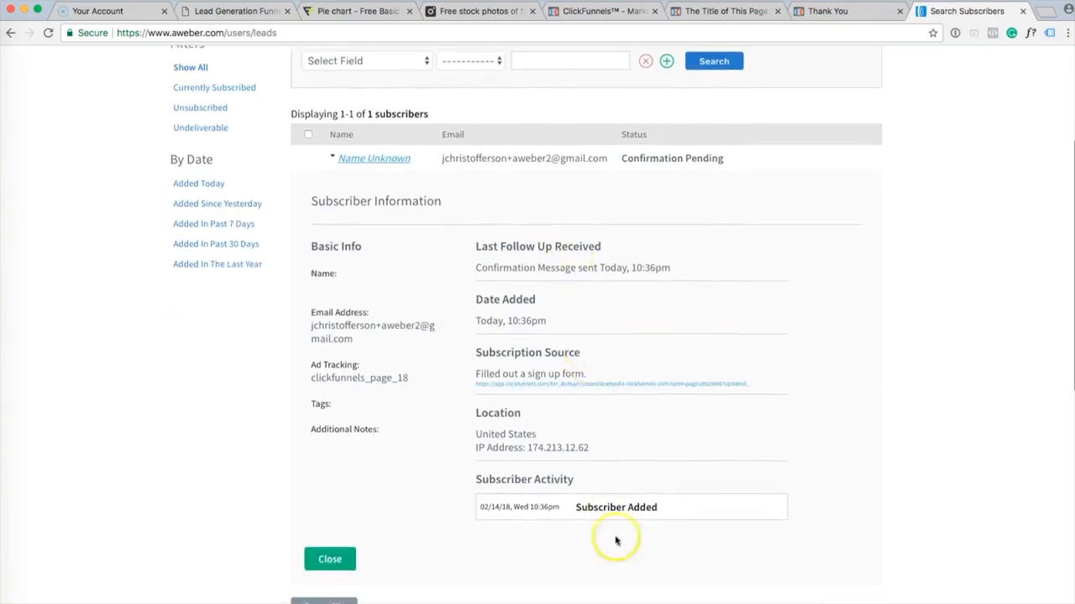
scroll(607, 427, "up", 5)
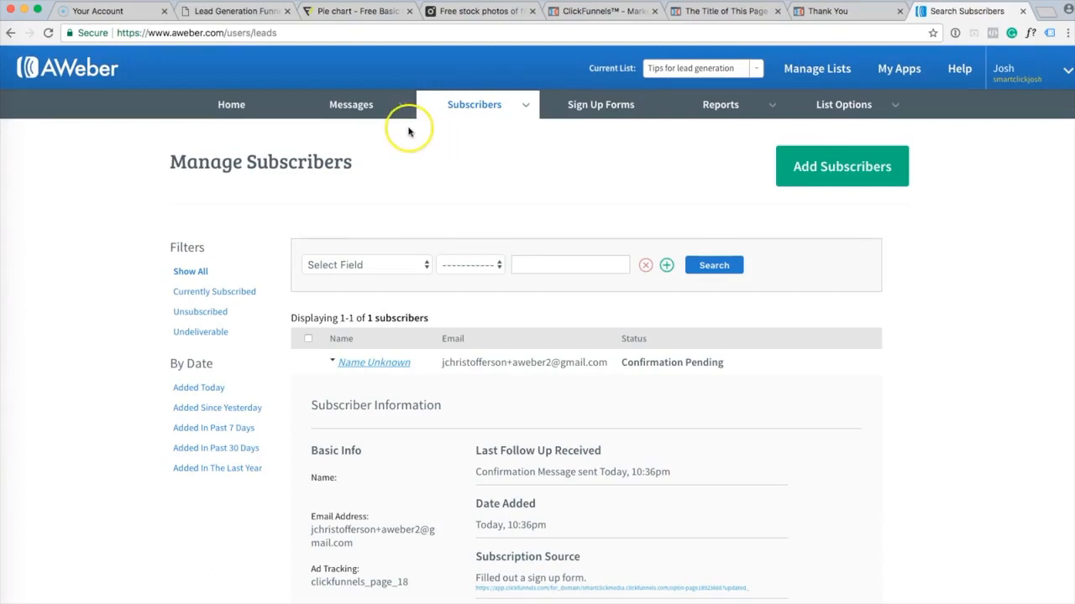
Check the Thank You page tab, then return to the AWeber subscribers page.
left_click(871, 10)
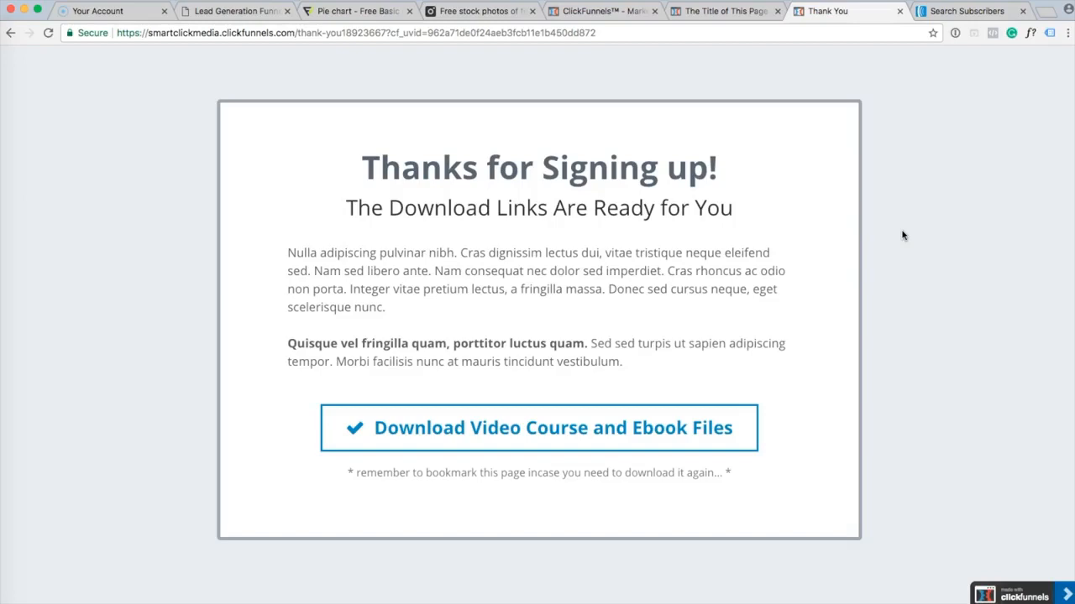
left_click(929, 159)
left_click(966, 11)
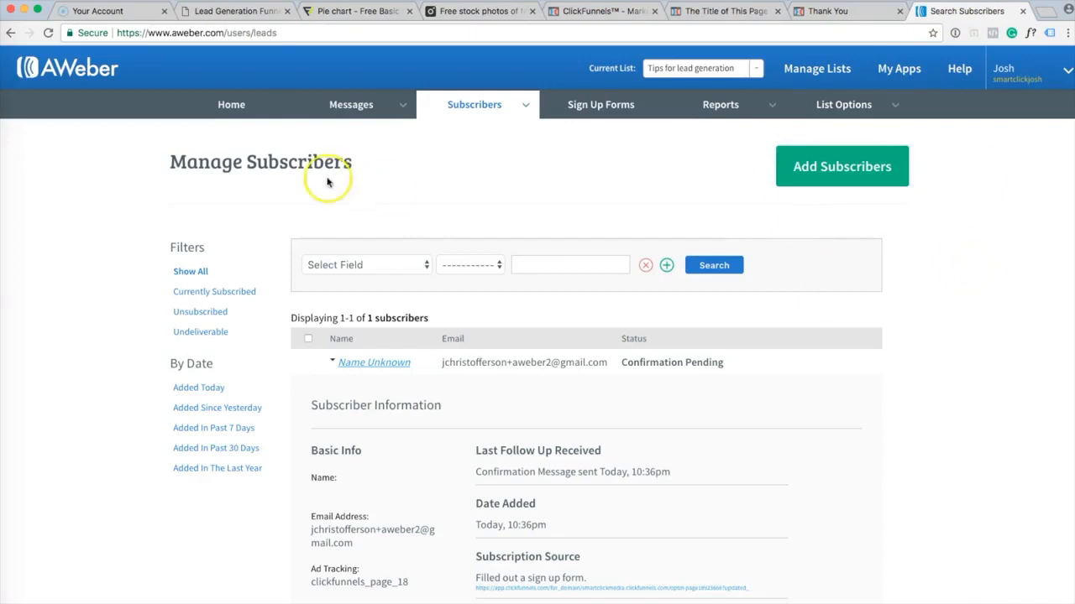
Open Messages > Legacy Follow Up Series for the Tips for lead generation list.
left_click(400, 107)
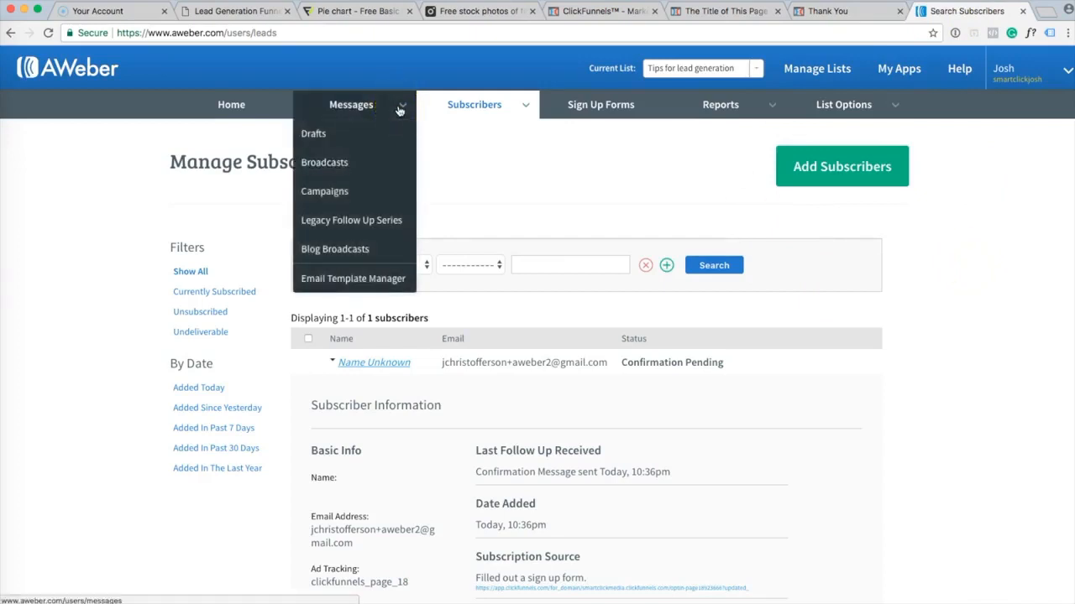
left_click(392, 131)
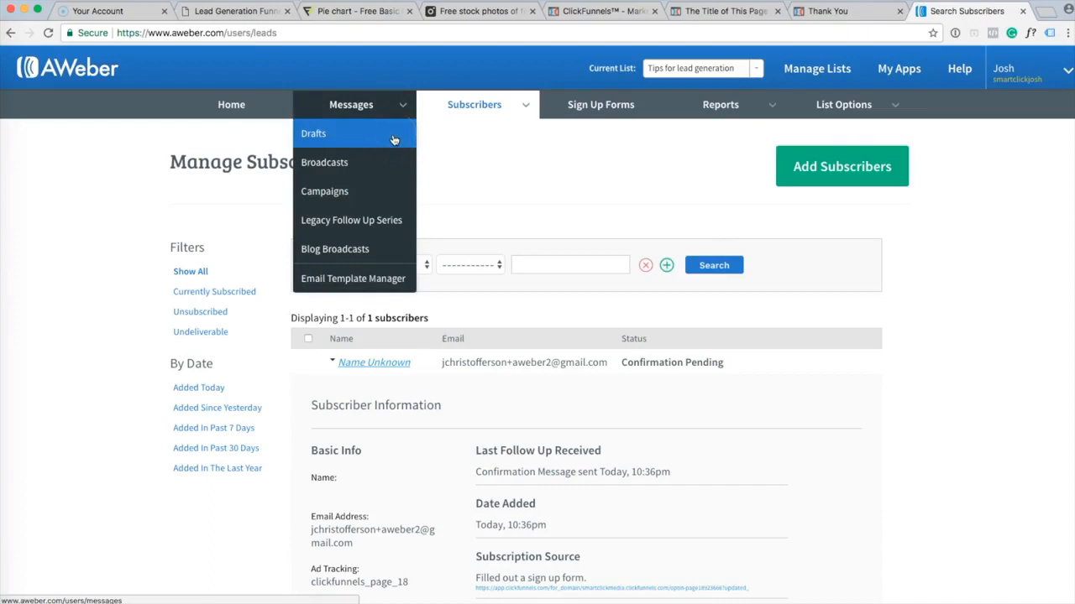
left_click(394, 139)
left_click(399, 222)
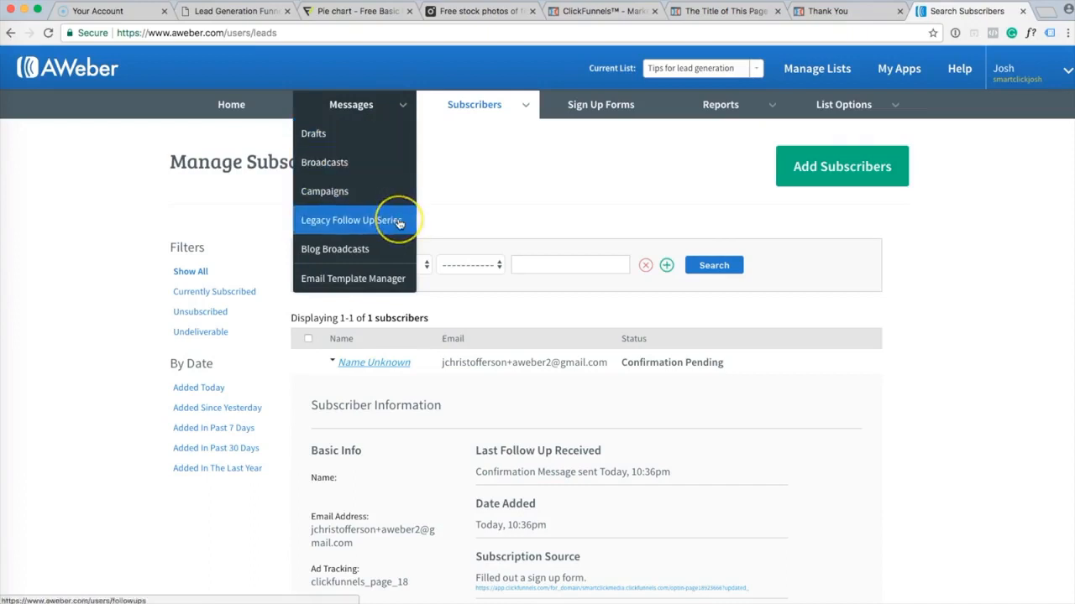
left_click(408, 222)
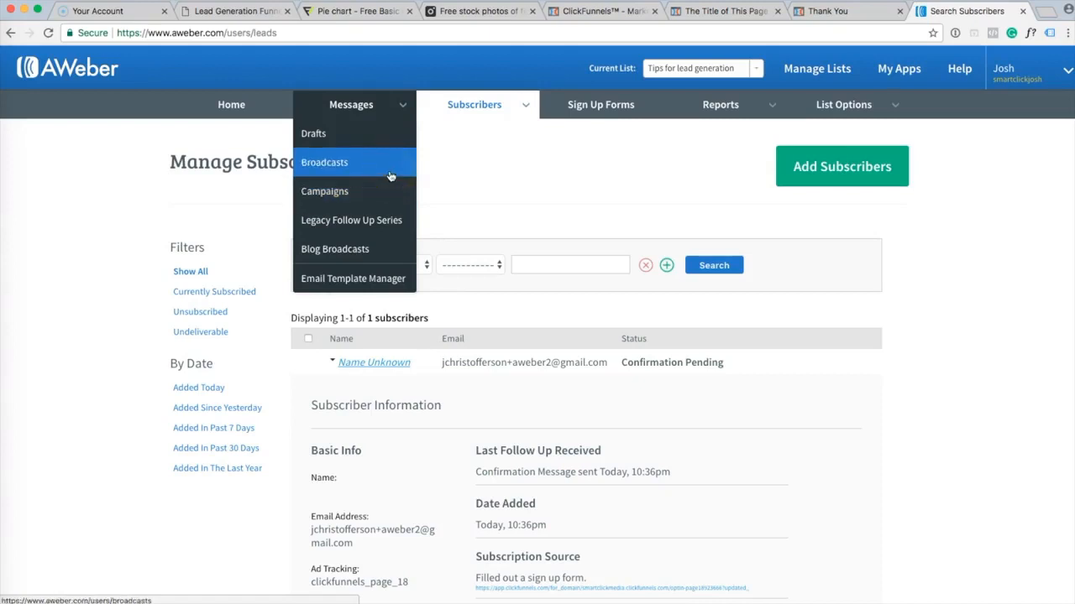
left_click(409, 226)
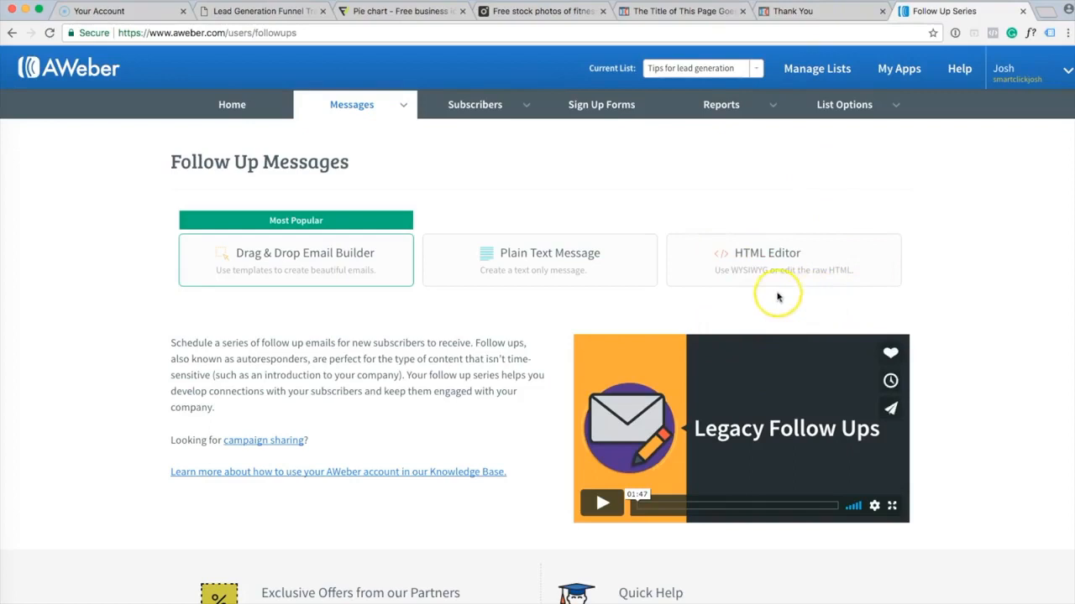
Start a Drag & Drop Email Builder message, add Headline and Image blocks, then delete both.
left_click(302, 265)
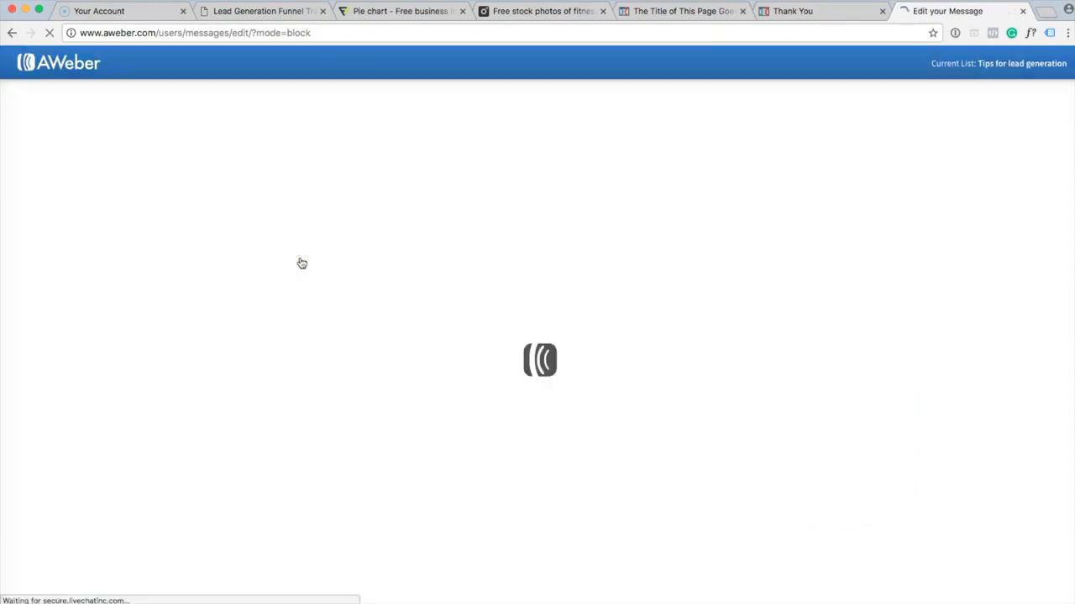
left_click(386, 320)
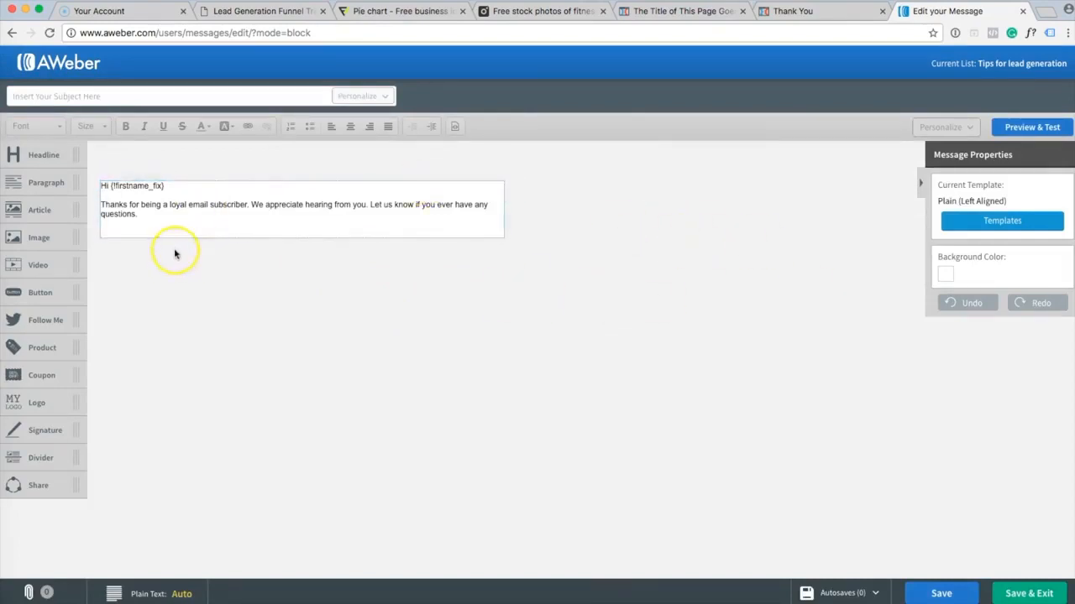
left_click_drag(42, 155, 263, 183)
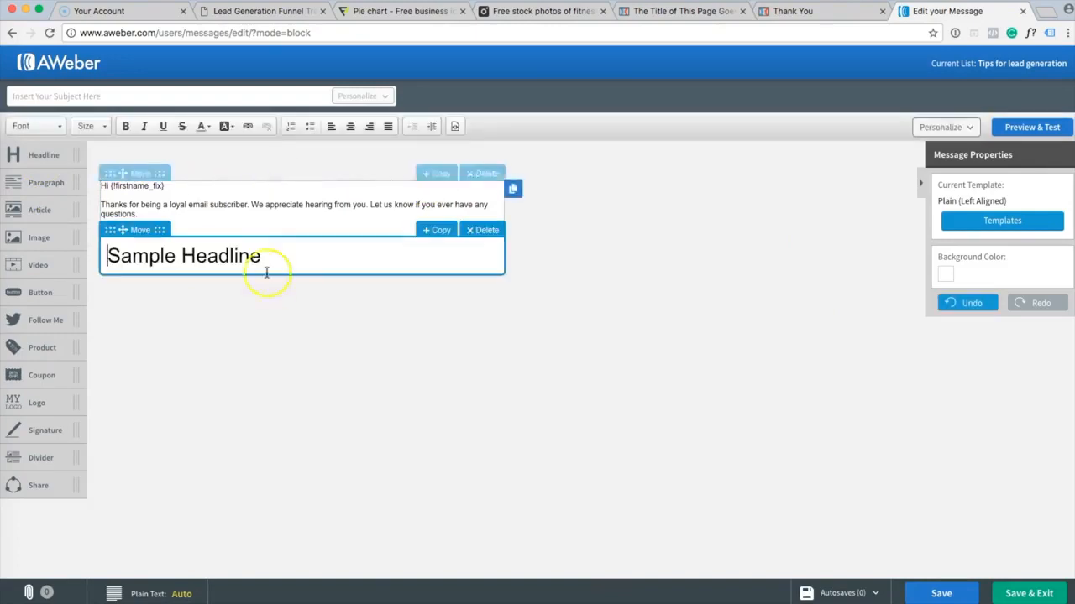
left_click_drag(120, 230, 116, 170)
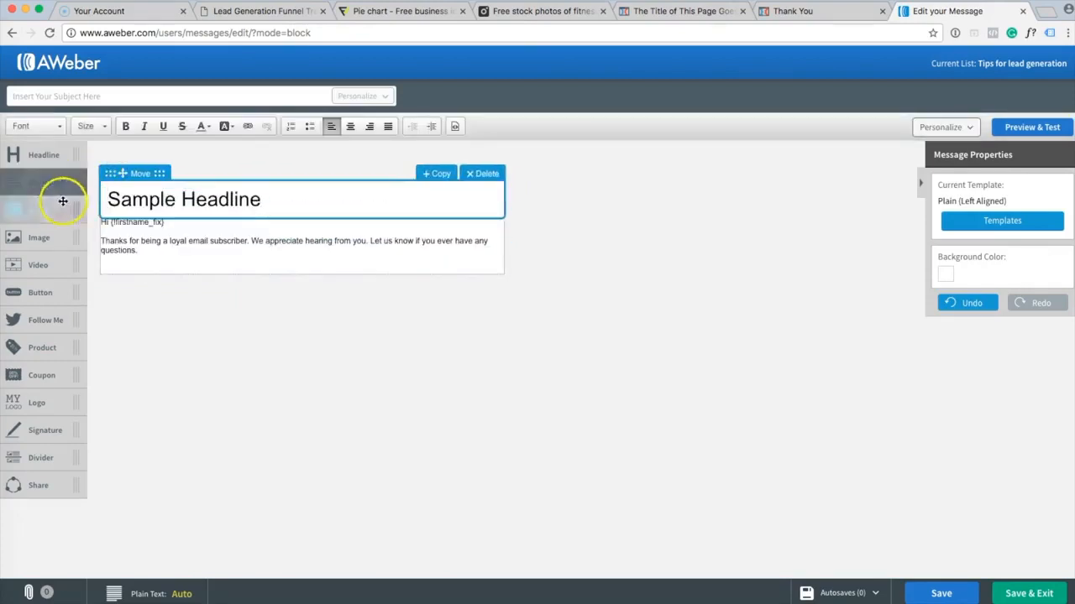
left_click_drag(37, 238, 157, 266)
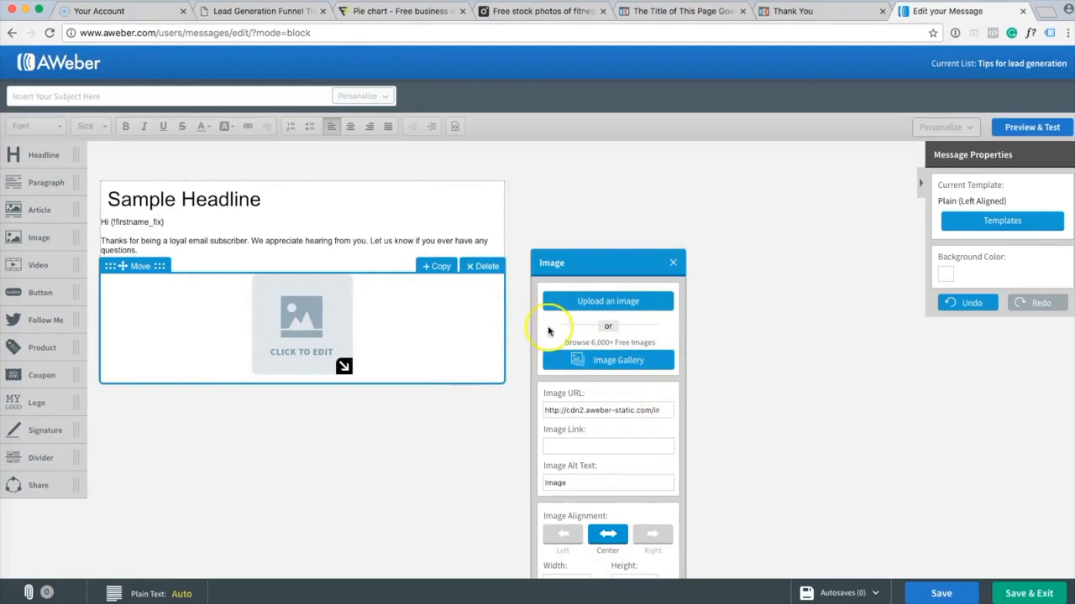
left_click(492, 274)
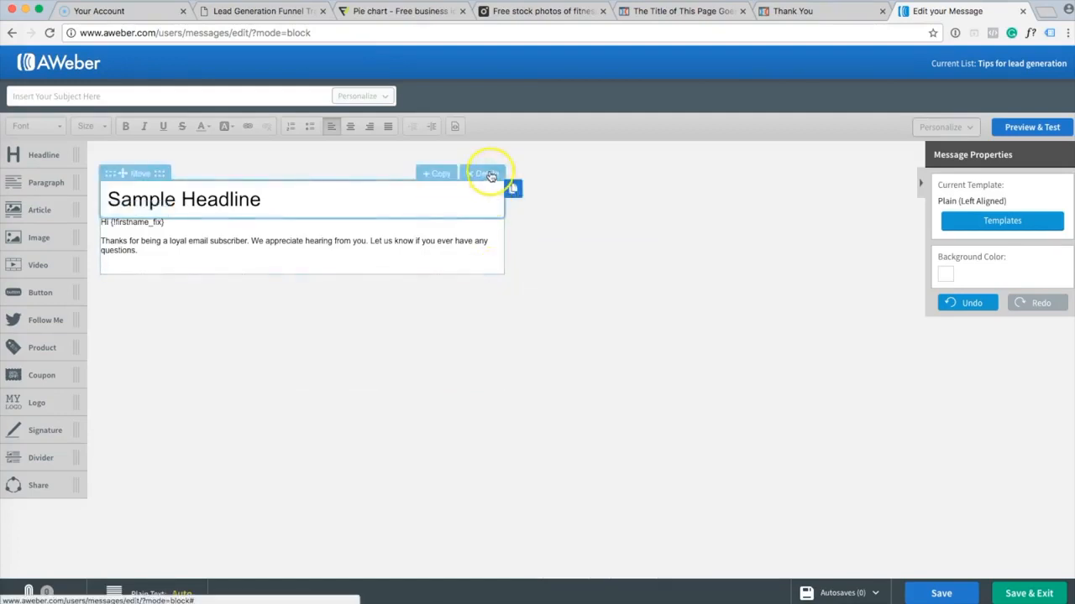
left_click(487, 173)
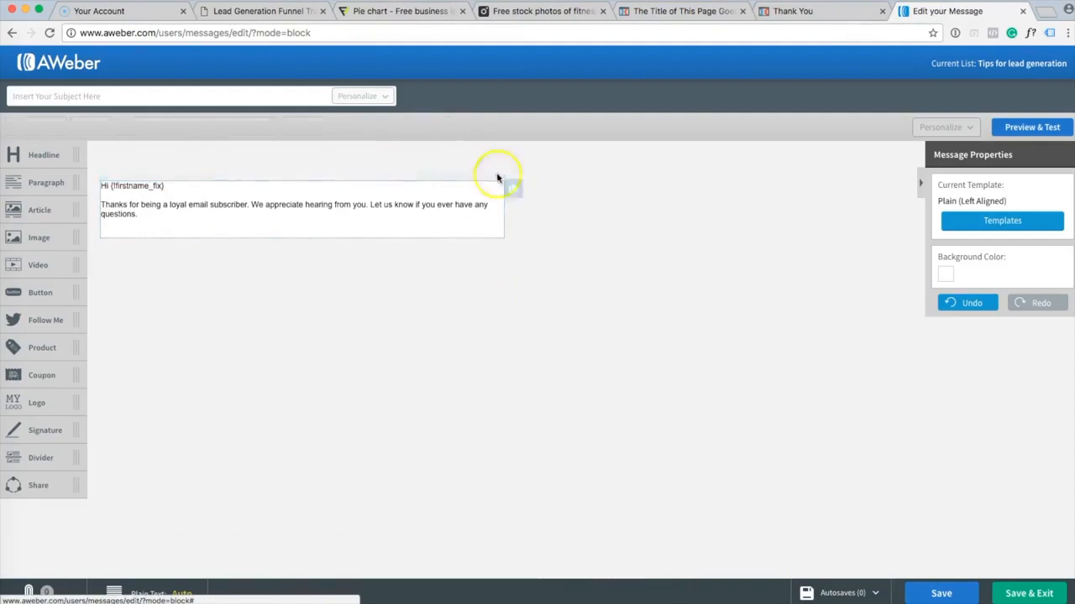
Browse AWeber's email template gallery and preview the Chester template.
left_click(1034, 226)
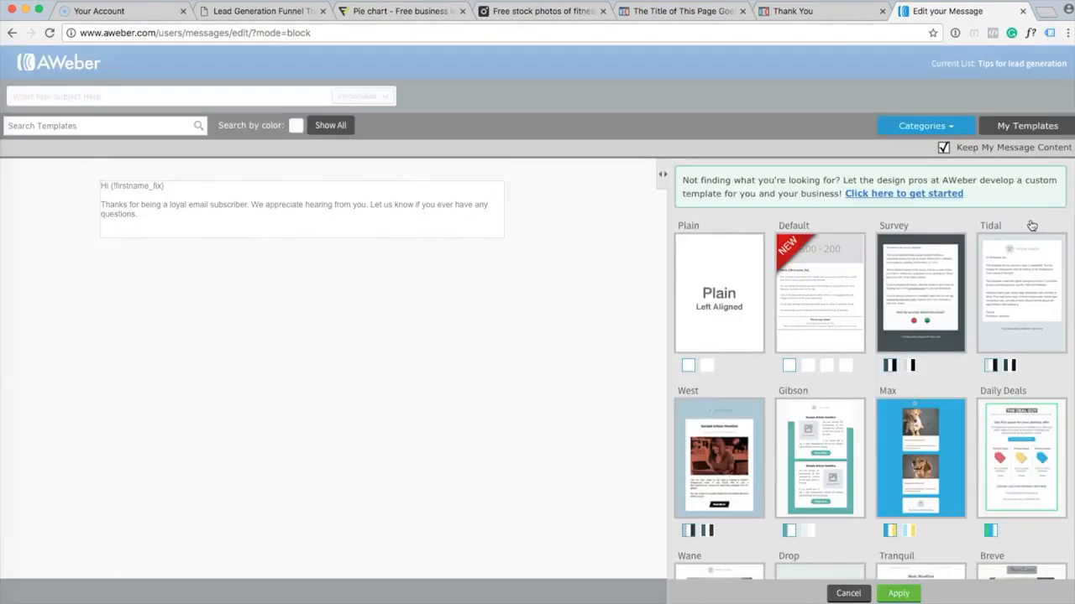
scroll(1032, 226, "down", 3)
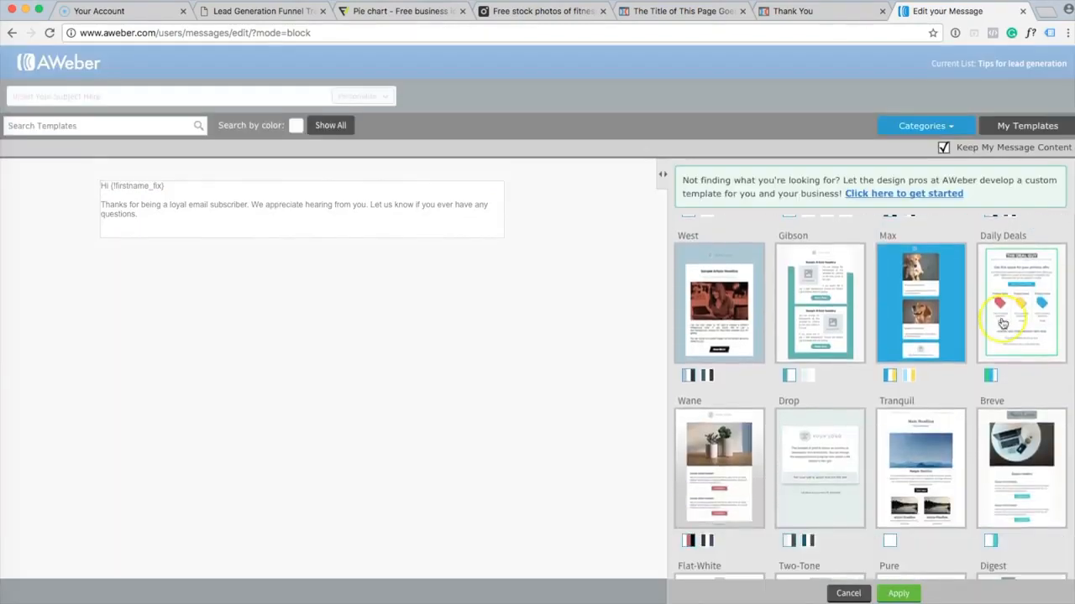
scroll(1032, 226, "up", 2)
scroll(1003, 324, "down", 5)
scroll(1002, 324, "down", 5)
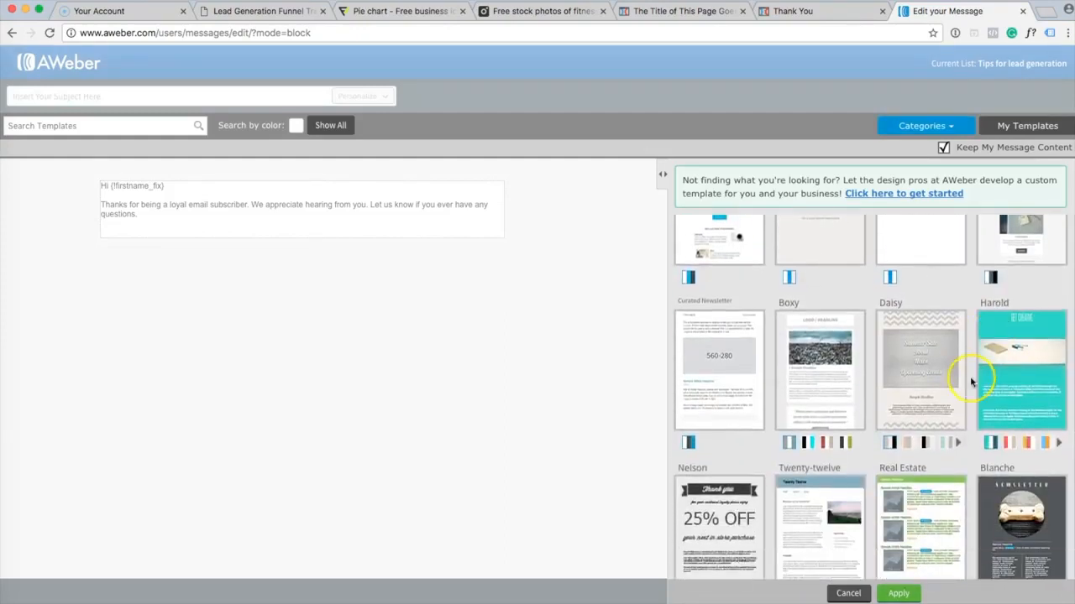
scroll(972, 374, "down", 3)
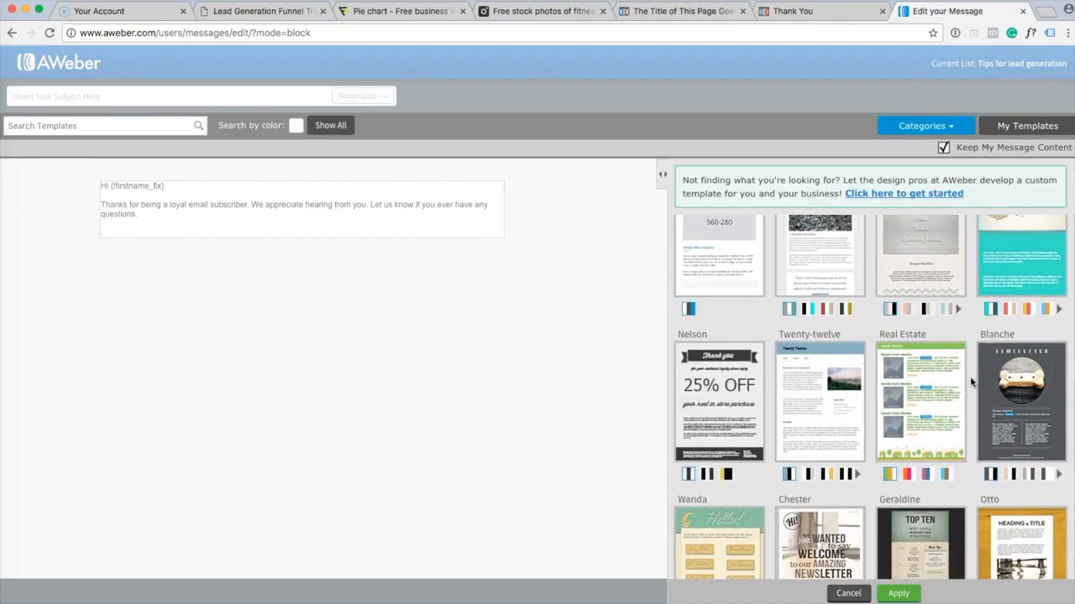
scroll(969, 376, "down", 3)
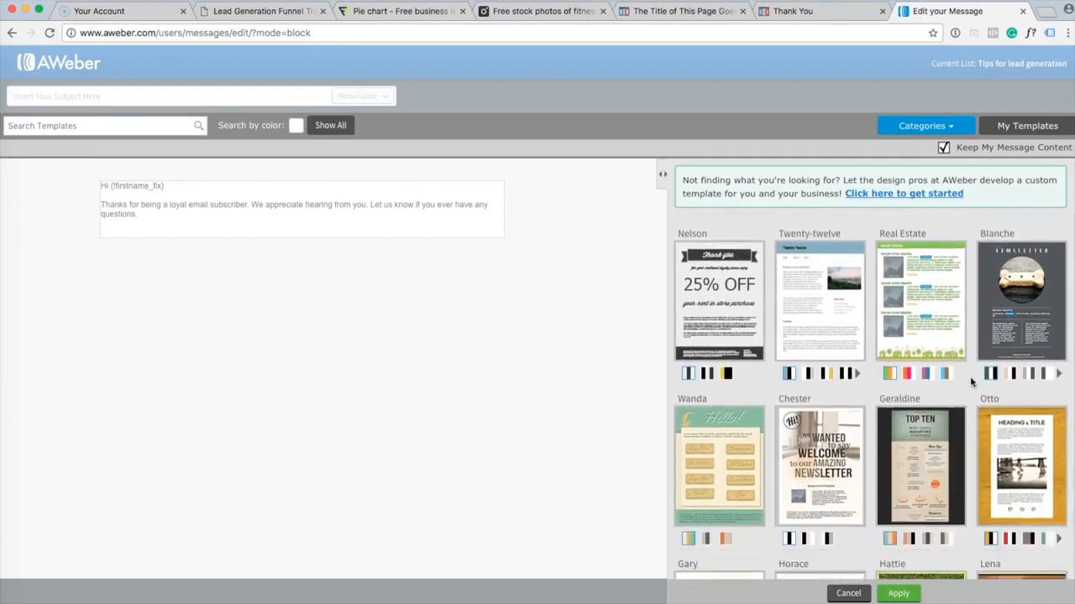
left_click(816, 470)
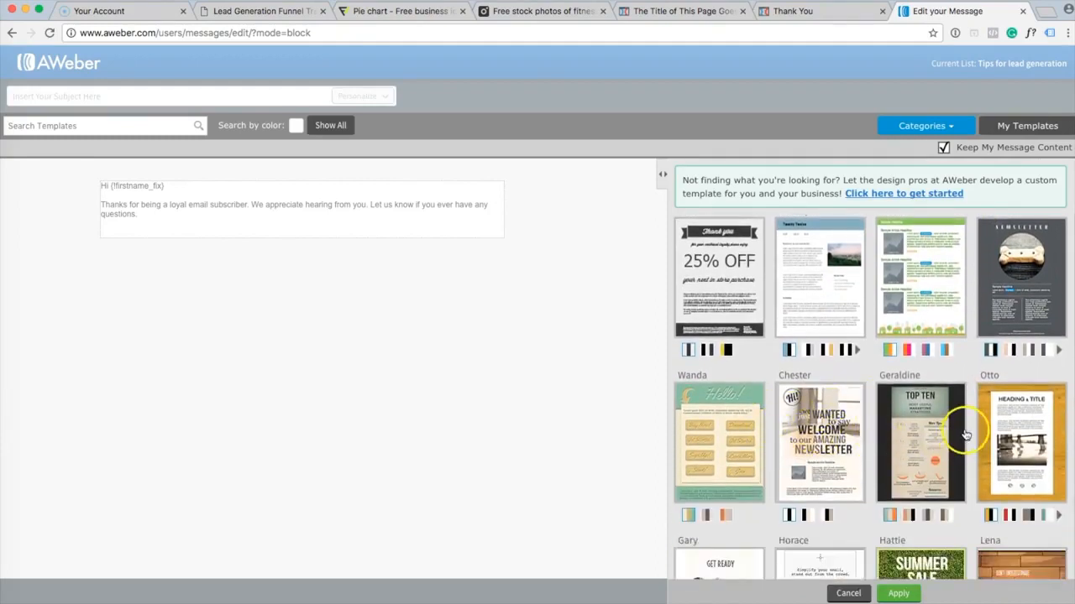
Scroll down to the Wane/Drop/Tranquil/Breve row and preview the Breve template.
scroll(966, 435, "down", 1)
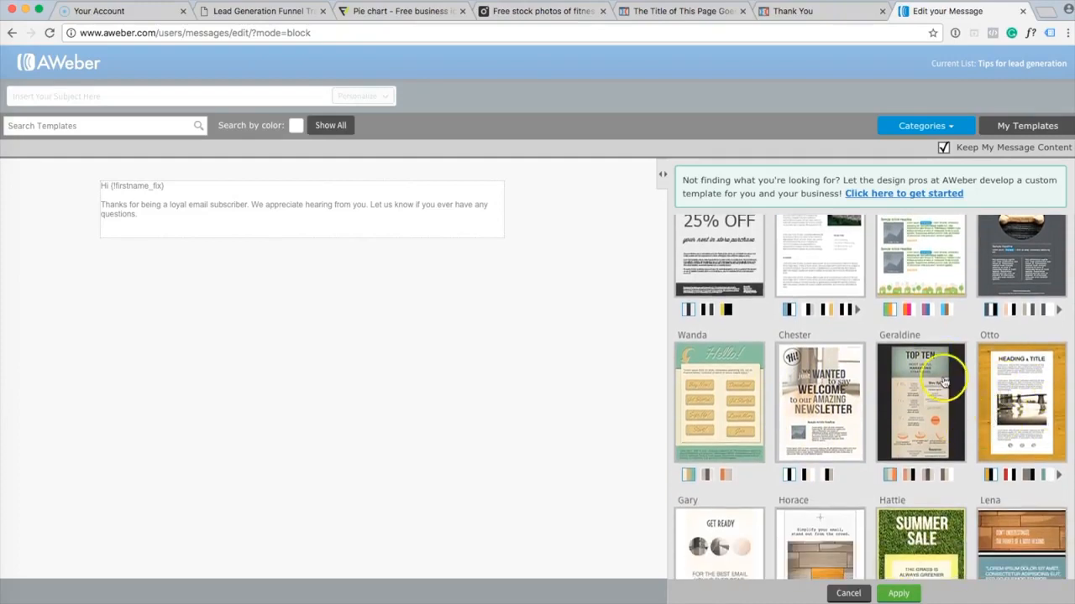
scroll(779, 411, "down", 6)
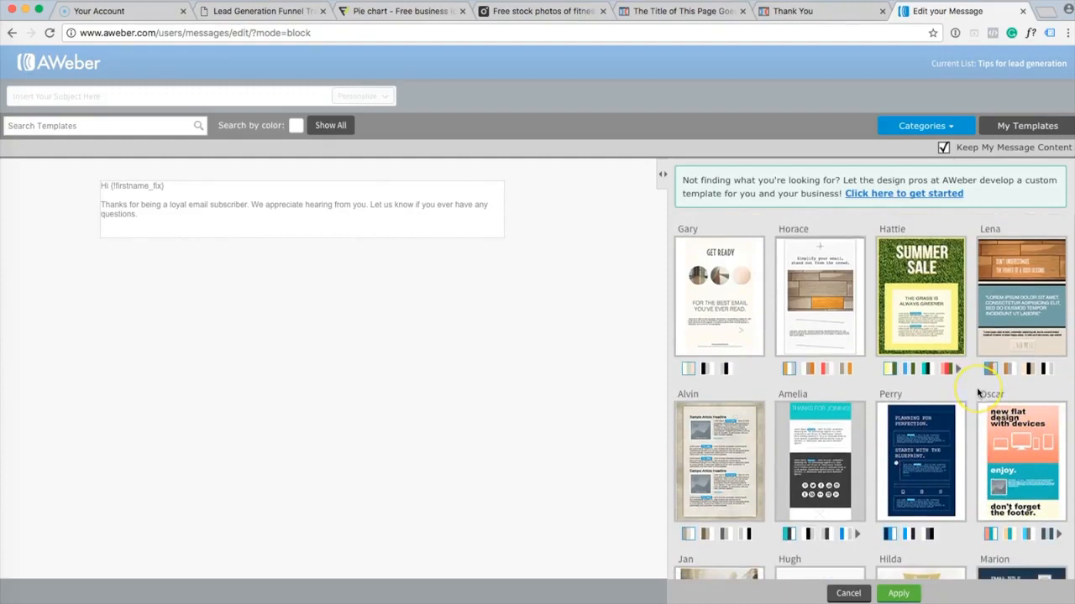
scroll(978, 395, "down", 5)
scroll(978, 395, "down", 1)
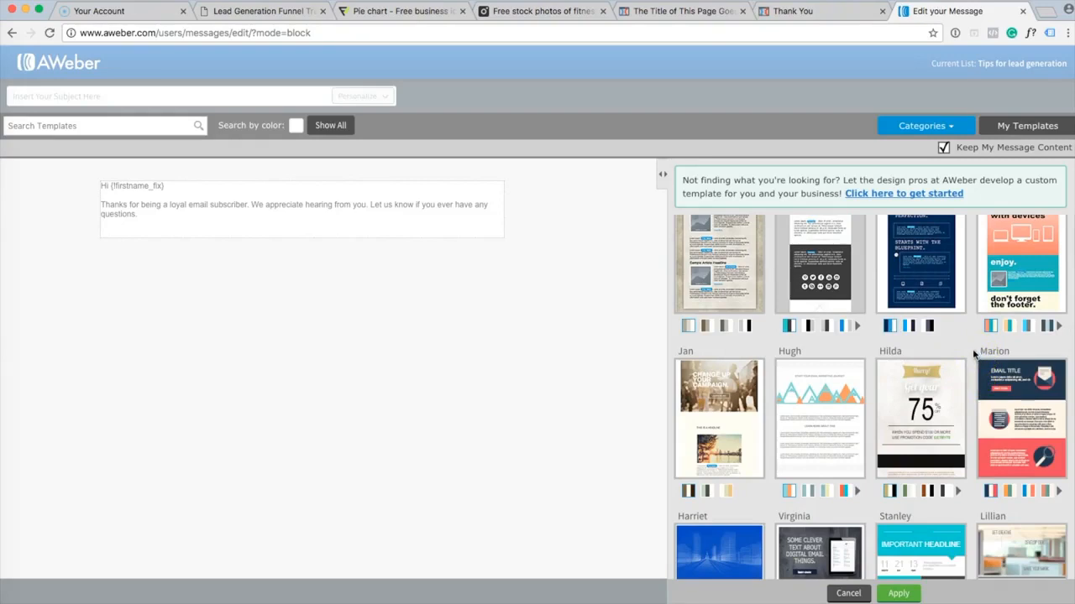
scroll(974, 354, "down", 2)
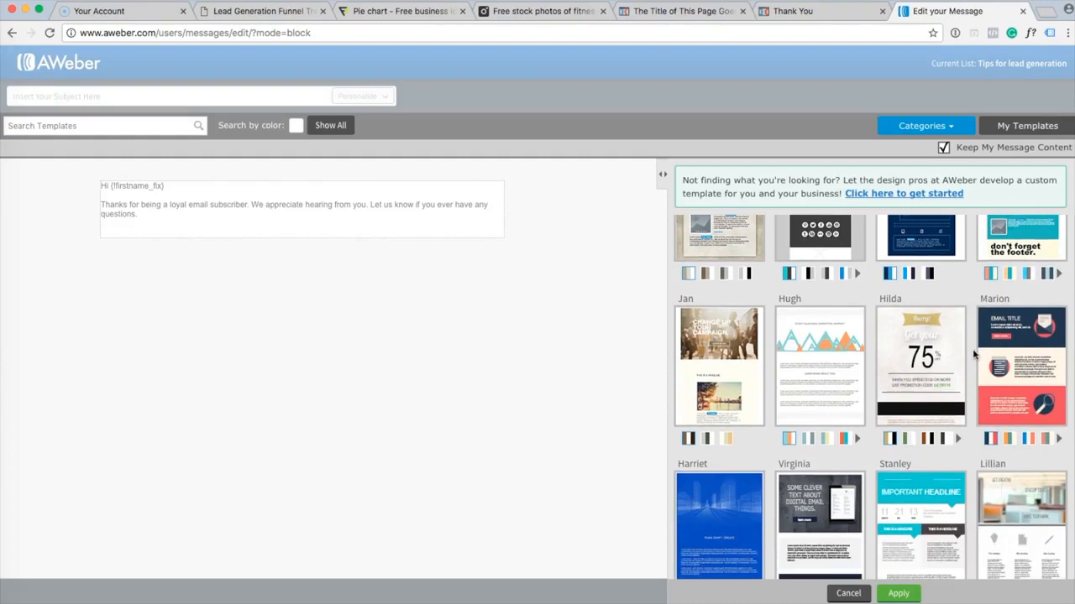
scroll(974, 355, "down", 2)
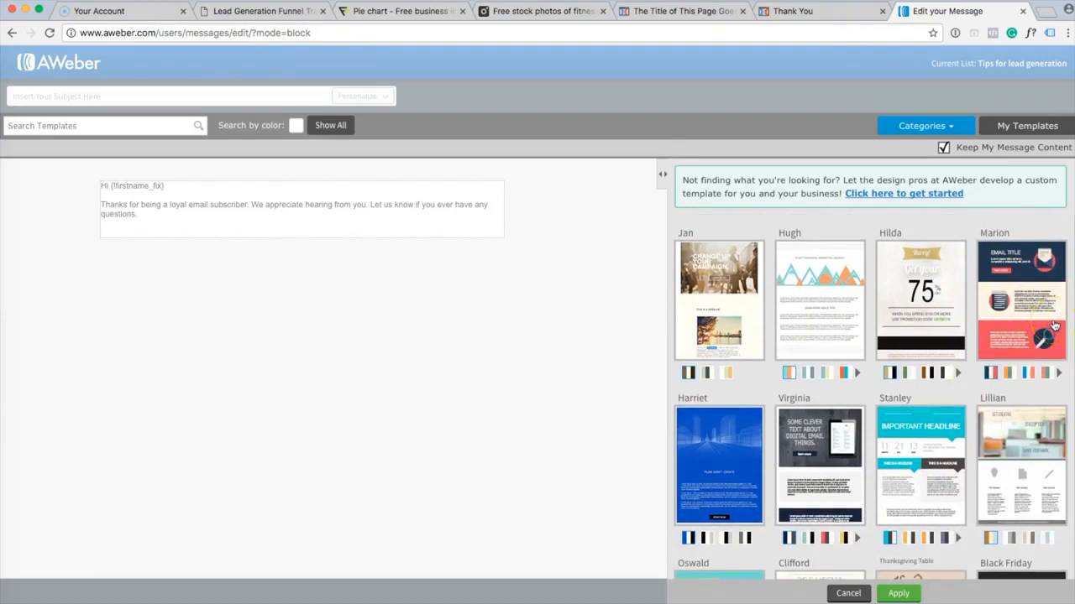
scroll(1054, 326, "down", 15)
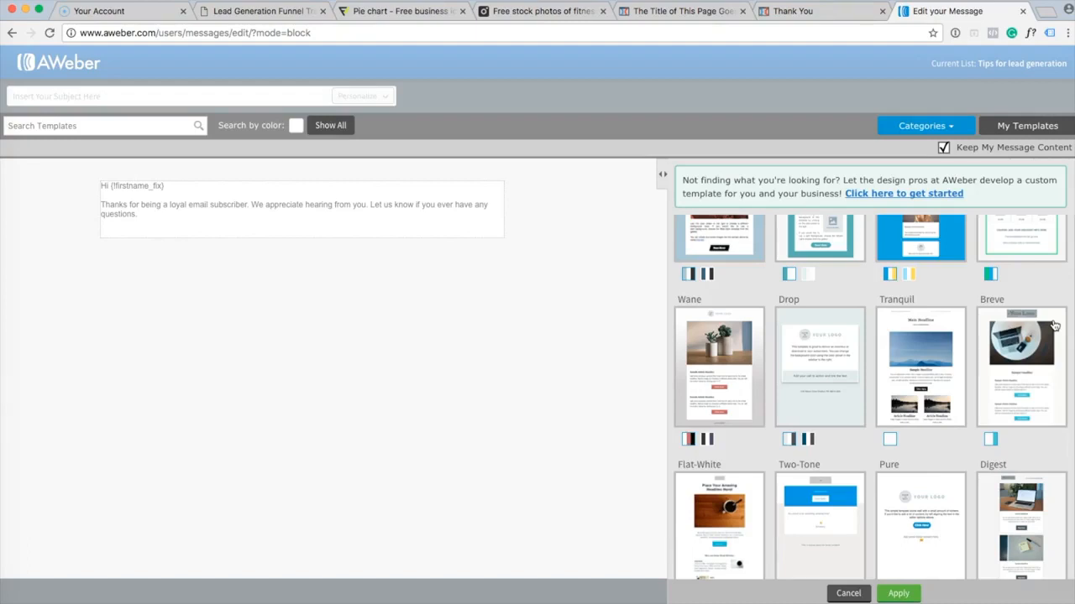
left_click(1007, 368)
left_click(1019, 361)
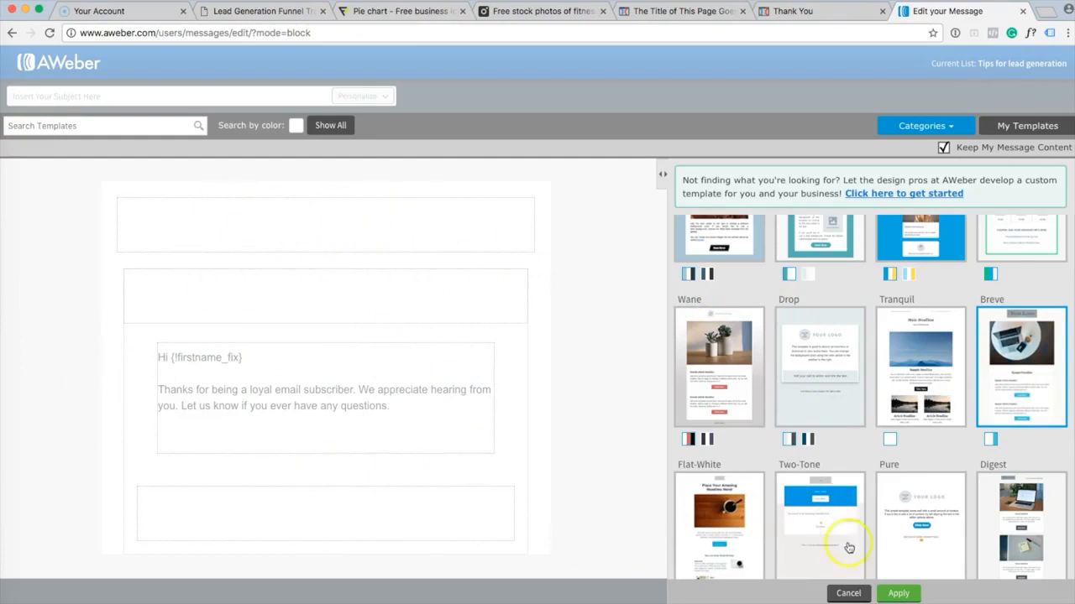
Apply Breve and keep one Sample Headline above the greeting, deleting the extra top headline.
left_click(898, 594)
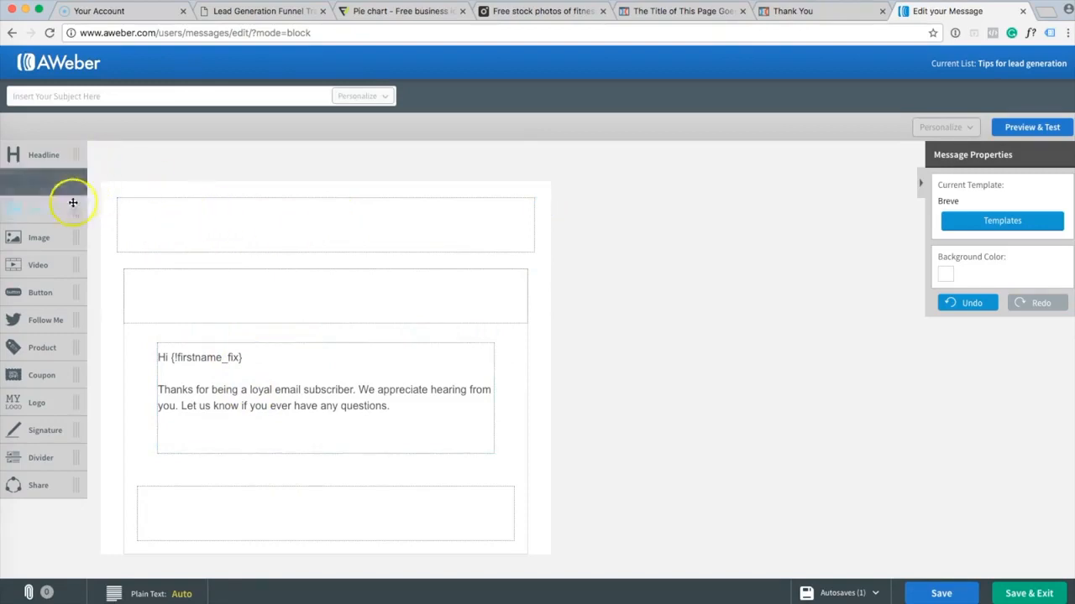
left_click_drag(51, 156, 229, 230)
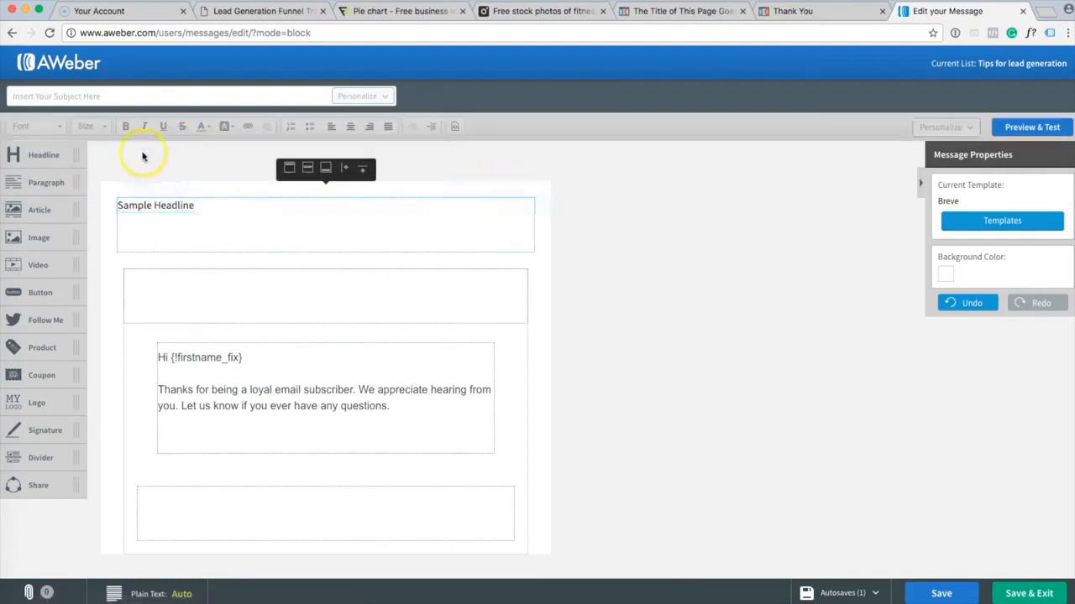
left_click_drag(42, 154, 222, 300)
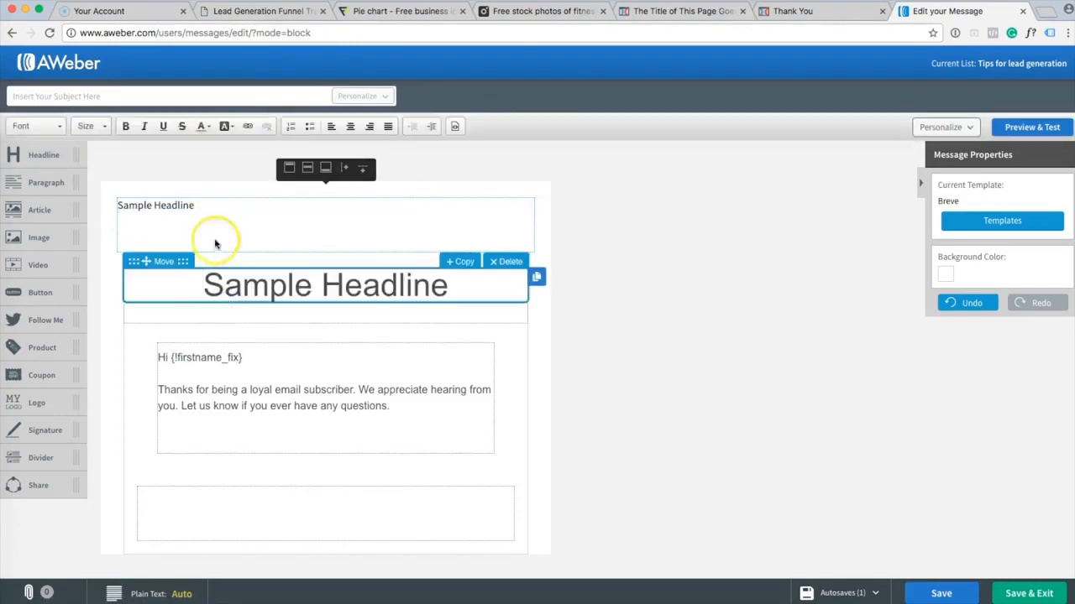
left_click(509, 188)
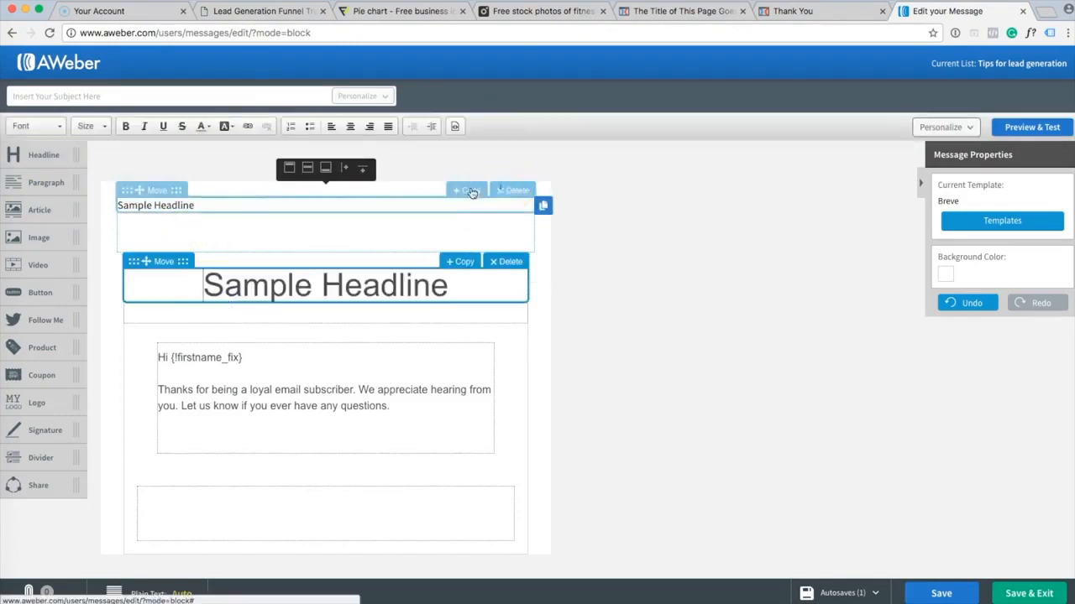
left_click(250, 221)
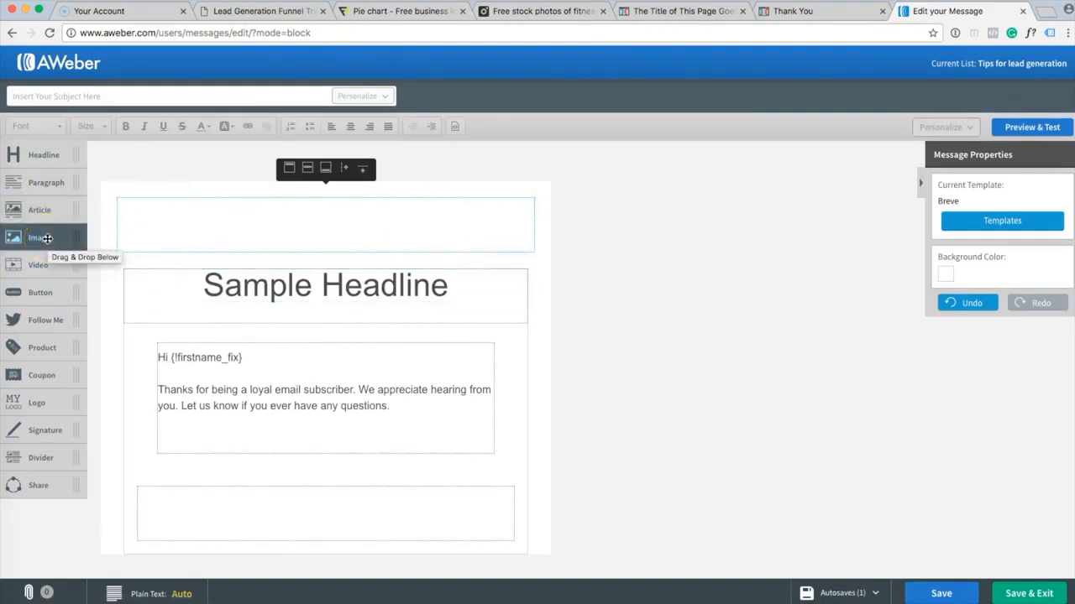
Fill an image block in the top block with the laptop-on-desk photo from the Image Gallery.
left_click_drag(47, 239, 260, 234)
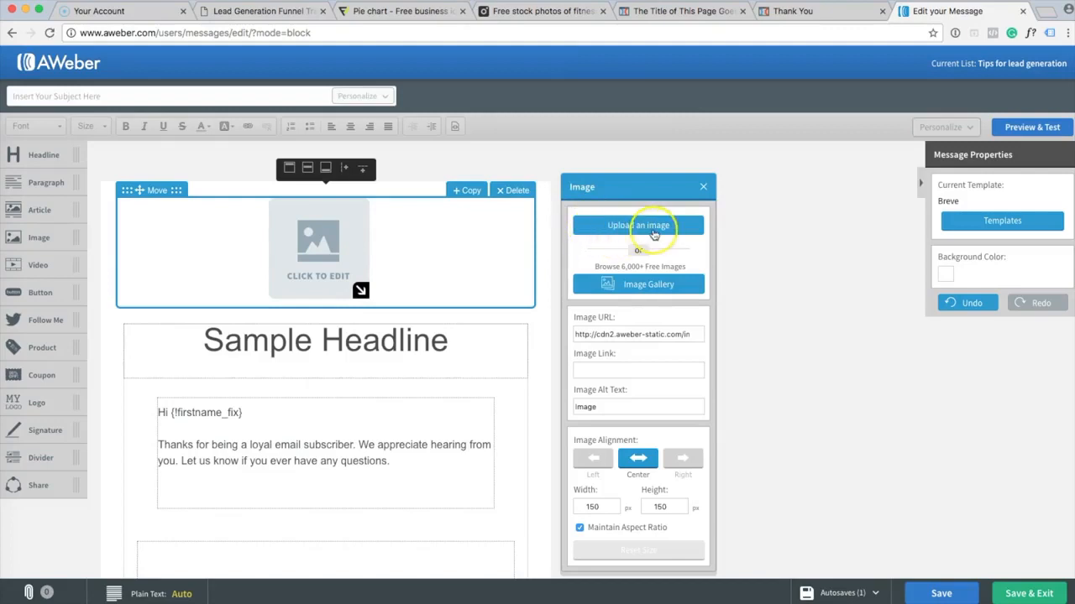
left_click(654, 234)
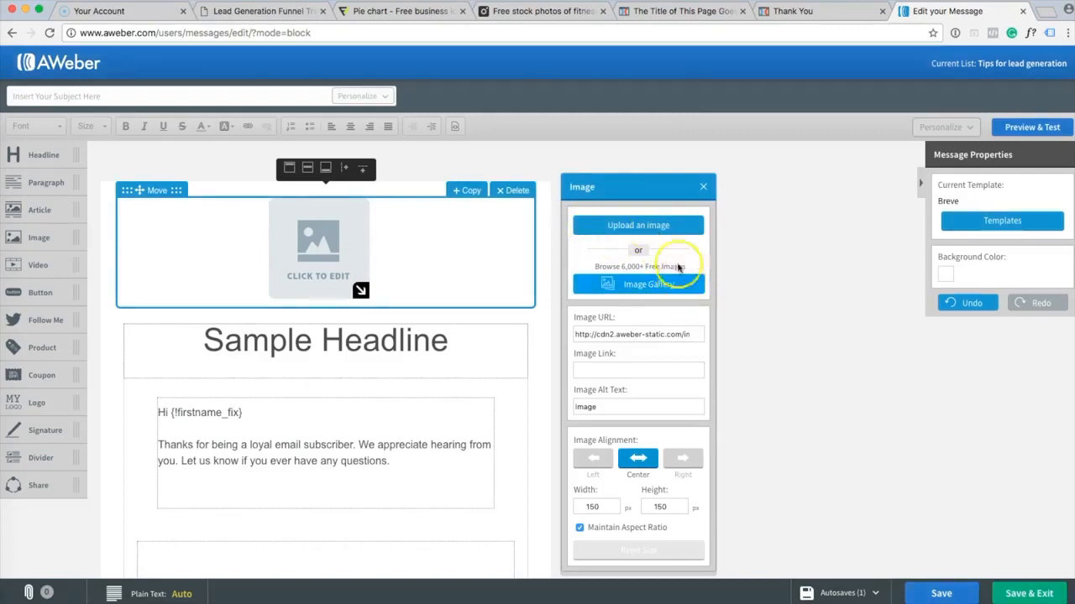
left_click(667, 226)
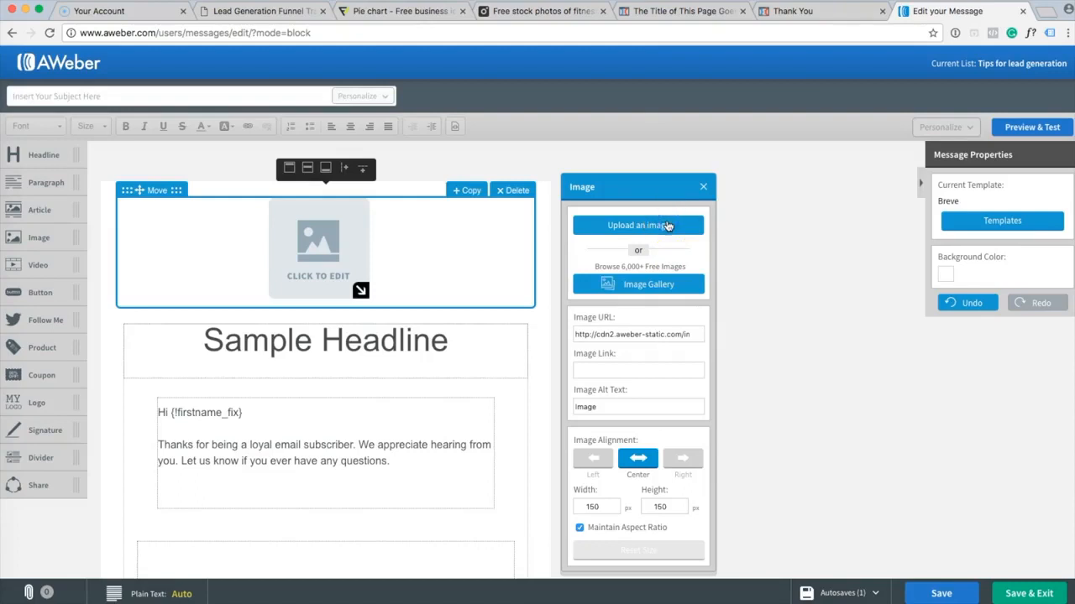
left_click(676, 227)
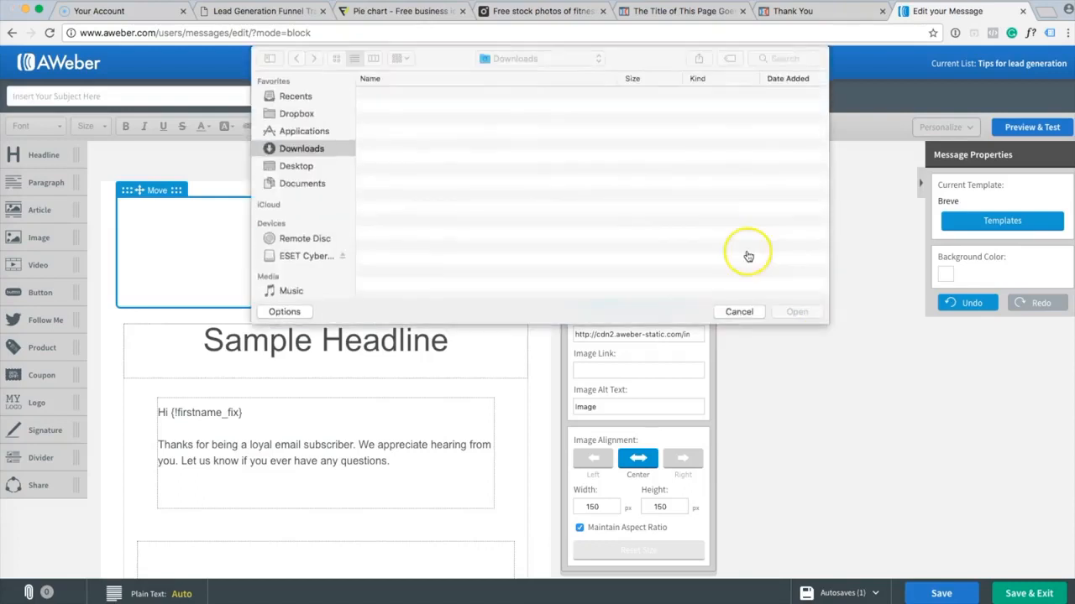
left_click(744, 312)
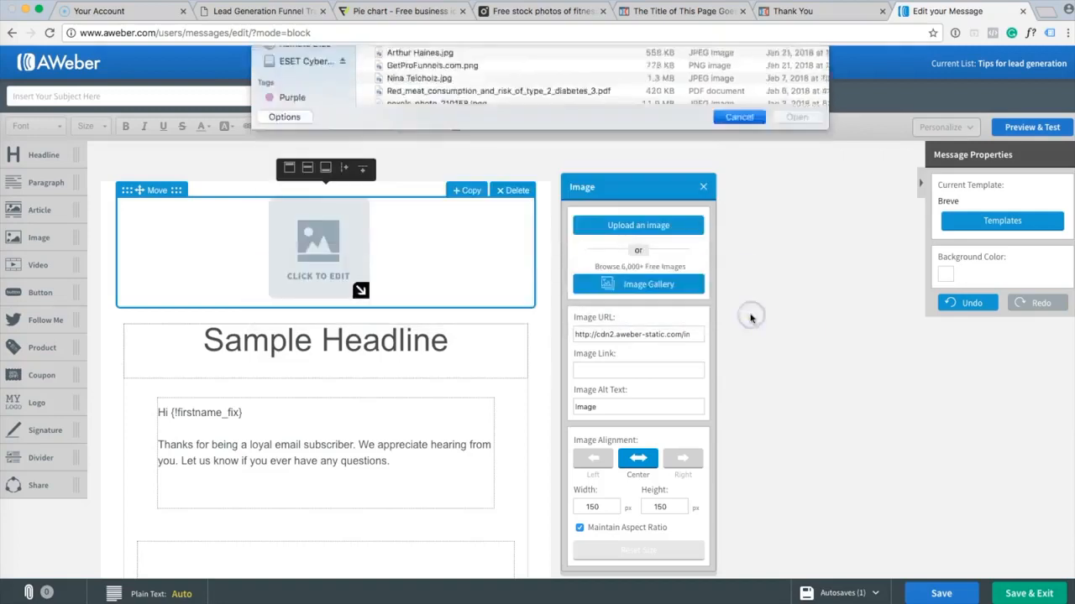
left_click(652, 286)
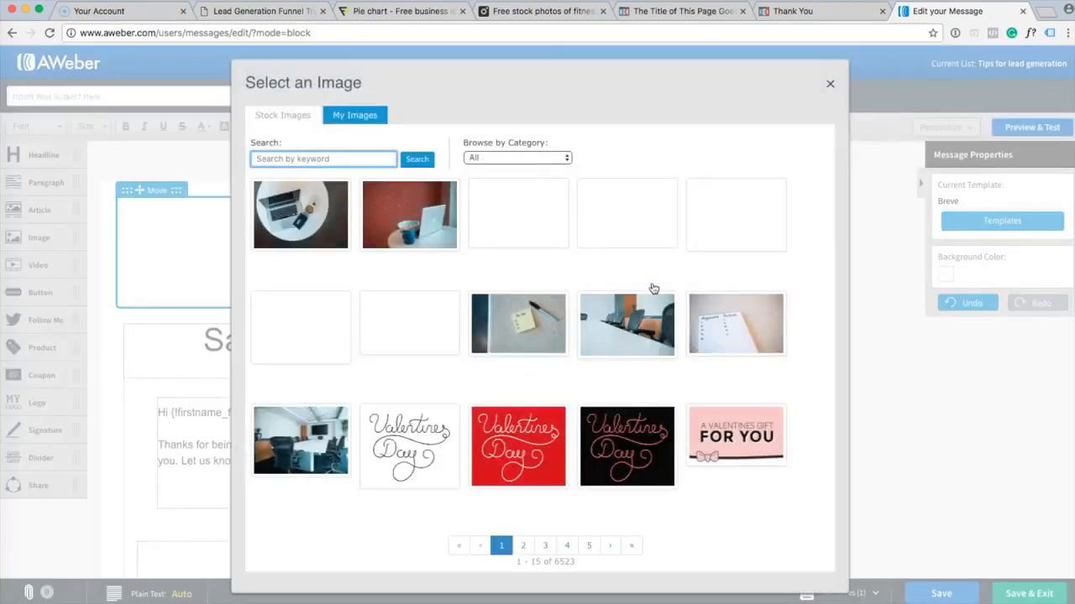
left_click(747, 205)
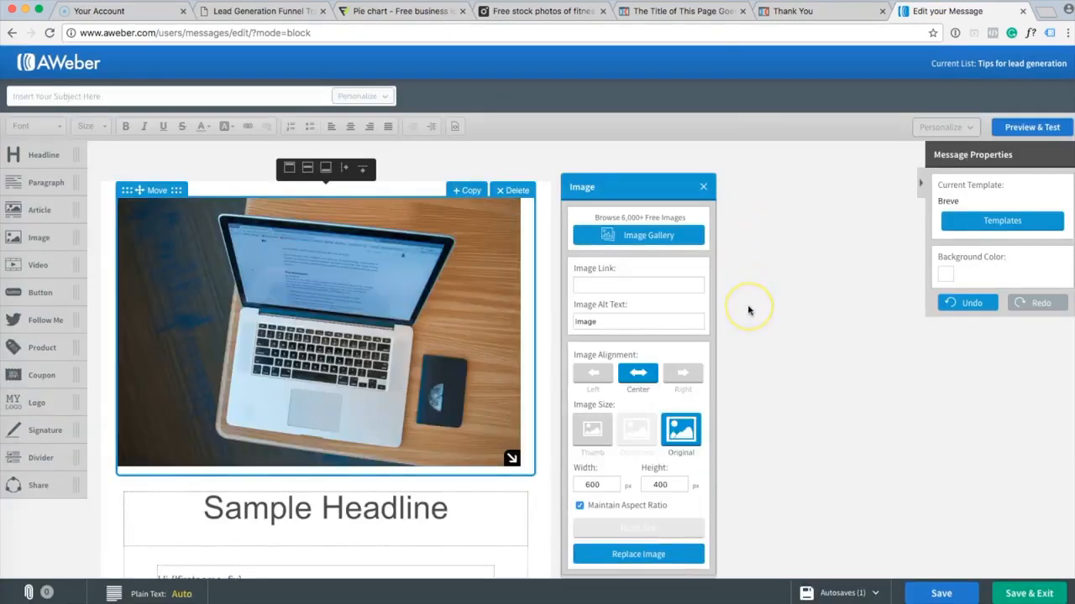
scroll(749, 311, "down", 5)
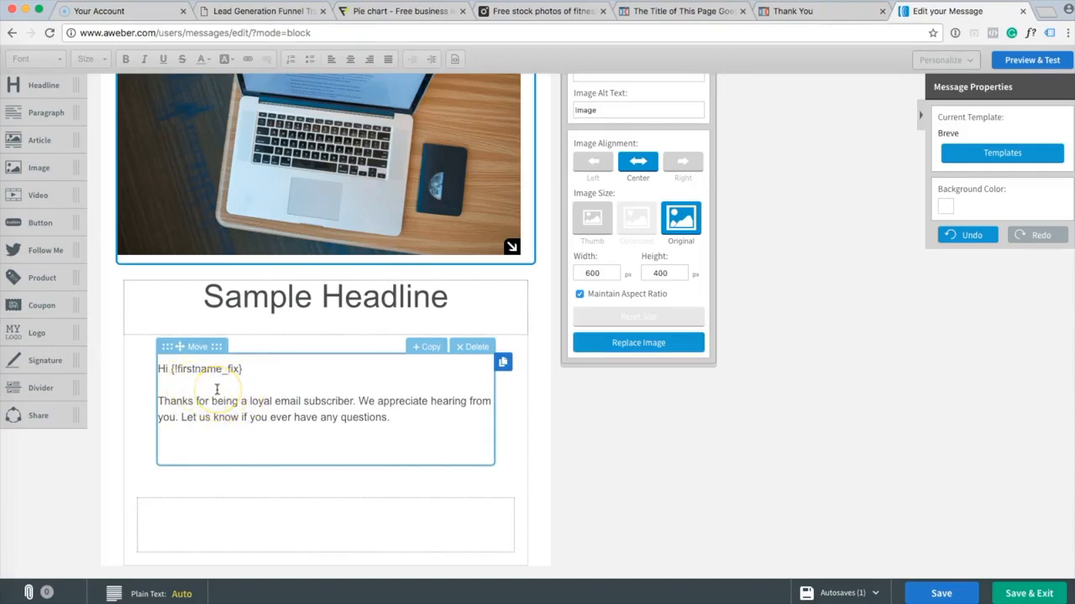
Delete the {!firstname_fix} merge field so the greeting reads just "Hi,".
left_click(255, 390)
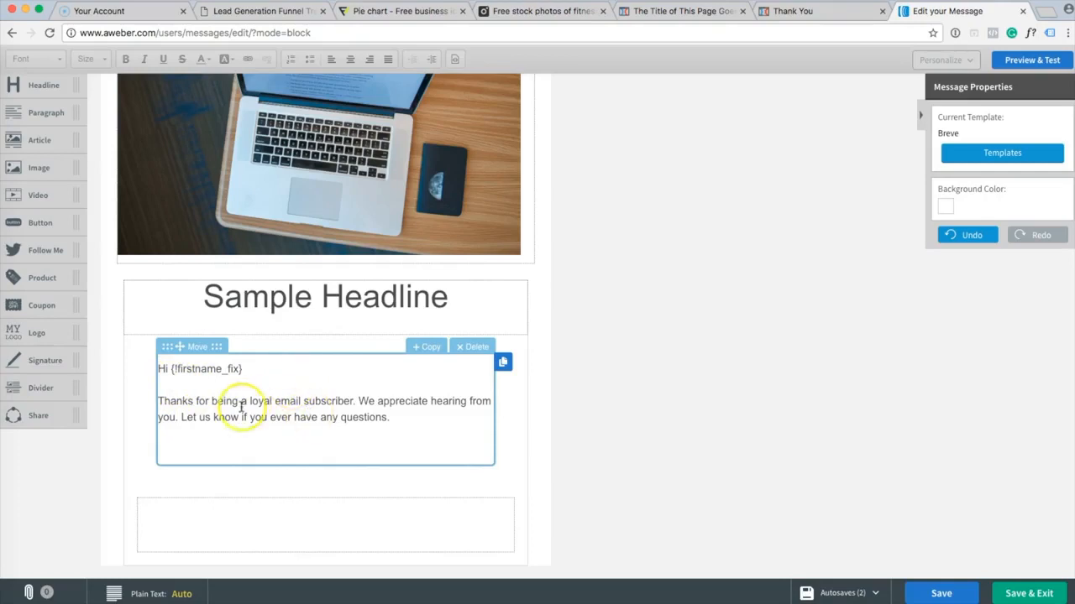
left_click(245, 369)
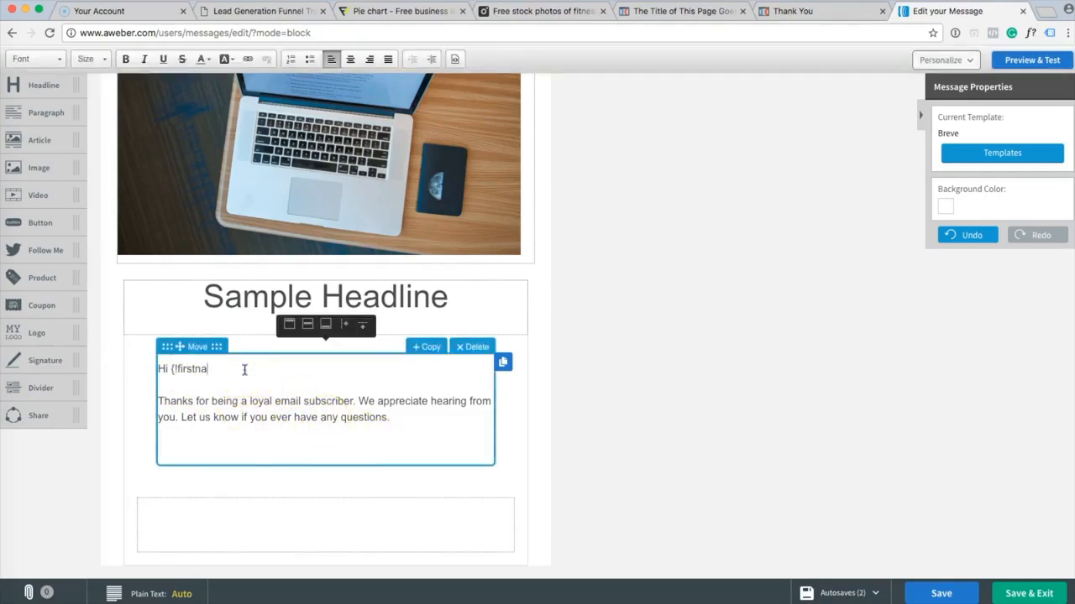
key("BackSpace")
key("BackSpace")
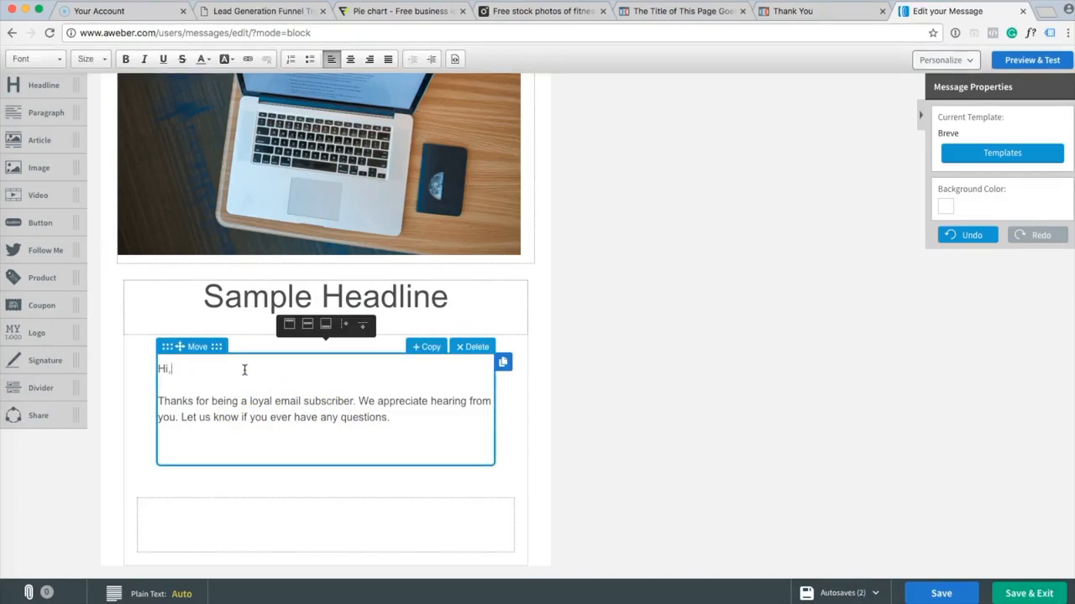
left_click(405, 422)
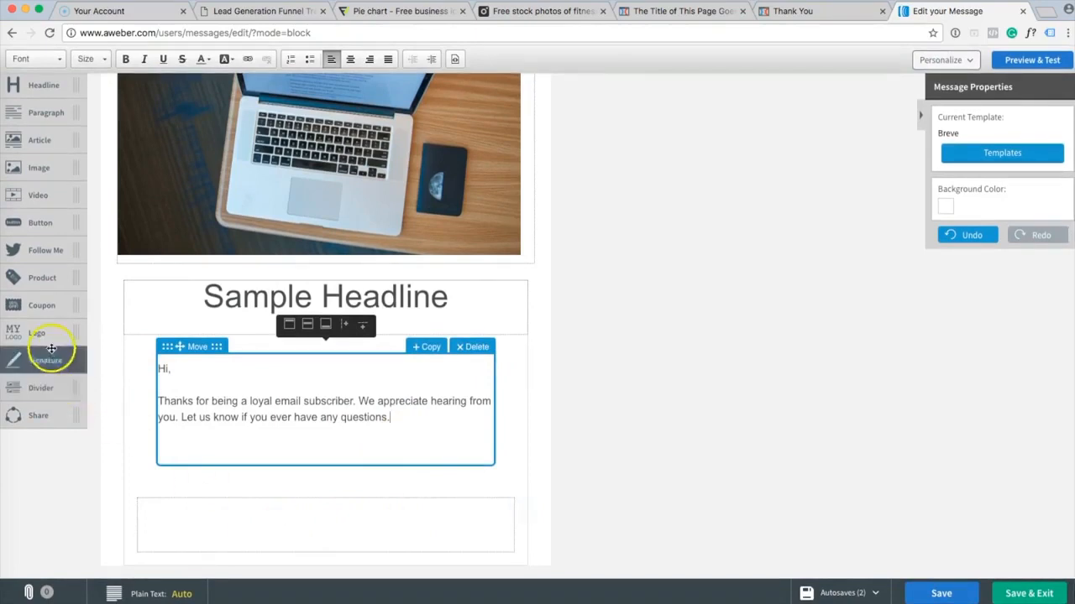
Add an image block below the text using the Valentine's Day gallery image at original size.
left_click_drag(47, 334, 243, 532)
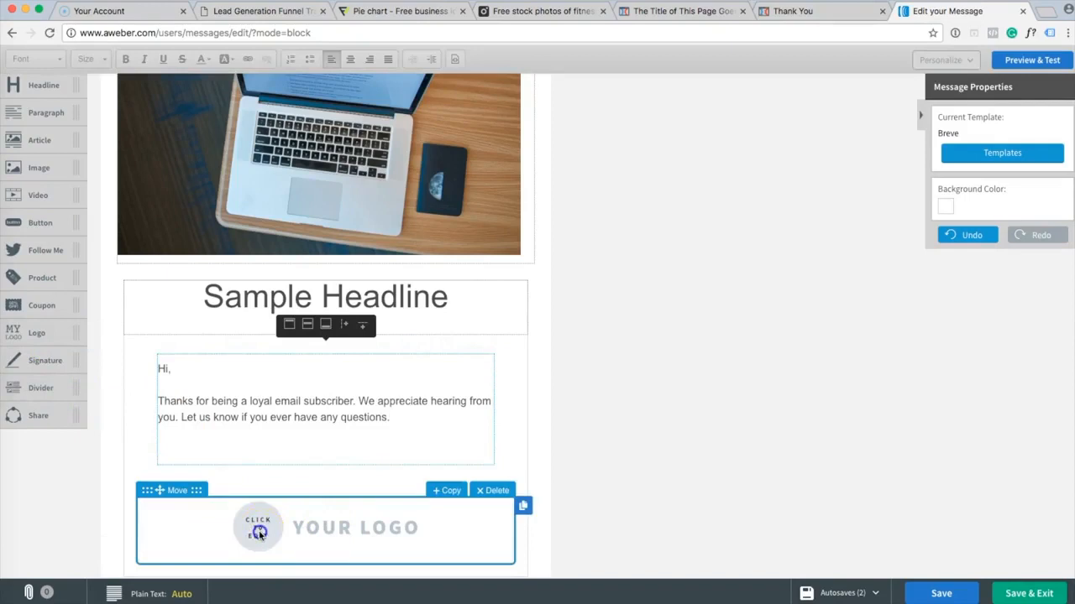
left_click(256, 531)
left_click(634, 243)
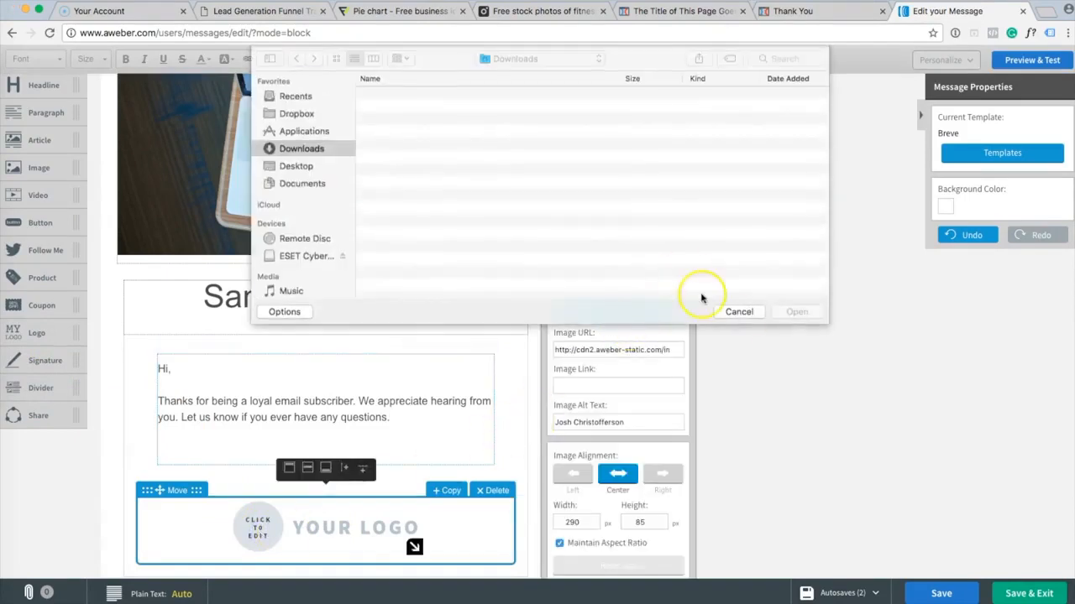
key("Escape")
left_click(652, 299)
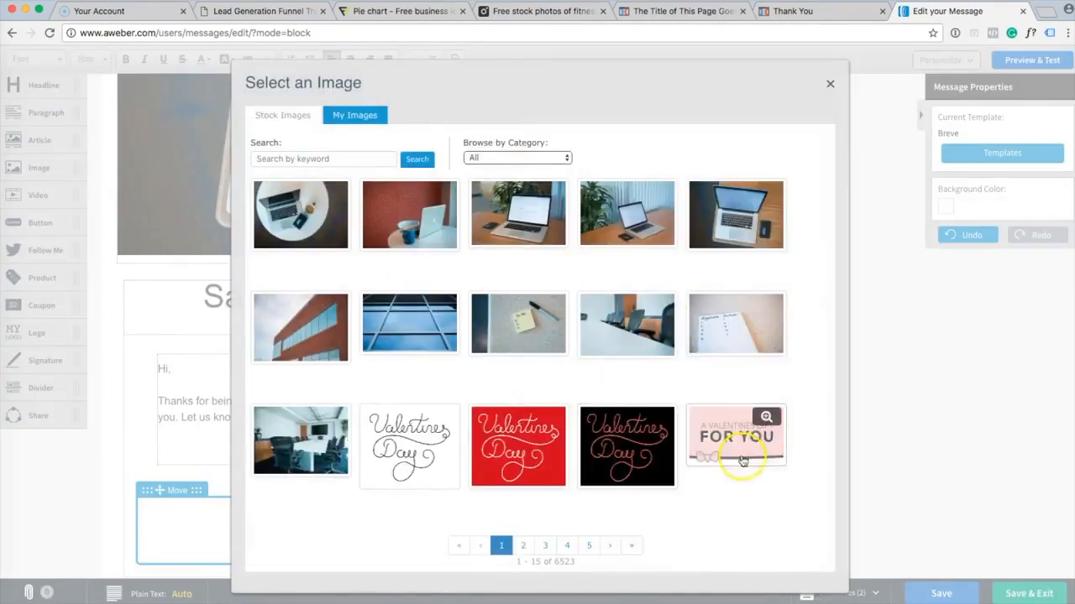
left_click(406, 439)
left_click(660, 443)
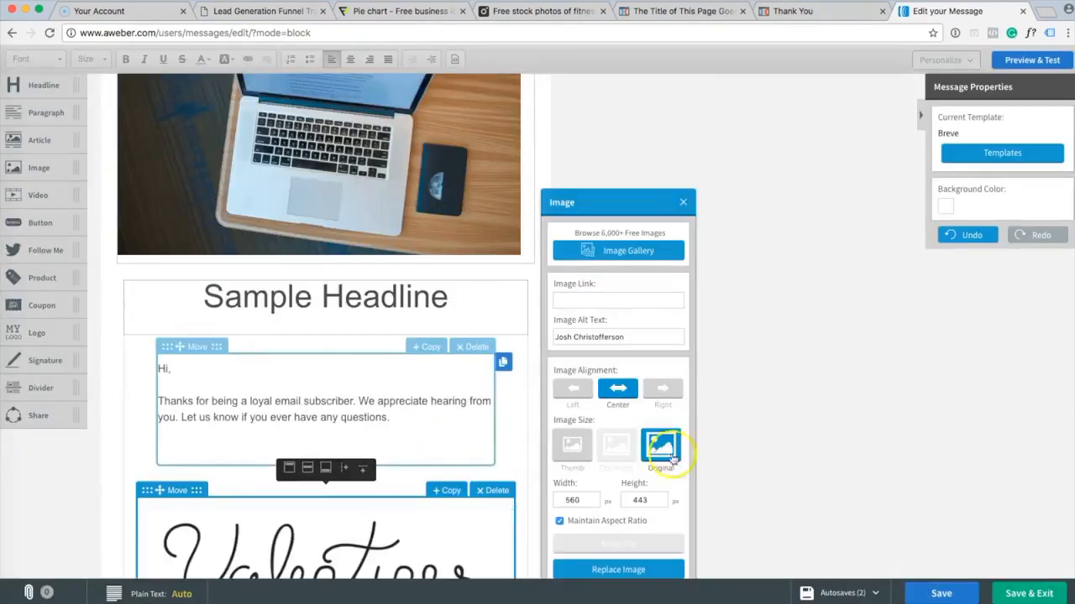
scroll(757, 440, "down", 3)
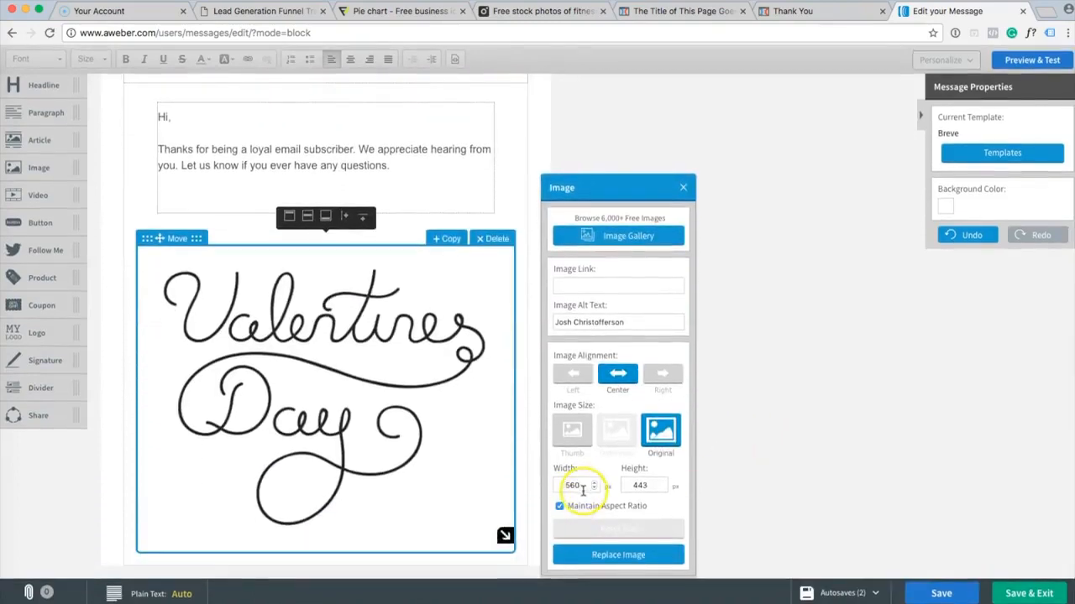
Set the Valentine's Day image width to 100 and save the message.
left_click(594, 490)
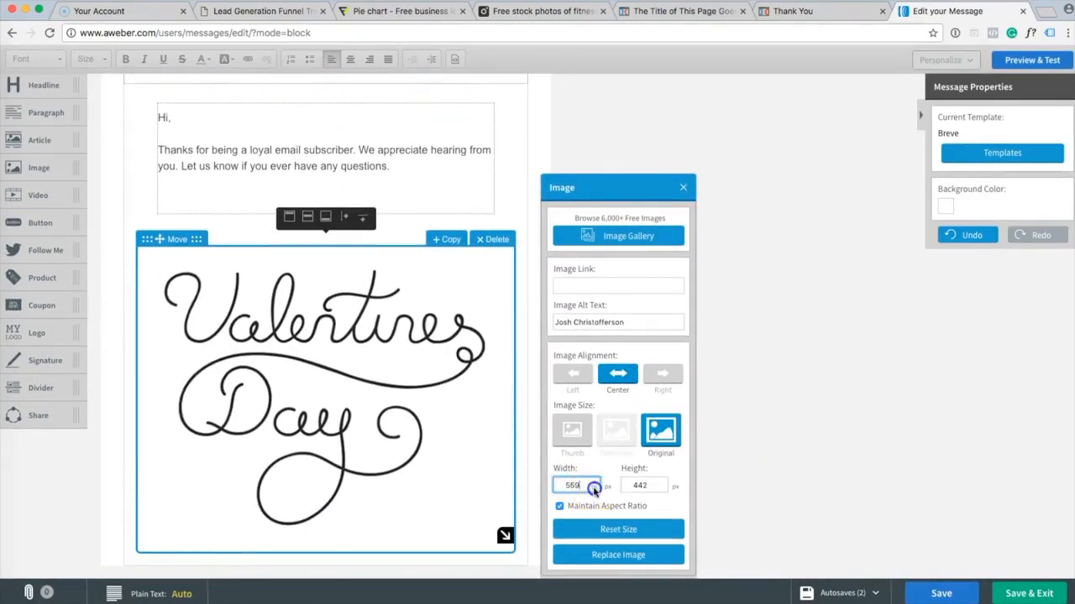
left_click(594, 491)
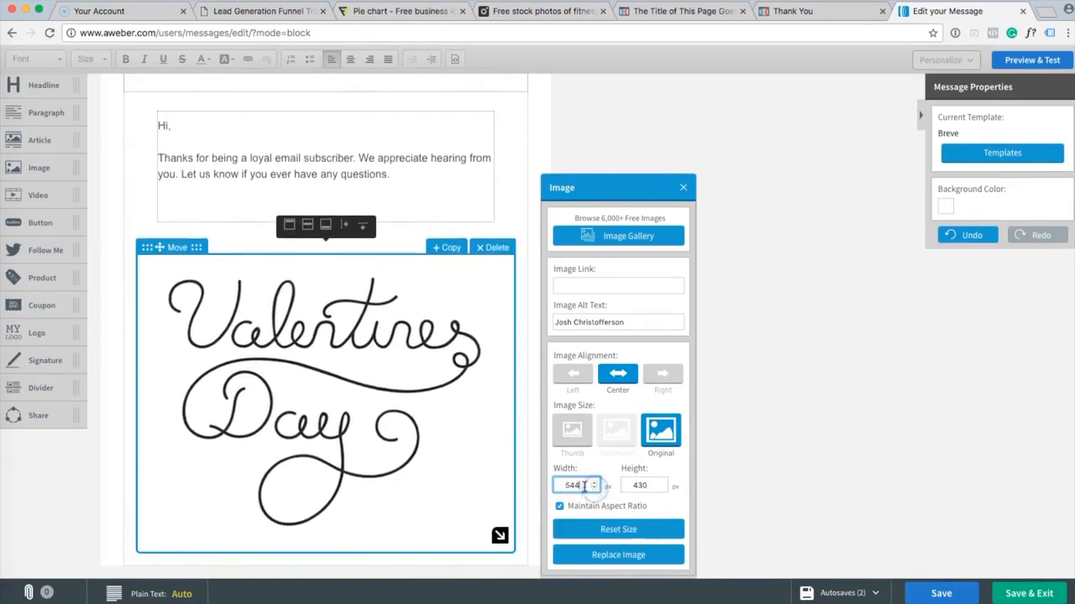
type("100")
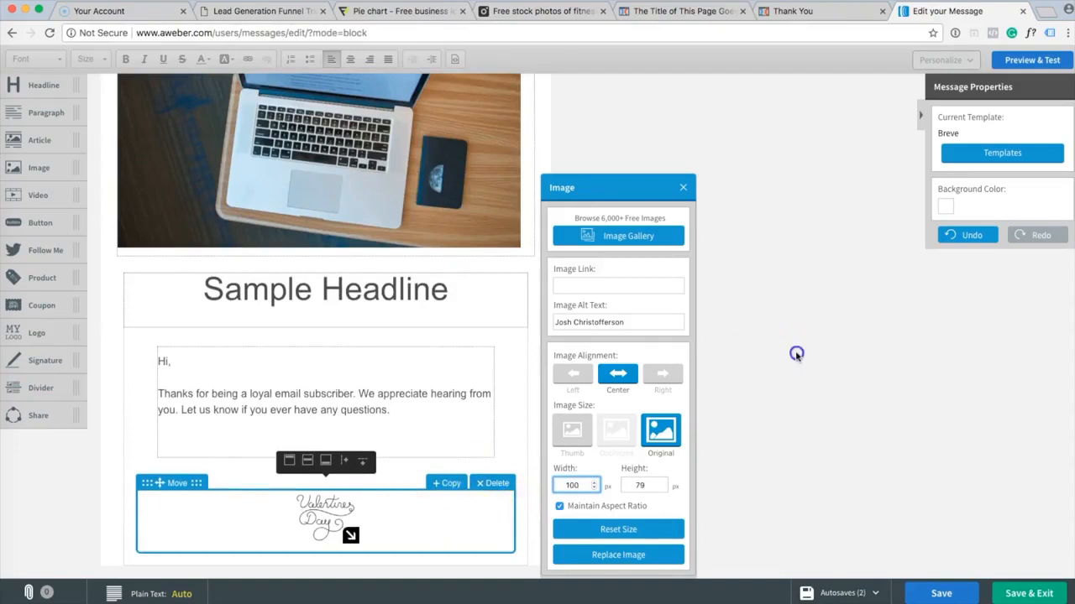
scroll(796, 357, "up", 3)
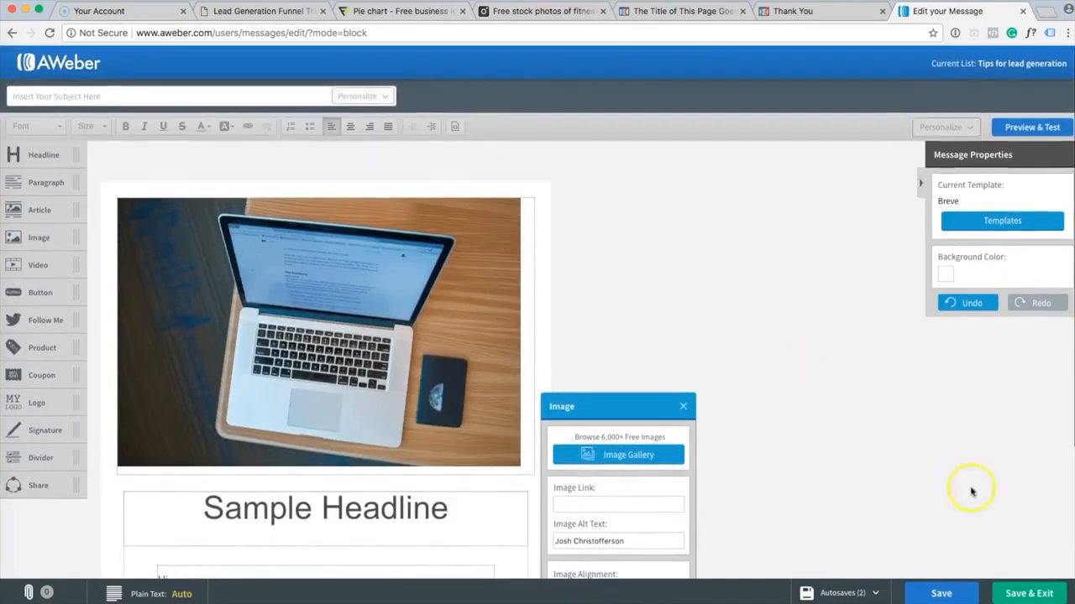
left_click(949, 594)
left_click(867, 495)
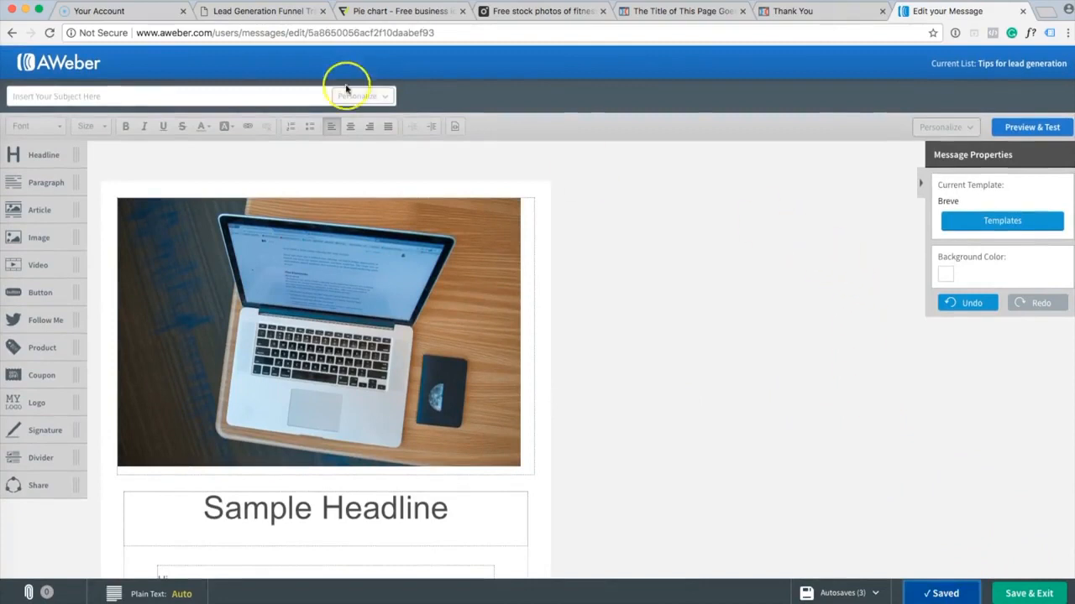
left_click(279, 94)
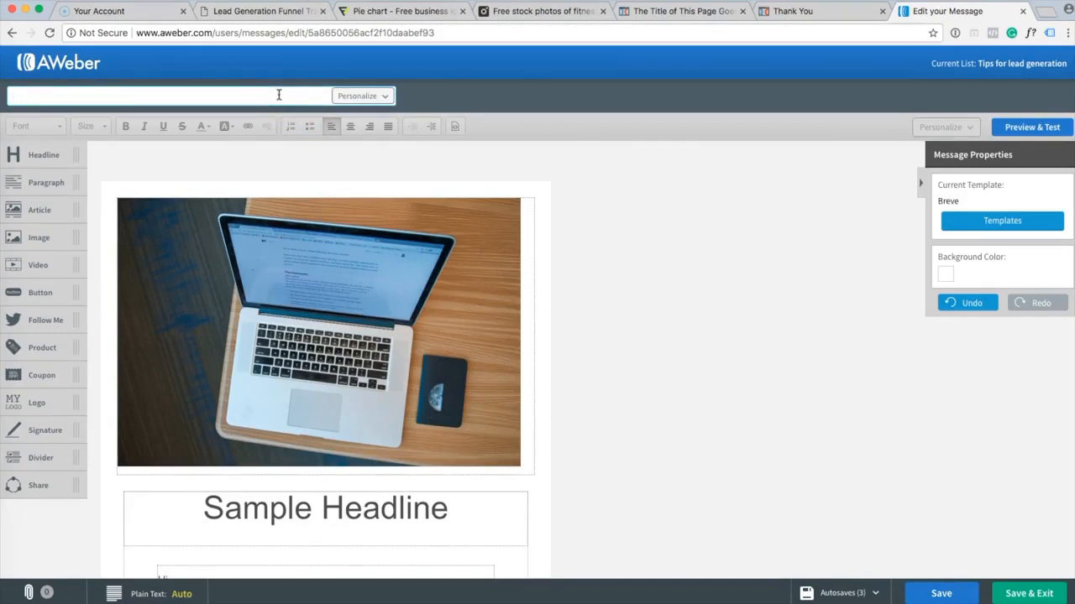
Scroll the Lead Generation Funnel PDF through Days 1–6 and back to item 8, Aweber integration.
left_click(244, 11)
scroll(440, 254, "down", 10)
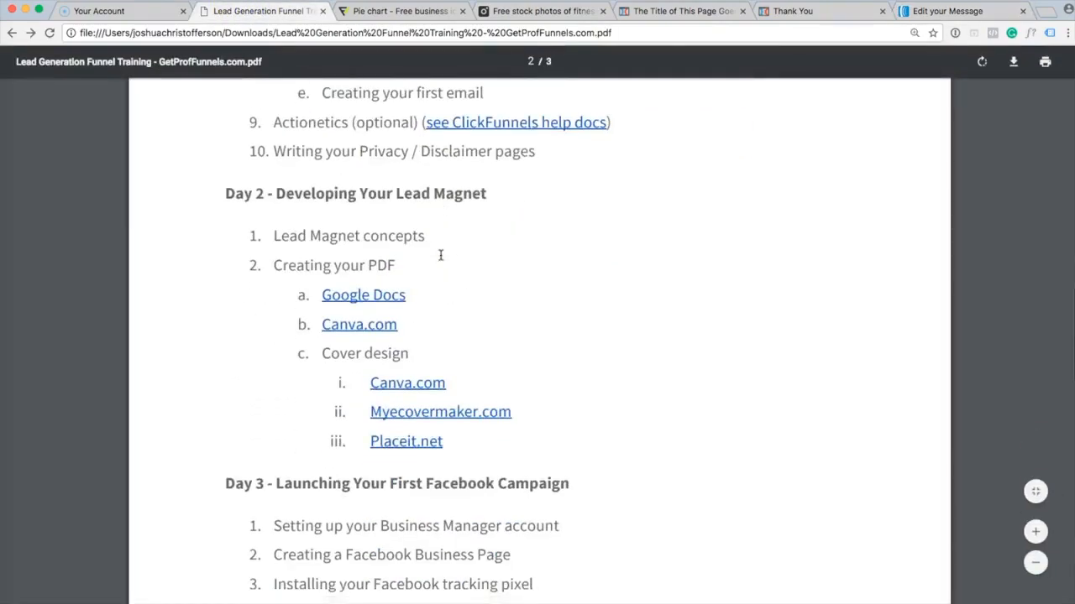
scroll(440, 255, "down", 15)
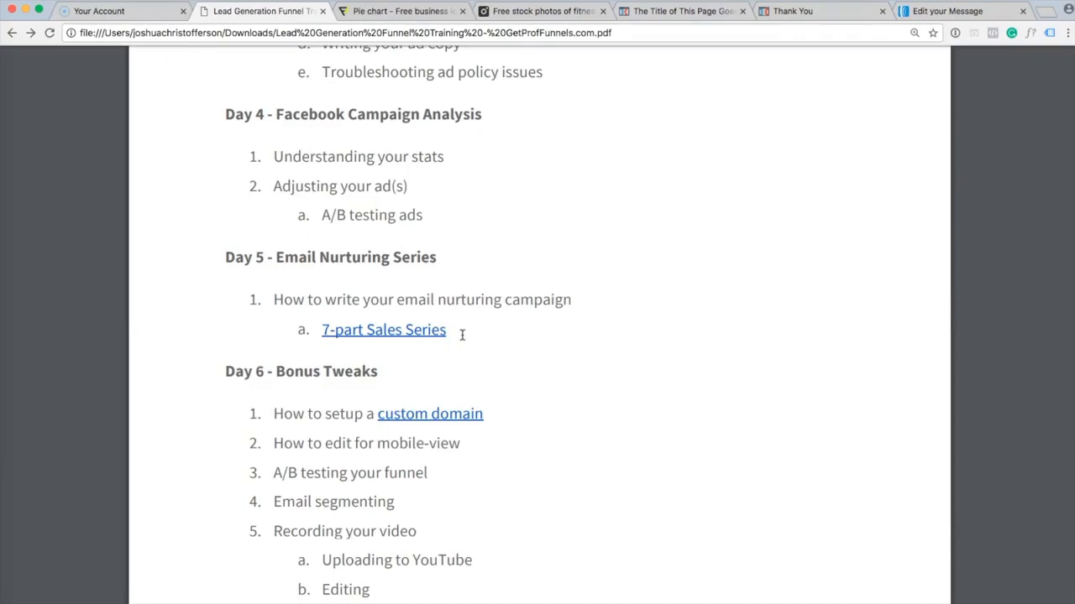
scroll(462, 335, "up", 8)
scroll(462, 335, "up", 10)
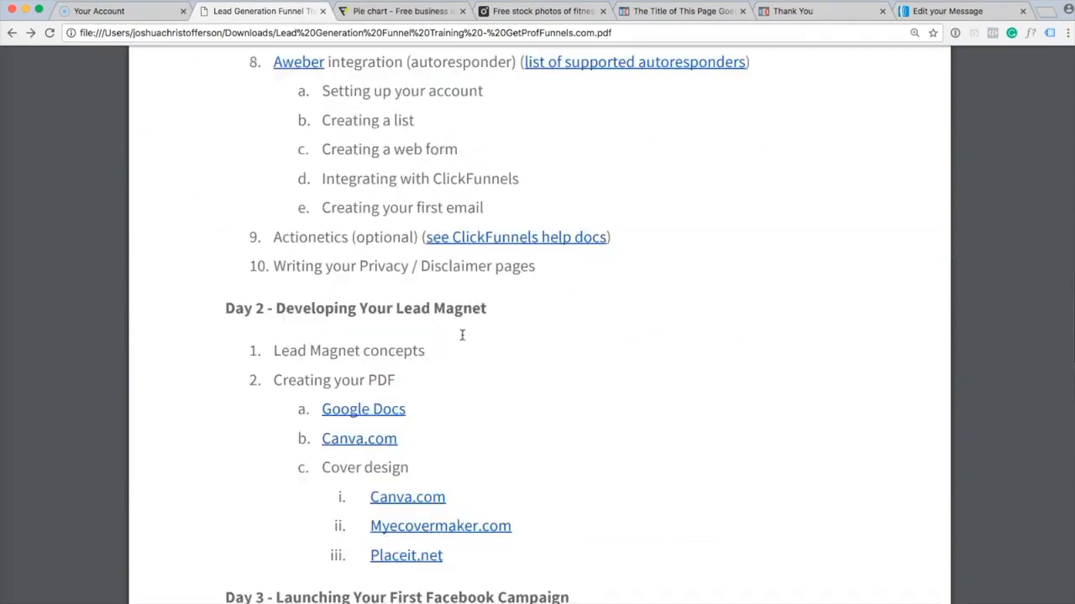
scroll(462, 335, "up", 4)
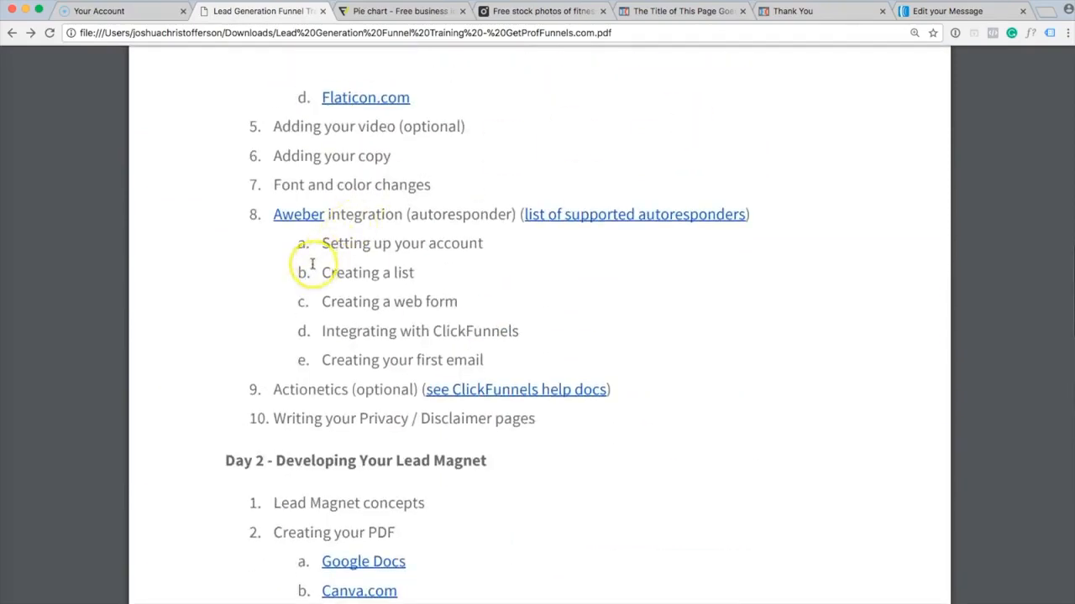
left_click(924, 12)
Set the subject to "Subject line" and send a test copy from Preview & Test.
left_click(251, 92)
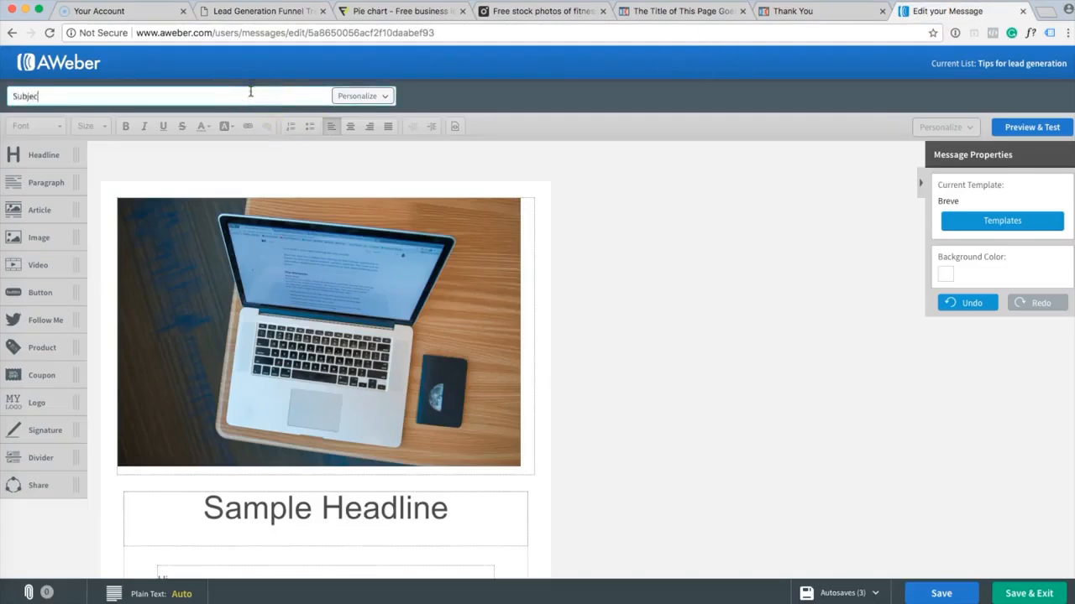
left_click(728, 215)
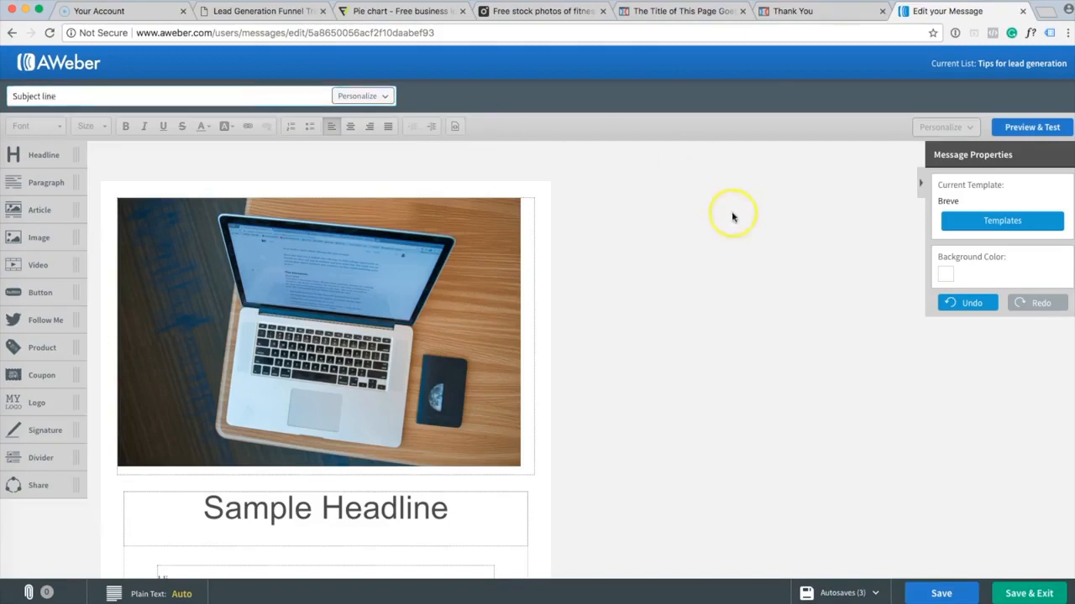
left_click(1032, 127)
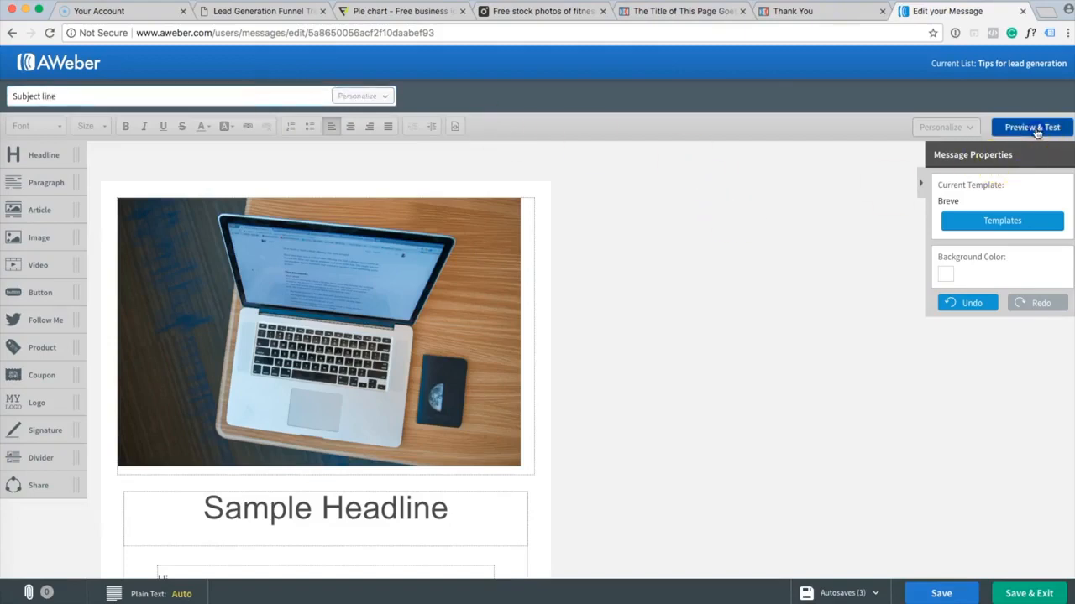
left_click(145, 180)
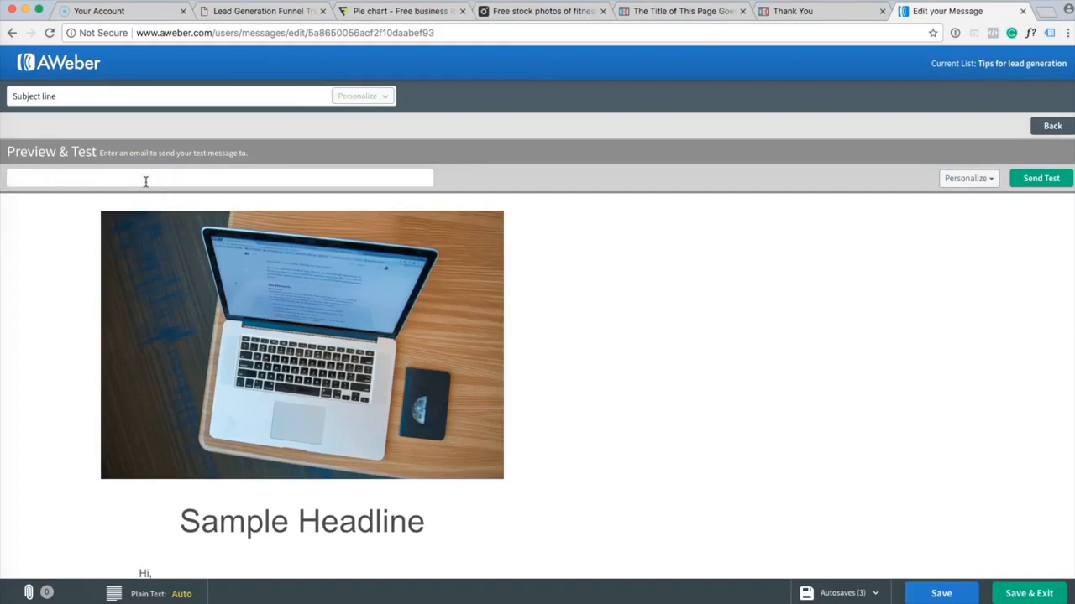
left_click(1039, 179)
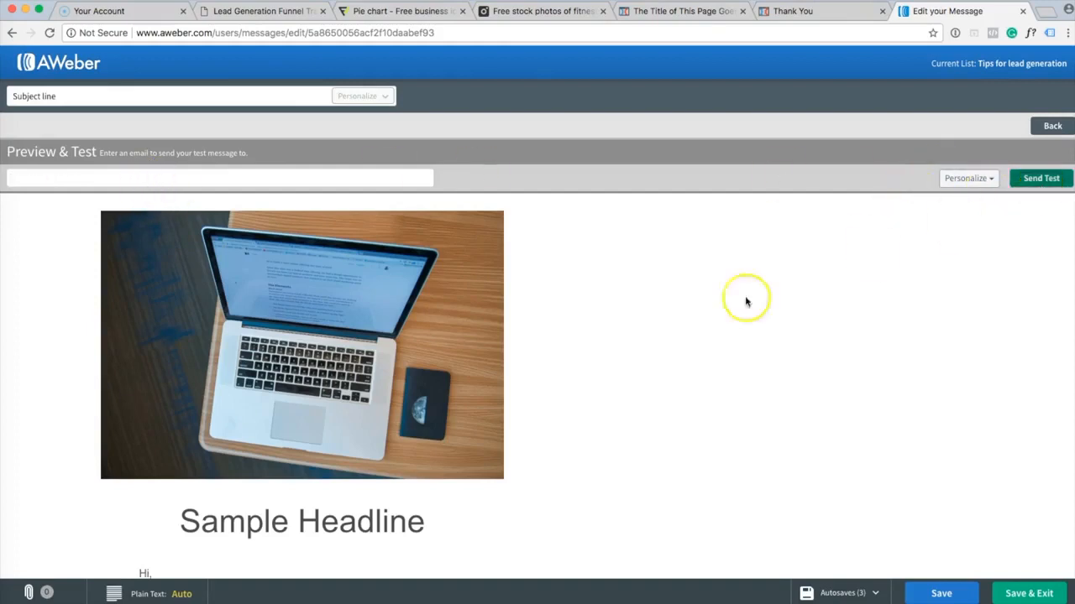
Review the previewed email, including the Valentine's Day graphic and footer, then go back to editing.
scroll(705, 307, "down", 5)
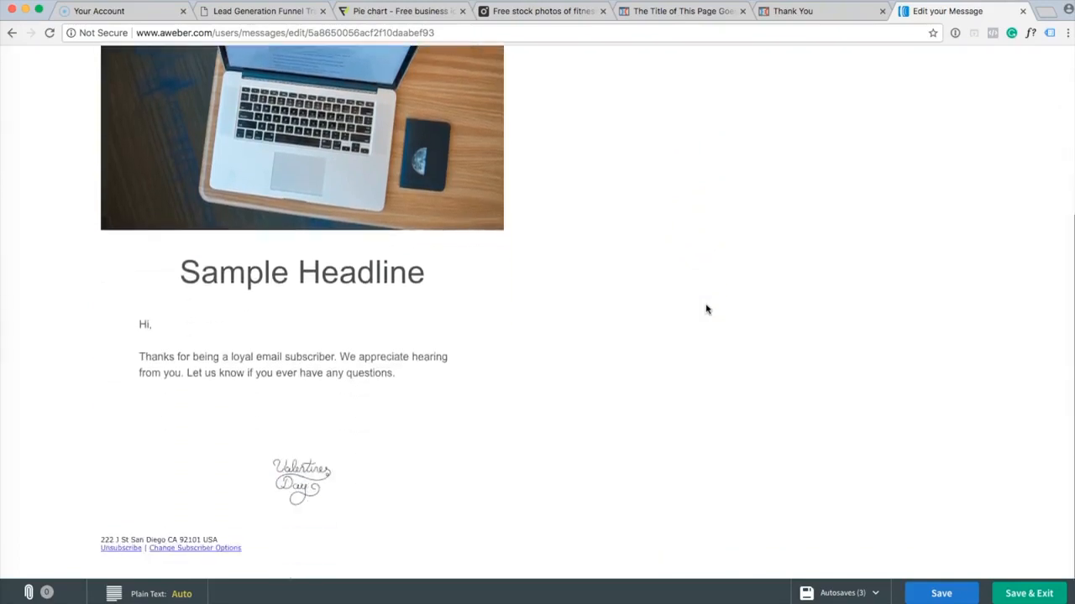
scroll(604, 254, "up", 5)
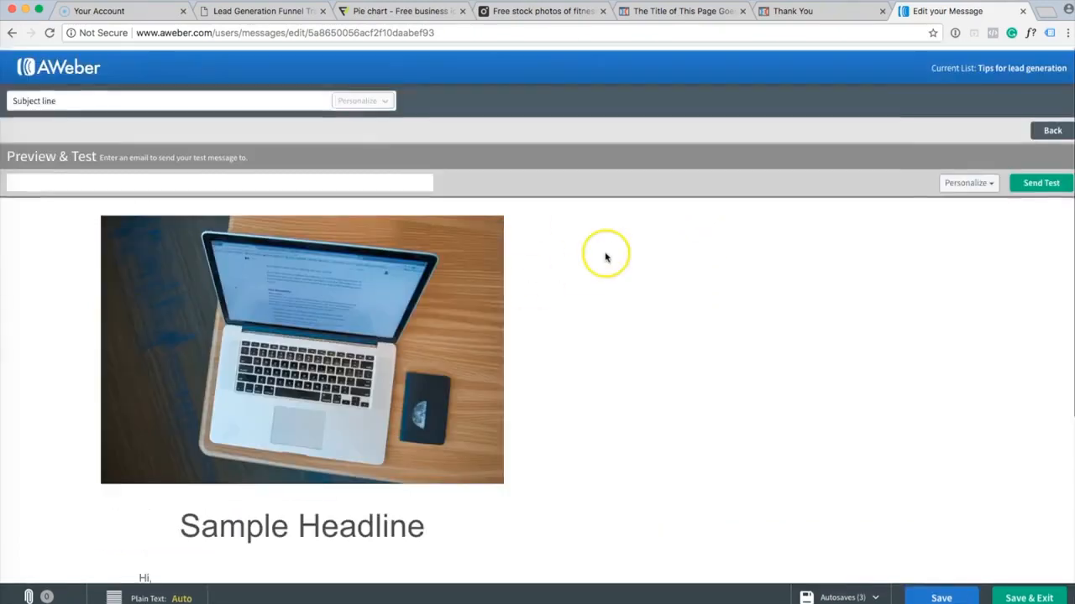
scroll(598, 311, "down", 5)
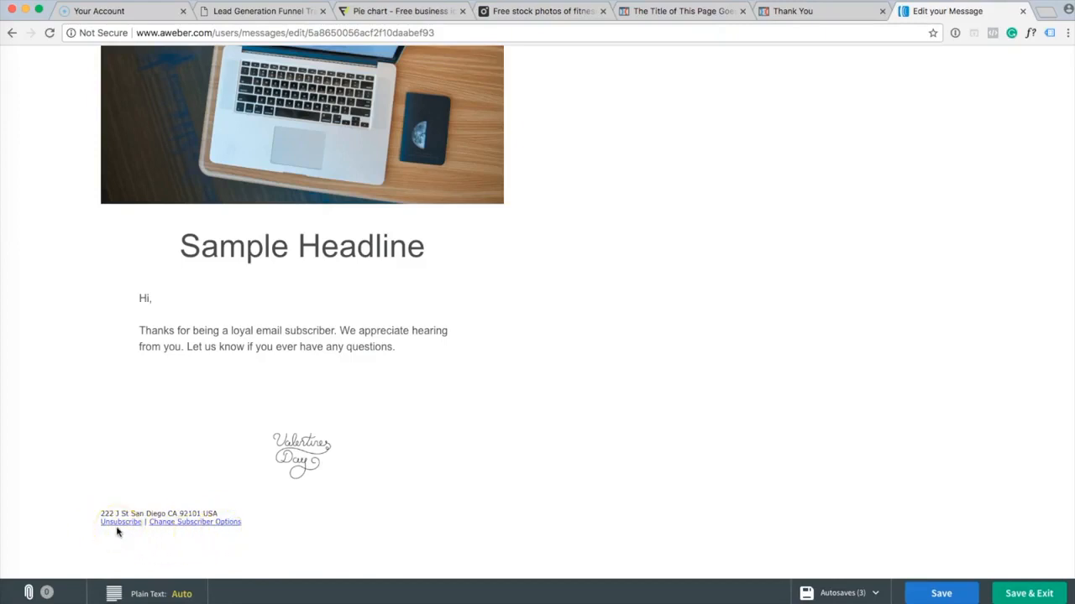
left_click(86, 504)
left_click_drag(85, 504, 238, 532)
left_click(239, 538)
scroll(375, 493, "up", 5)
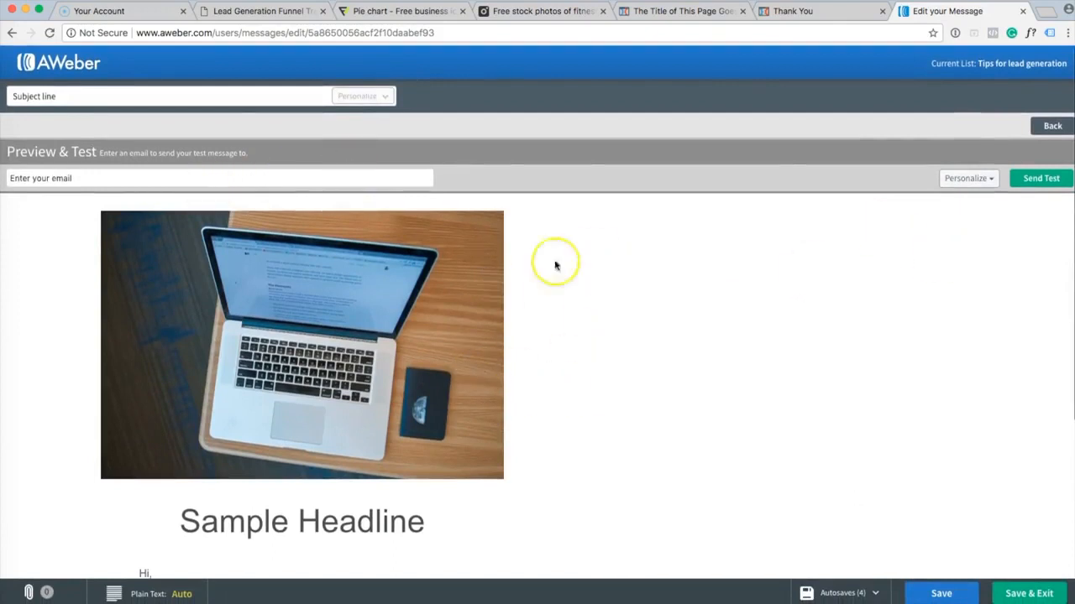
scroll(570, 316, "down", 2)
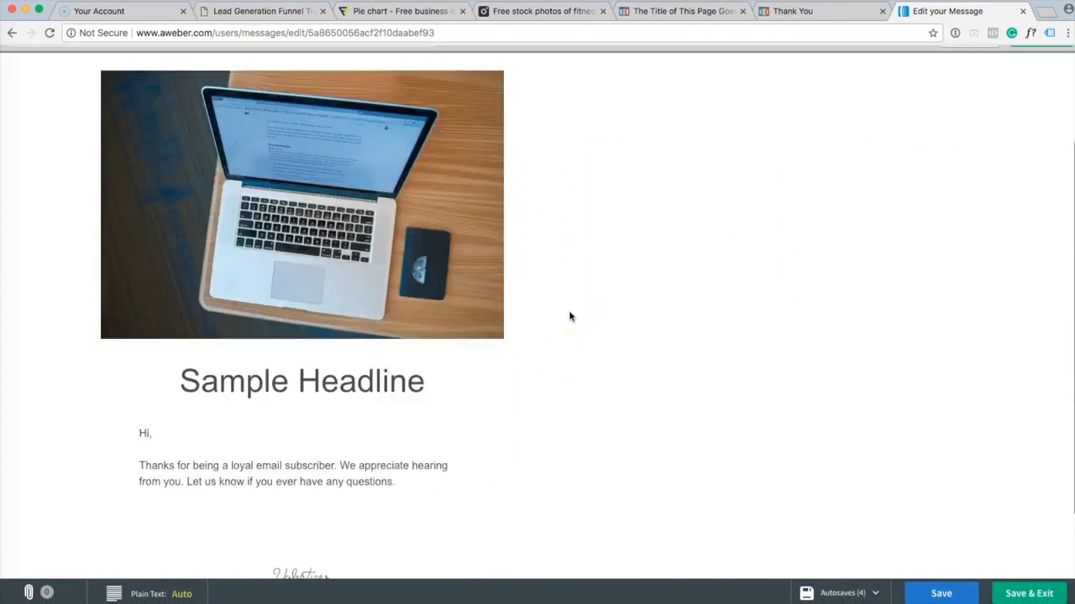
scroll(569, 316, "up", 2)
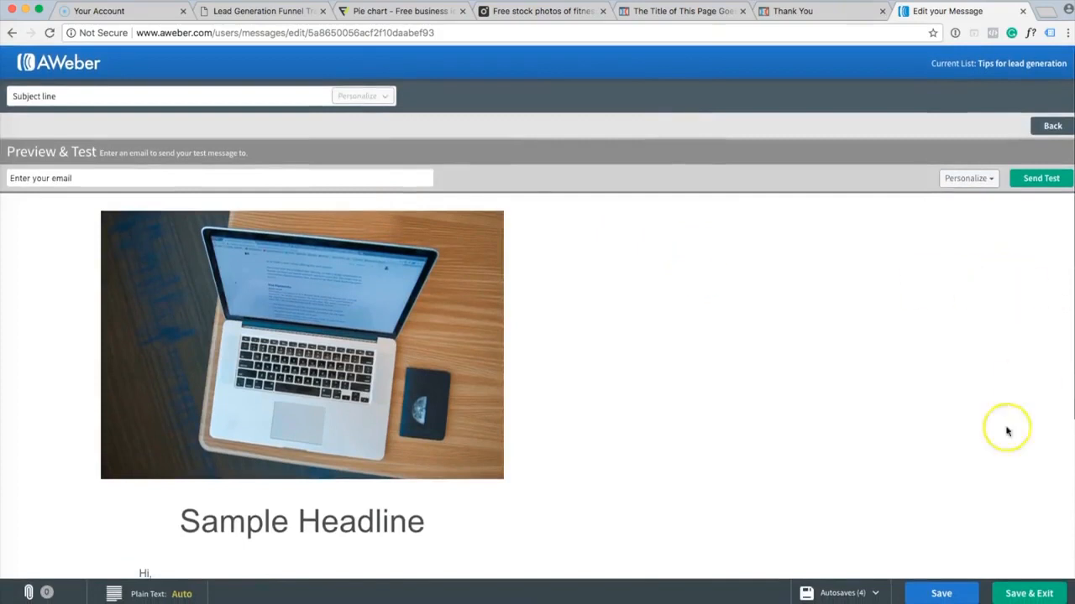
left_click(1053, 126)
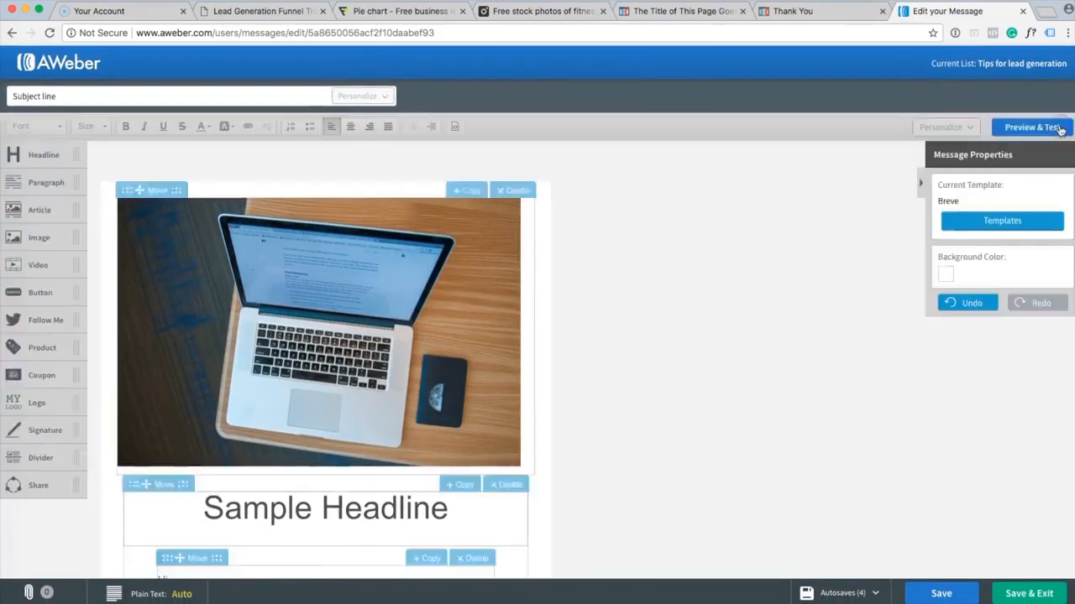
scroll(780, 293, "down", 1)
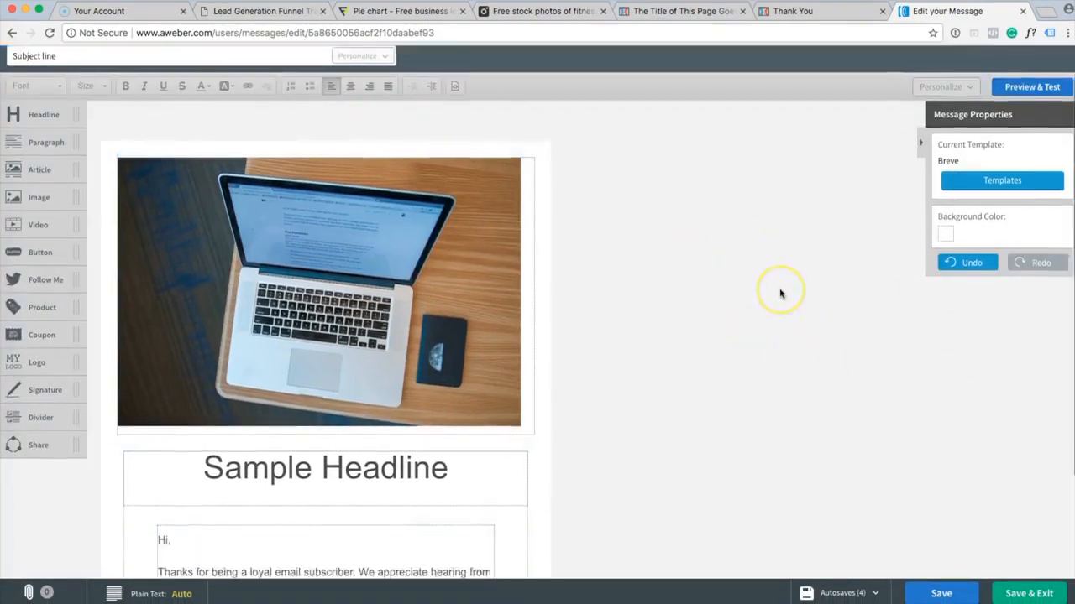
scroll(780, 293, "down", 3)
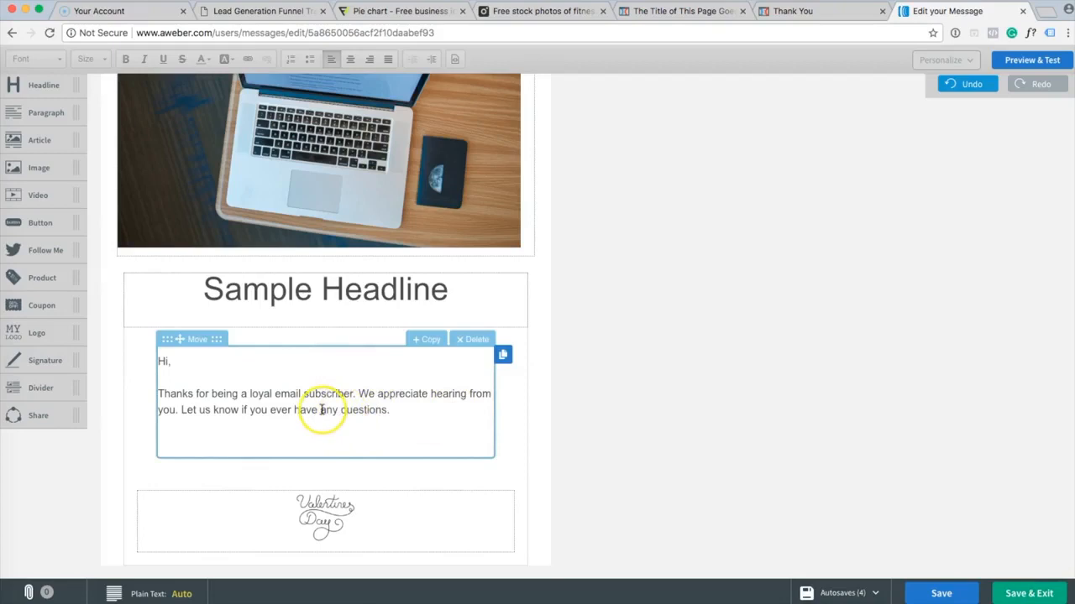
left_click(392, 410)
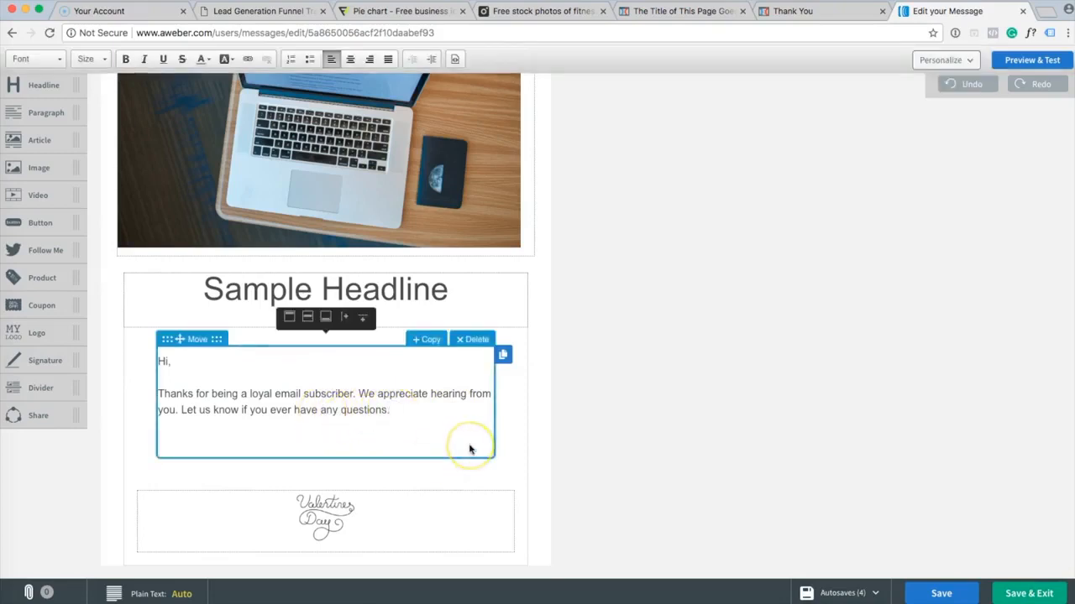
key("Return")
type("Check out my video here.")
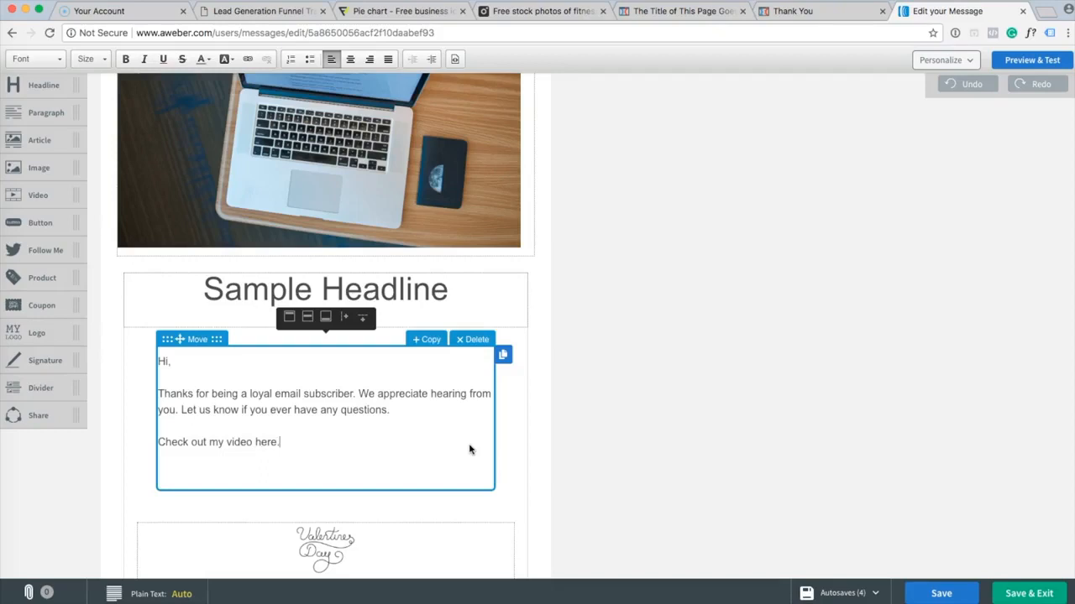
left_click(293, 461)
left_click_drag(299, 443, 158, 446)
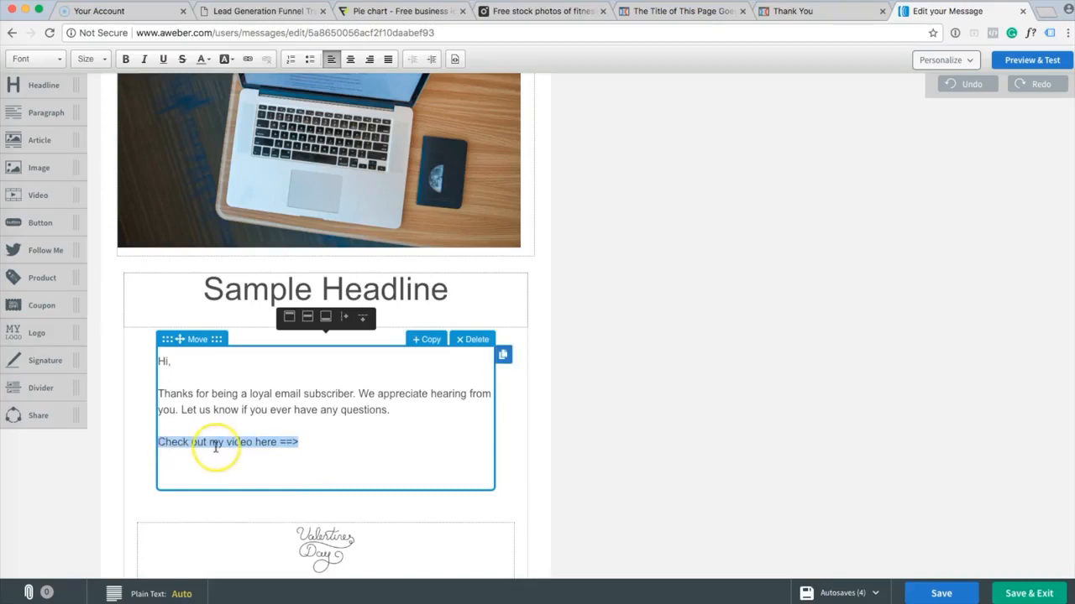
left_click(247, 59)
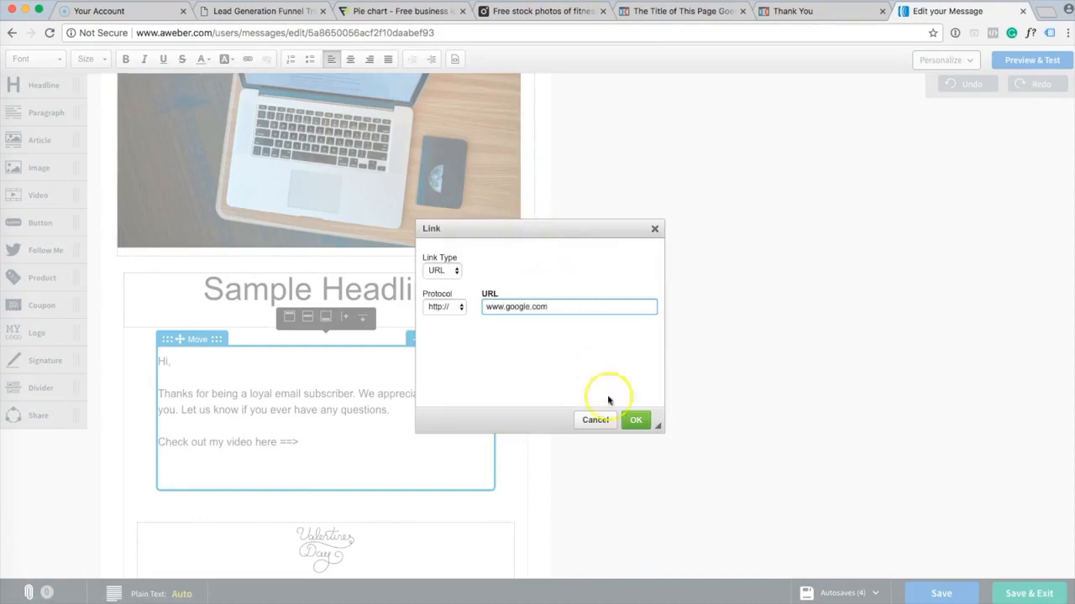
left_click(635, 420)
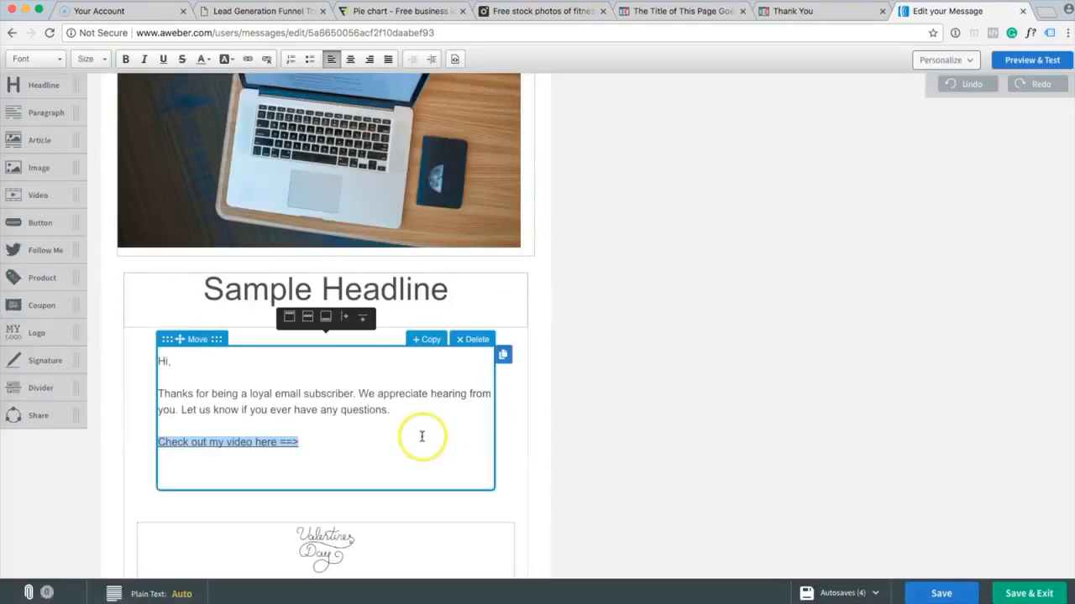
left_click(423, 438)
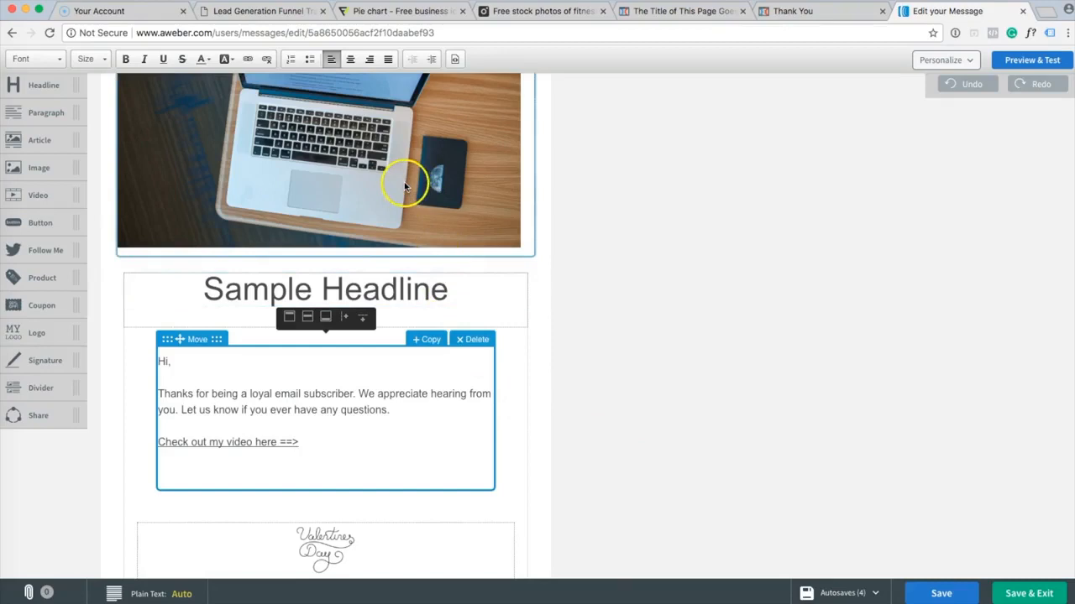
left_click(744, 286)
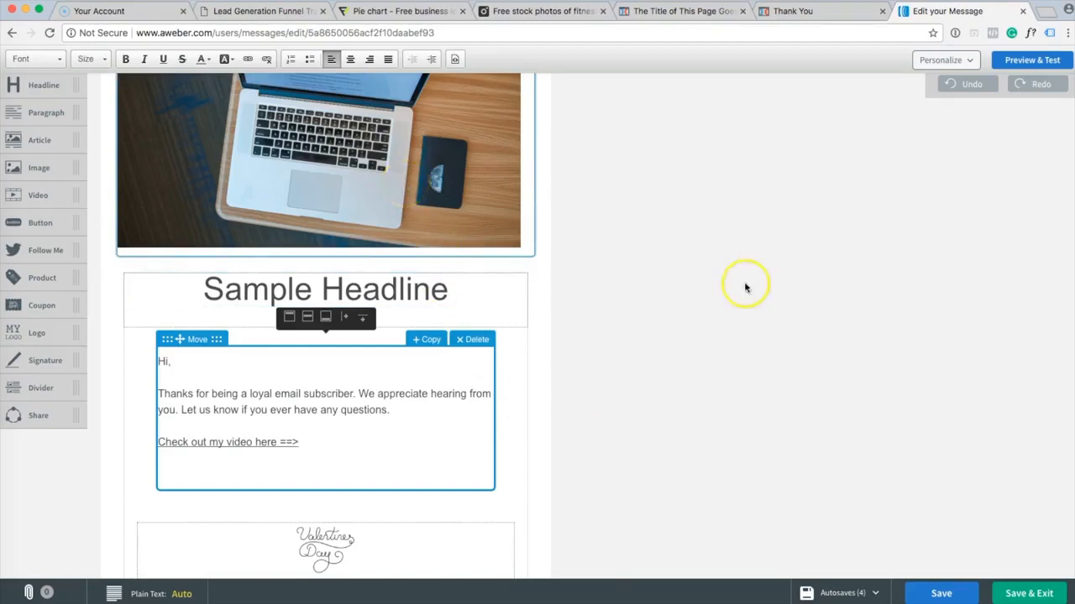
left_click(695, 282)
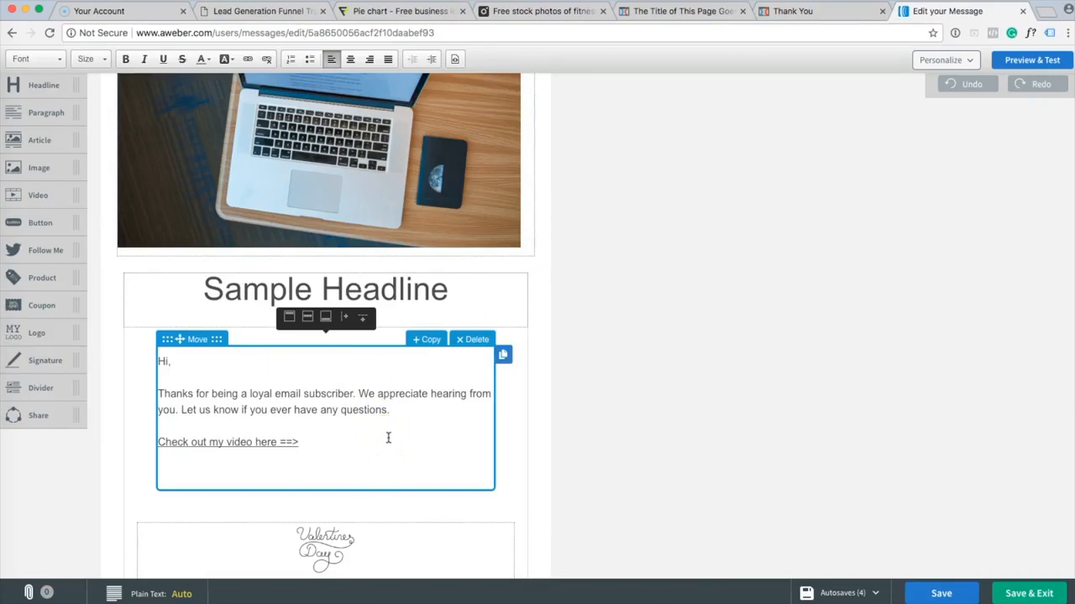
Check the ClickFunnels optin and thank-you page tabs, then return to AWeber's Edit your Message tab.
left_click(678, 14)
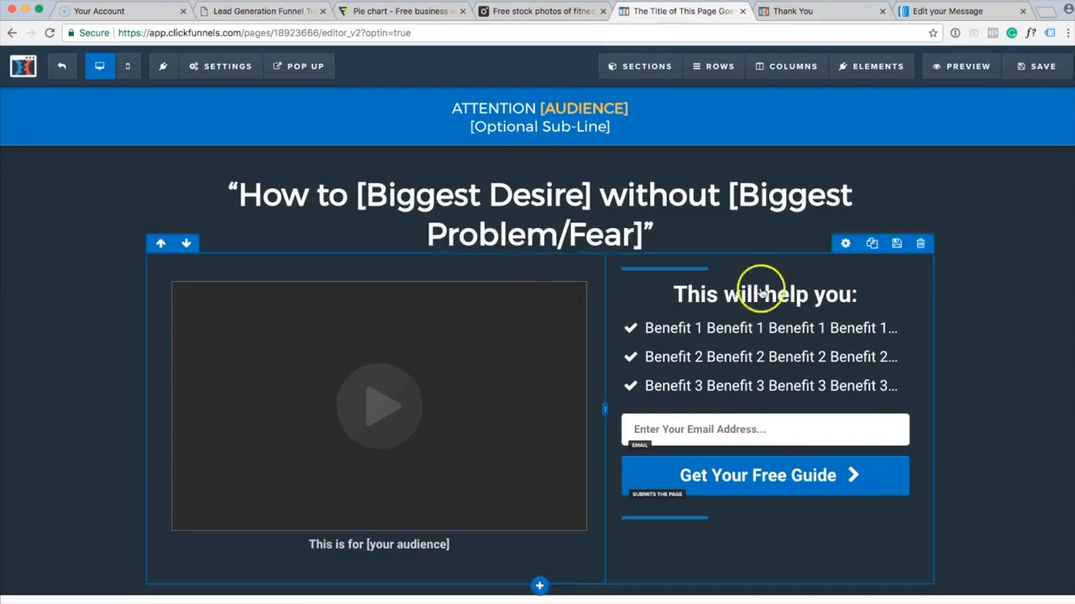
left_click(837, 10)
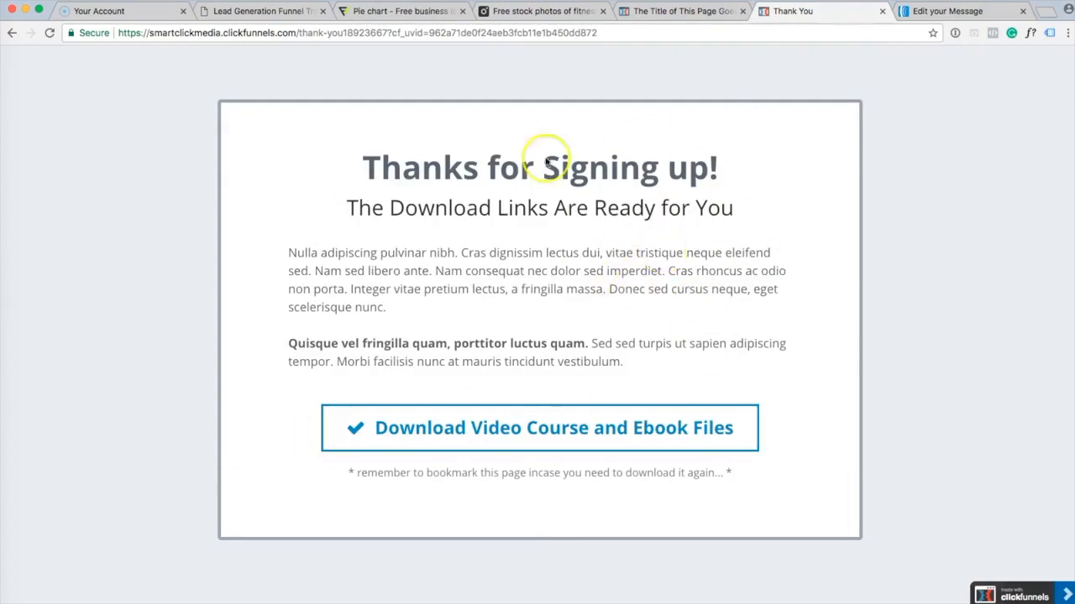
left_click(980, 11)
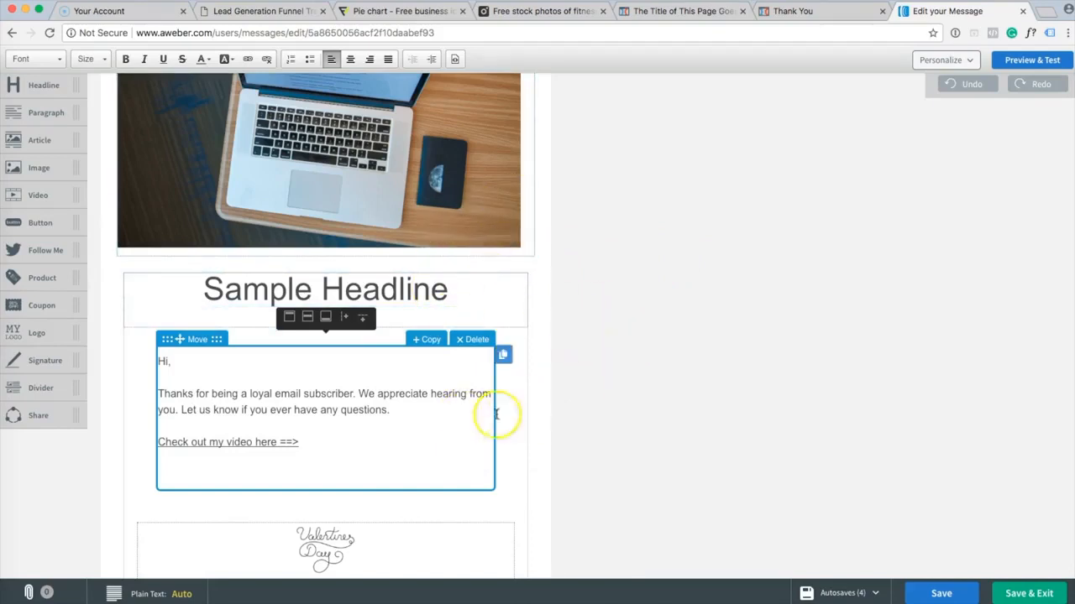
Save & Exit, then add the "Subject line" draft to the Follow Up Series as message 1.
left_click(1025, 591)
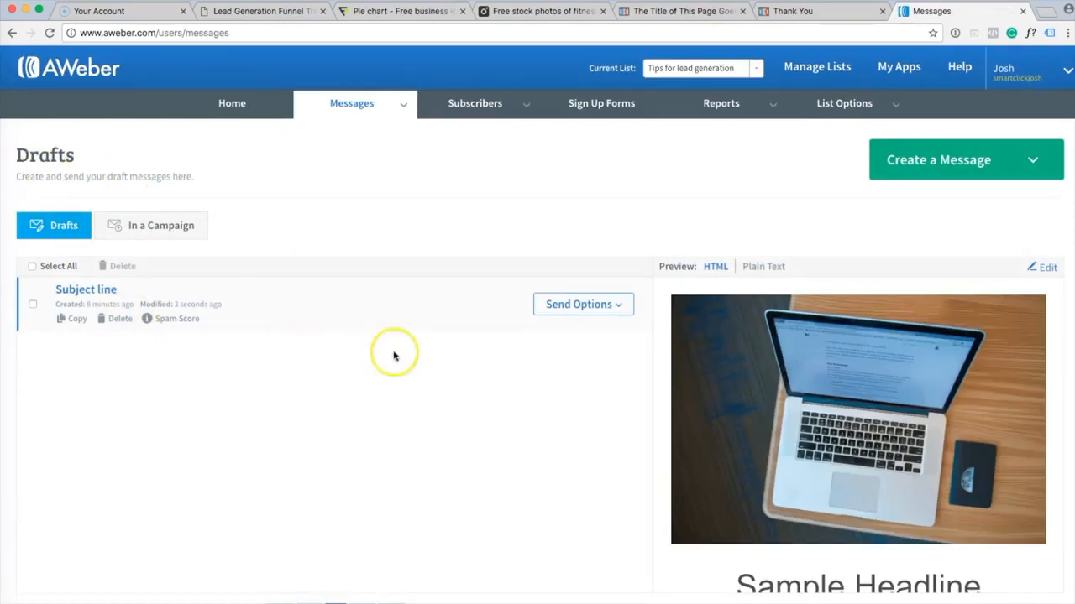
left_click(622, 310)
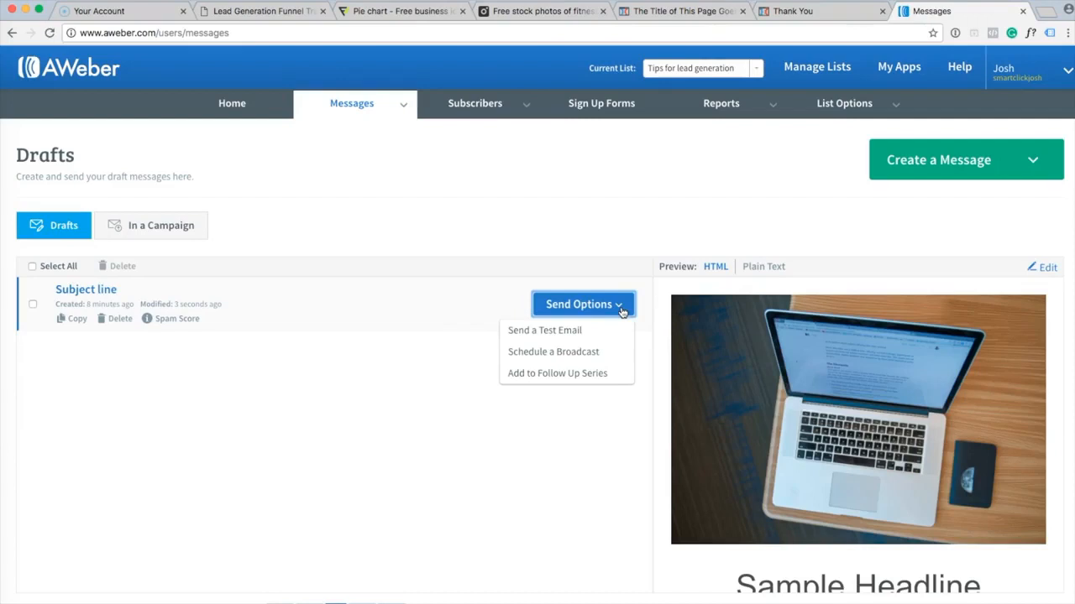
left_click(606, 330)
left_click(615, 378)
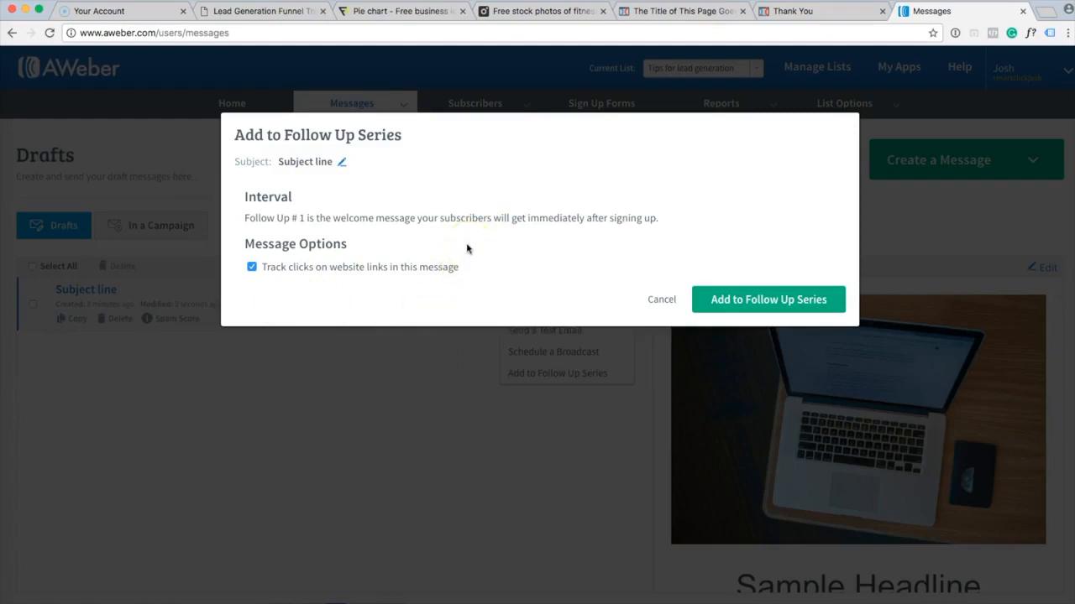
left_click(813, 307)
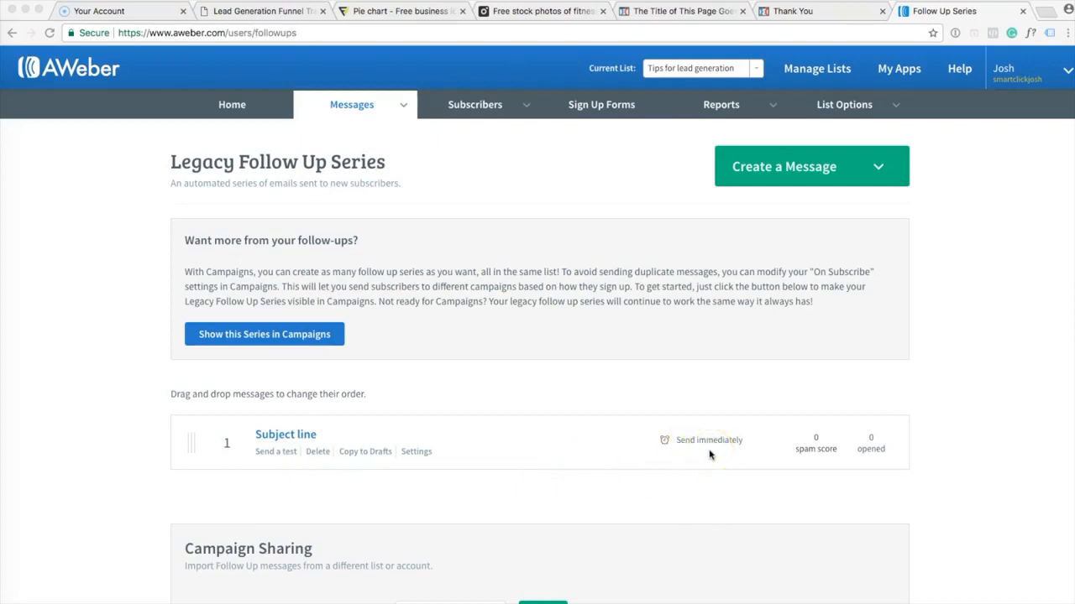
Open List Settings for the Tips for lead generation list and dismiss the confirmation-message notice.
left_click(848, 378)
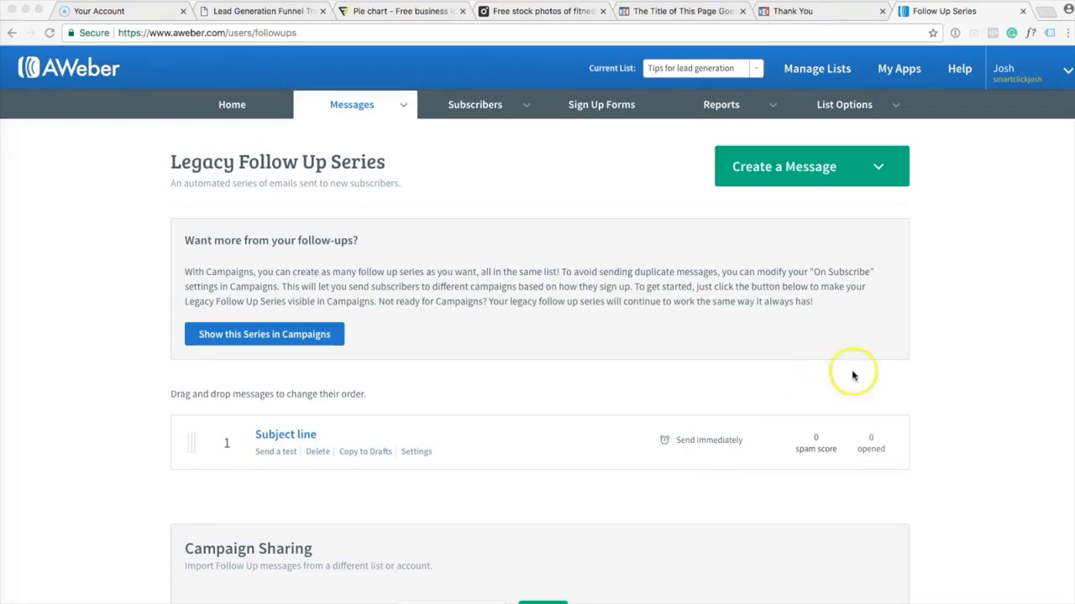
left_click(951, 270)
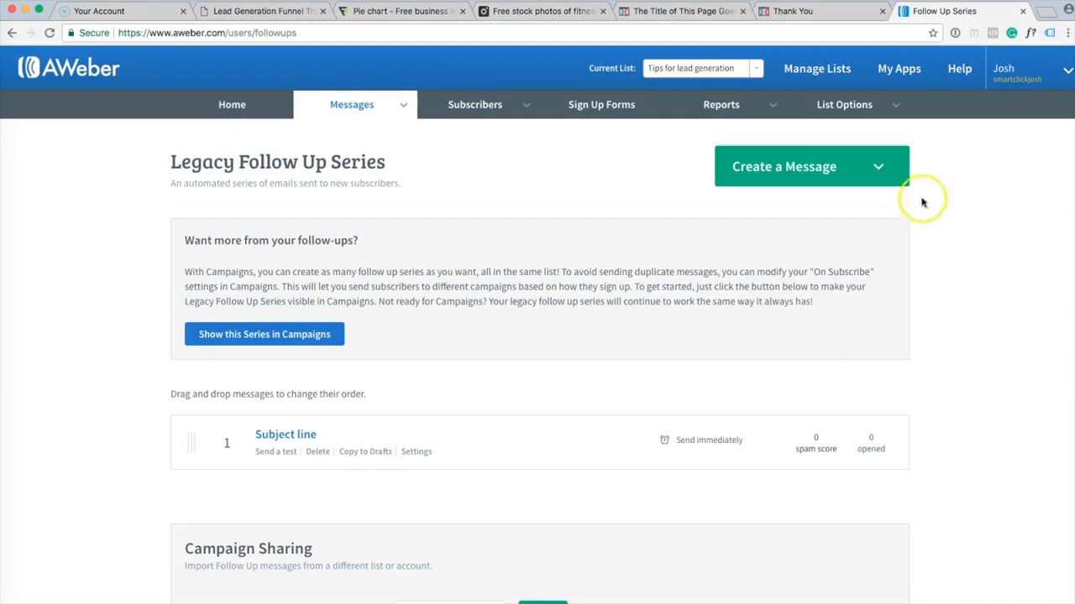
left_click(895, 106)
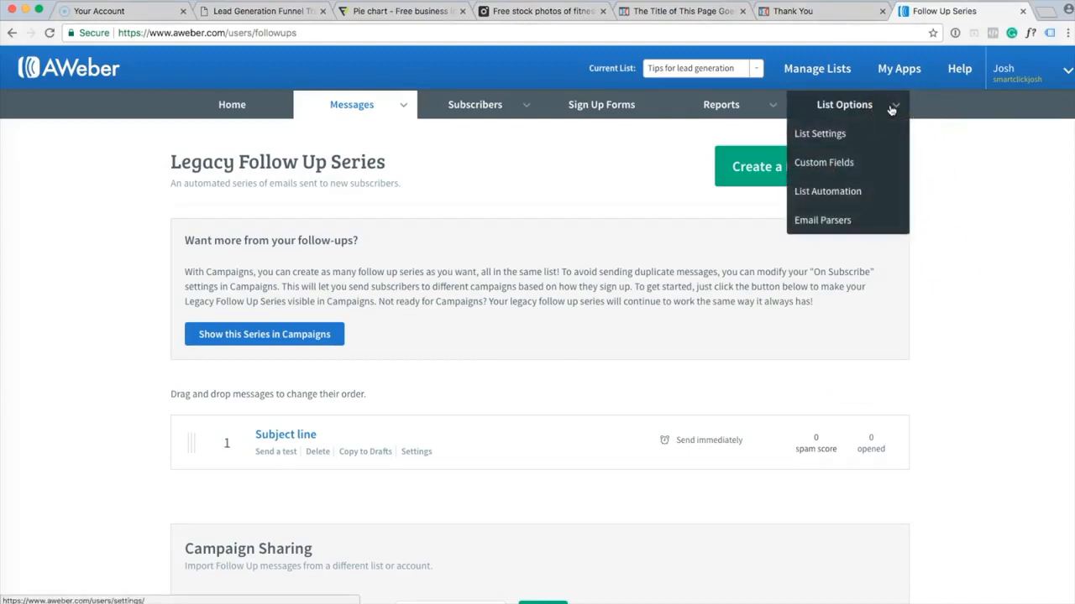
left_click(878, 136)
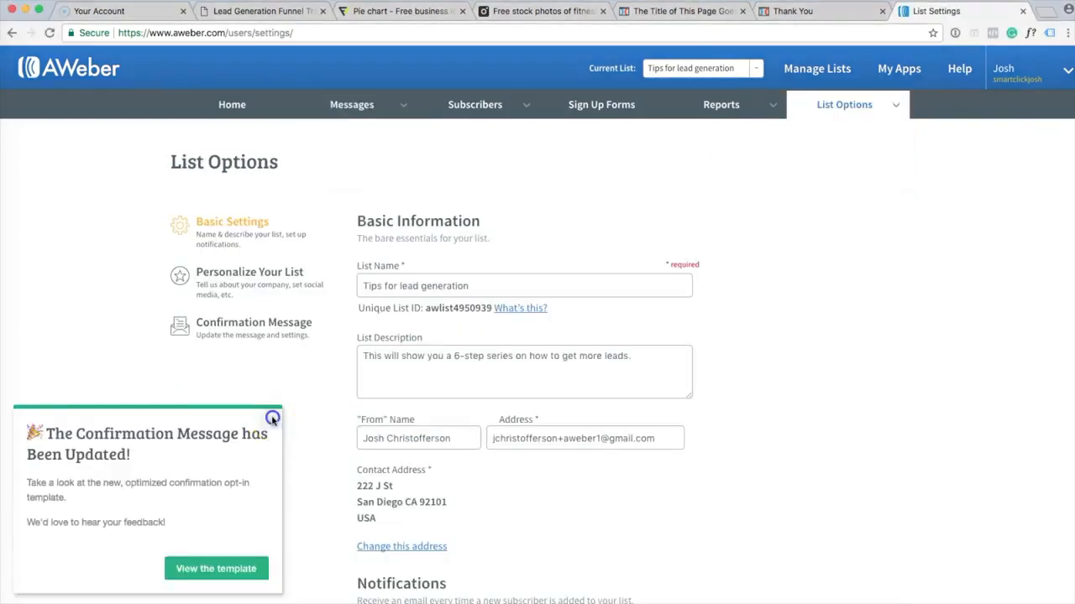
left_click(270, 422)
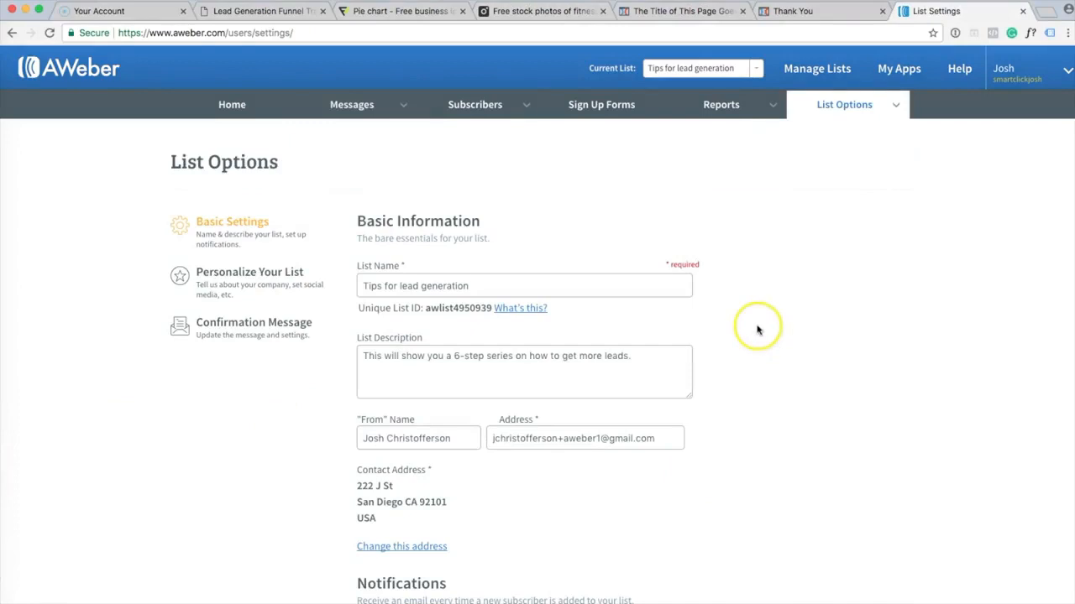
scroll(756, 324, "down", 1)
left_click(592, 269)
scroll(751, 342, "down", 2)
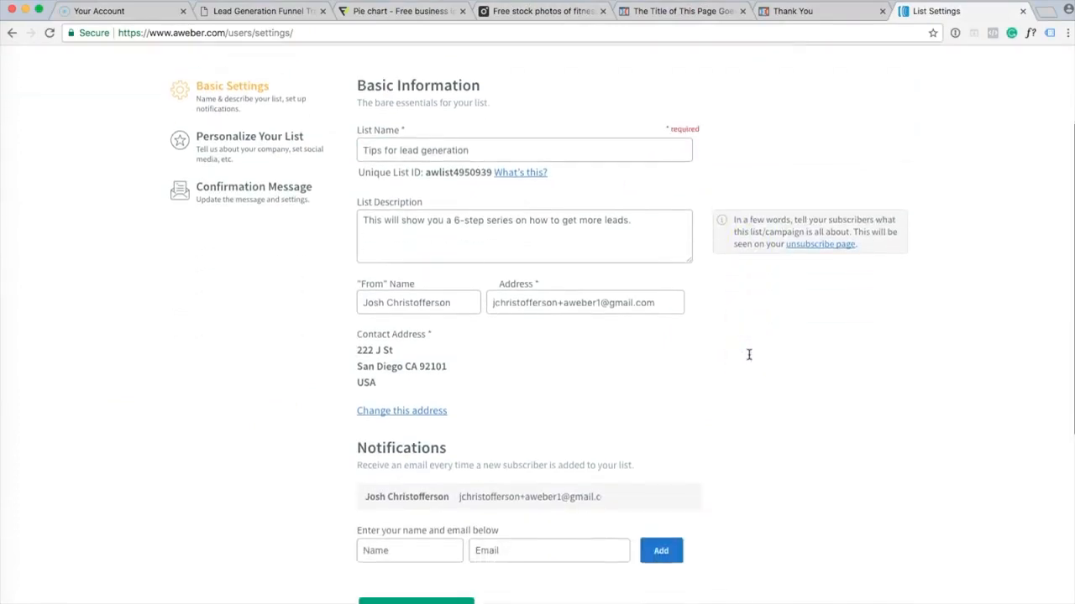
scroll(749, 354, "down", 4)
scroll(749, 354, "up", 6)
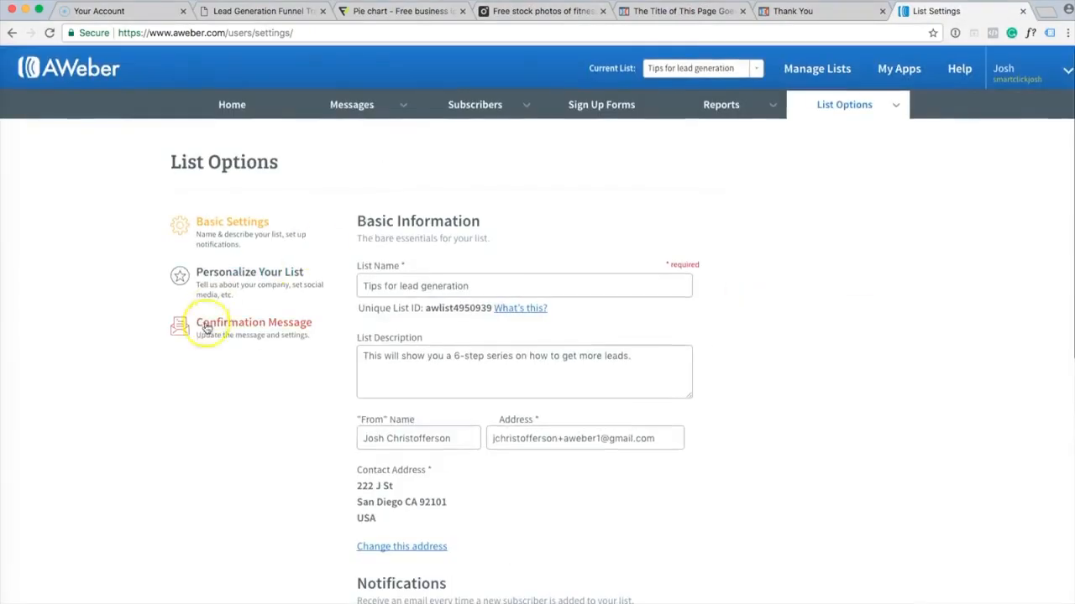
Turn off confirmation emails for sign-up forms and subscriber imports, then save the settings.
left_click(290, 333)
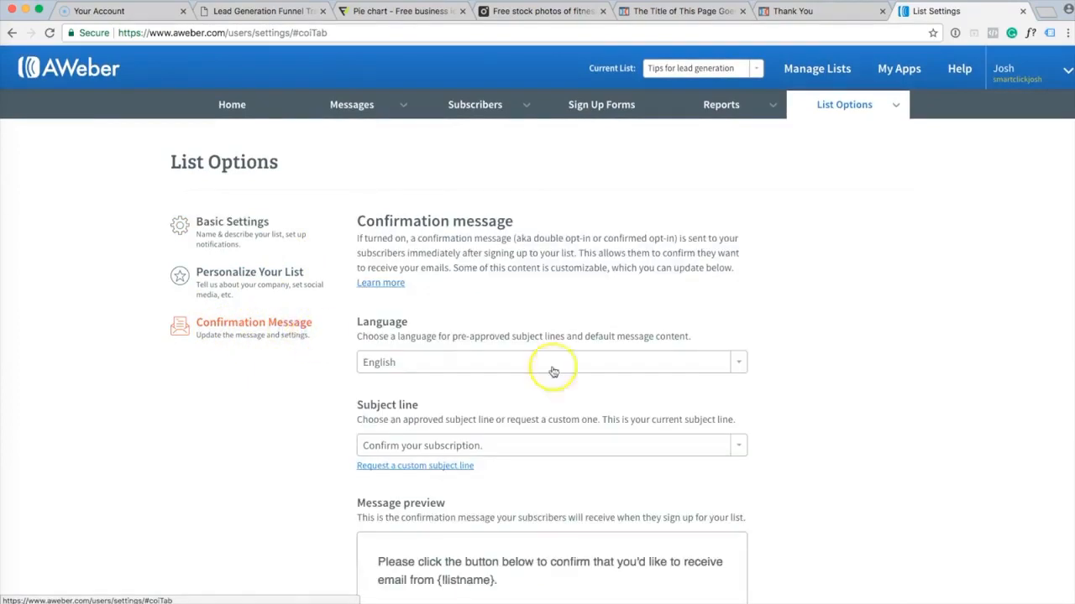
scroll(747, 350, "down", 1)
scroll(747, 350, "down", 8)
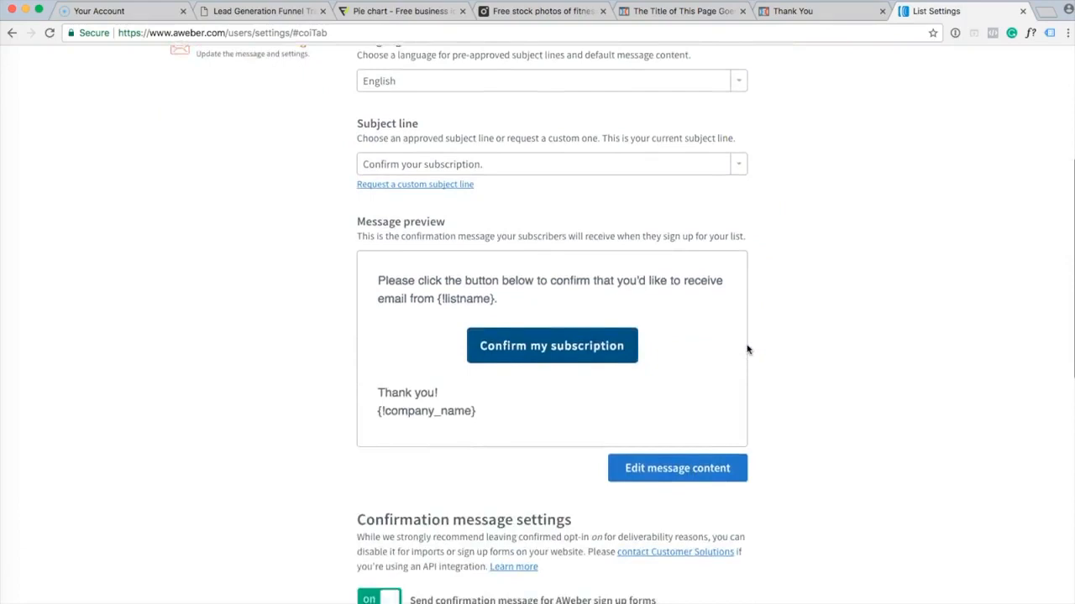
scroll(748, 350, "down", 1)
left_click(413, 323)
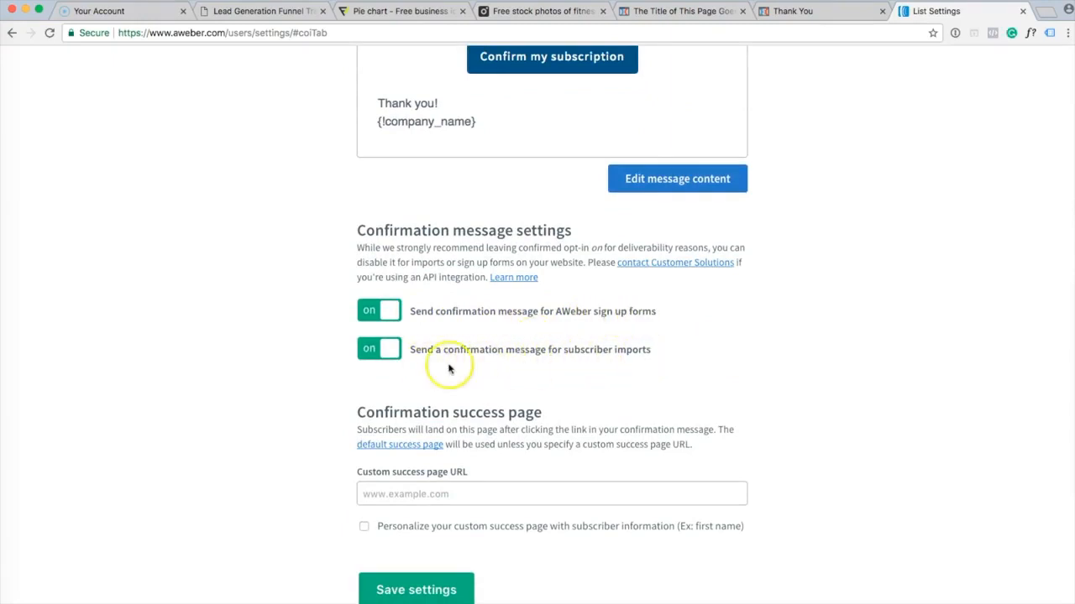
left_click(386, 315)
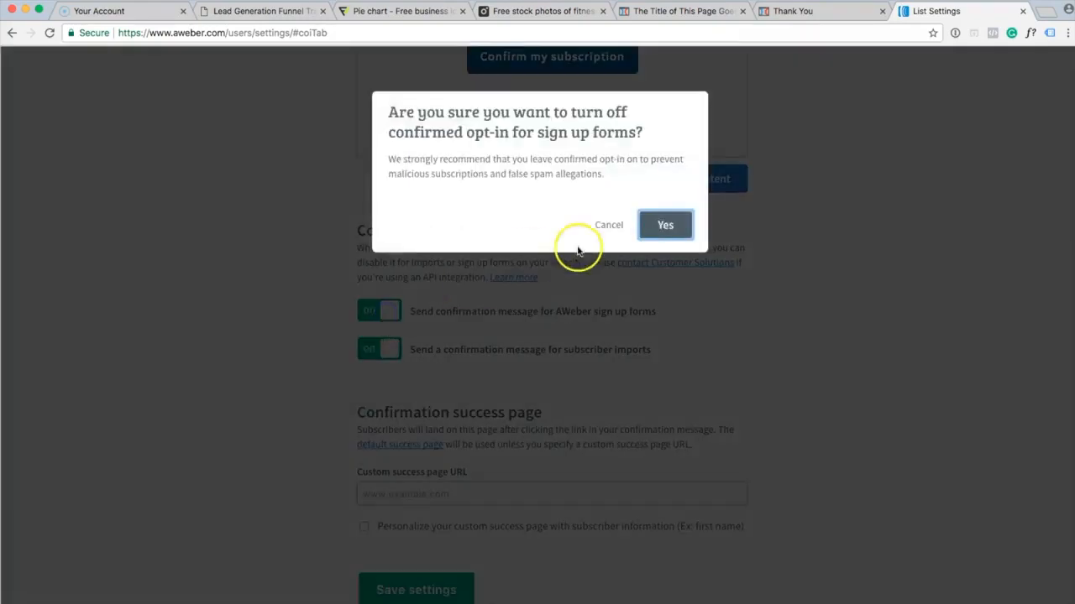
left_click(669, 227)
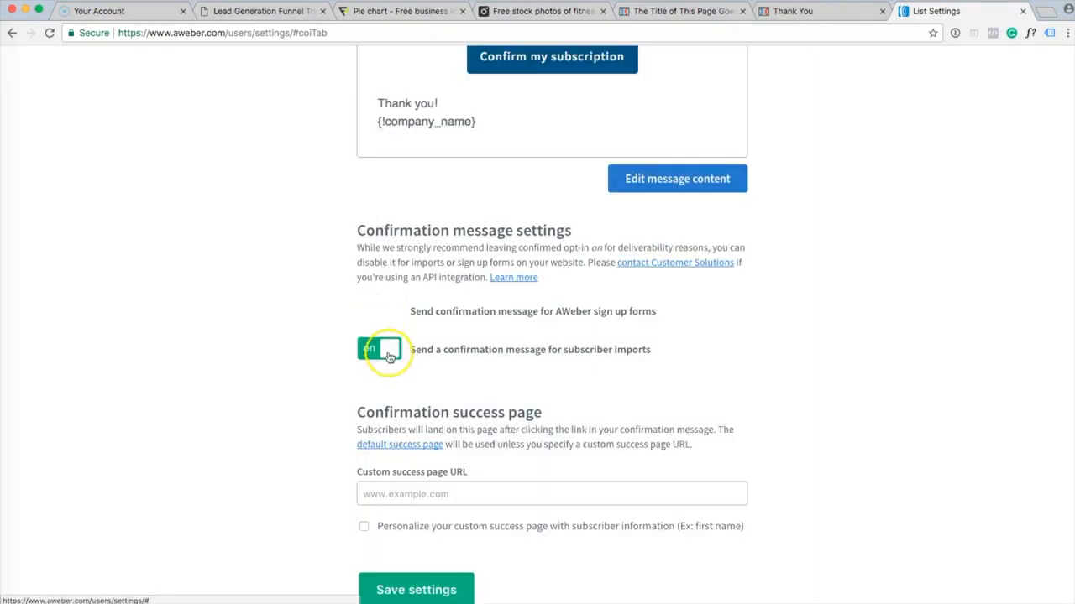
left_click(388, 352)
left_click(665, 225)
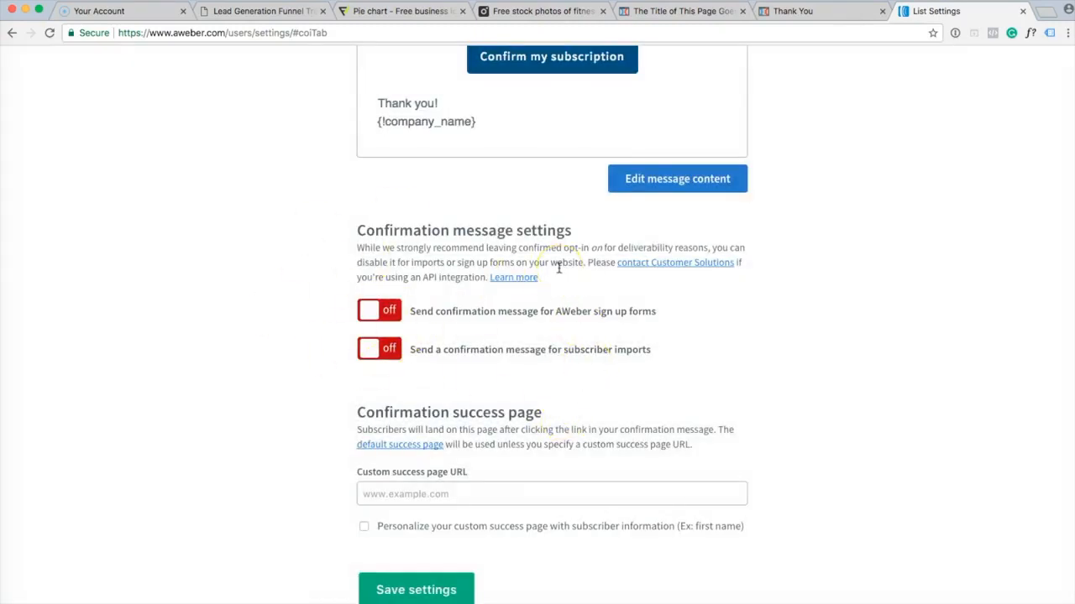
scroll(558, 267, "down", 3)
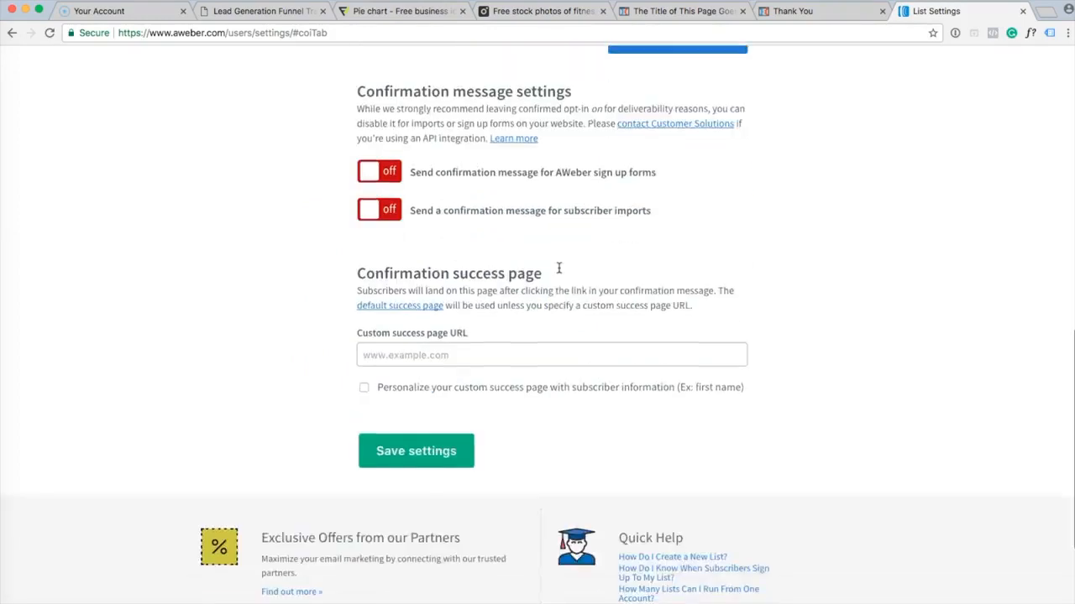
left_click(423, 451)
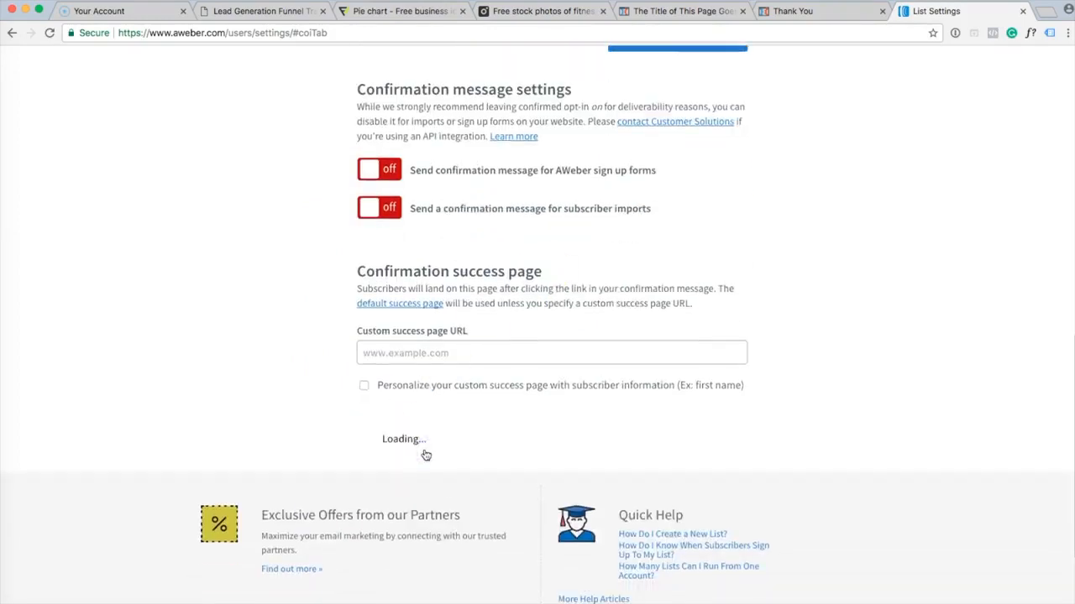
Go to Messages > Legacy Follow Up Series, then return to the ClickFunnels page editor.
left_click(811, 364)
scroll(813, 366, "up", 10)
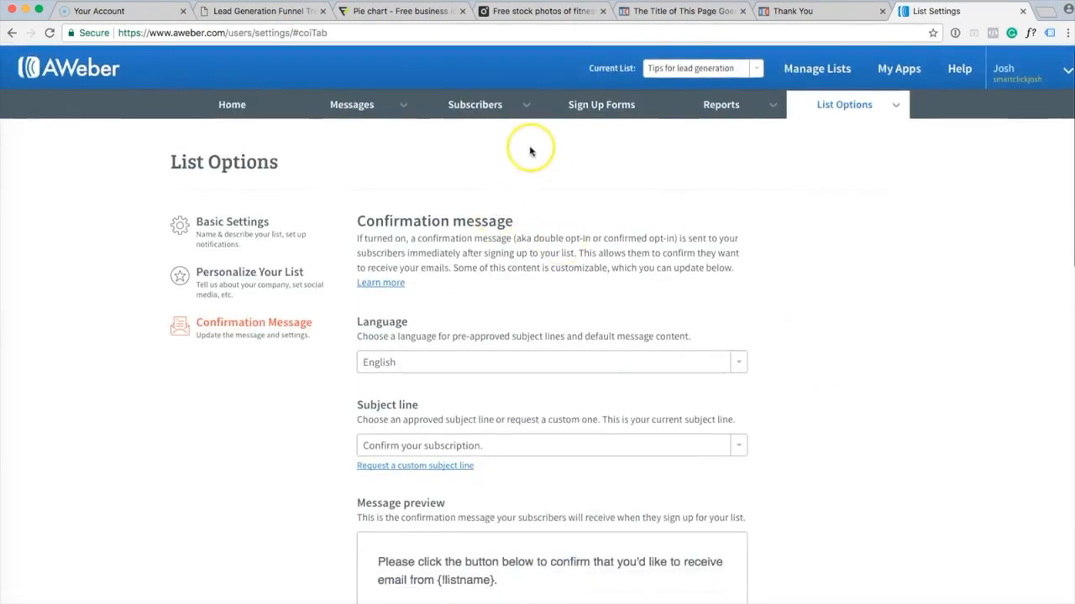
mouse_move(530, 103)
left_click(388, 106)
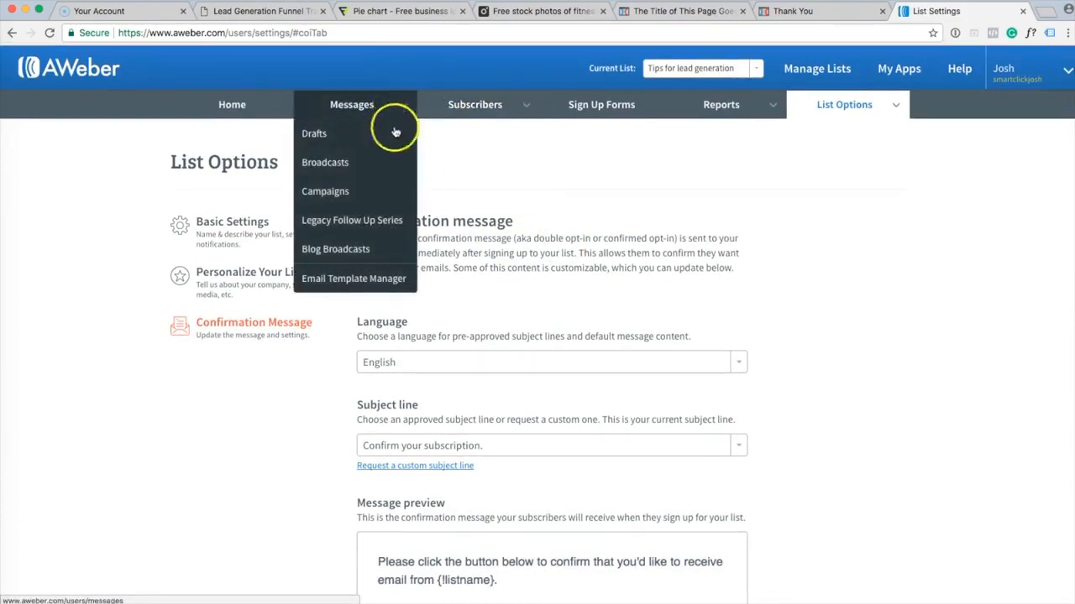
left_click(391, 220)
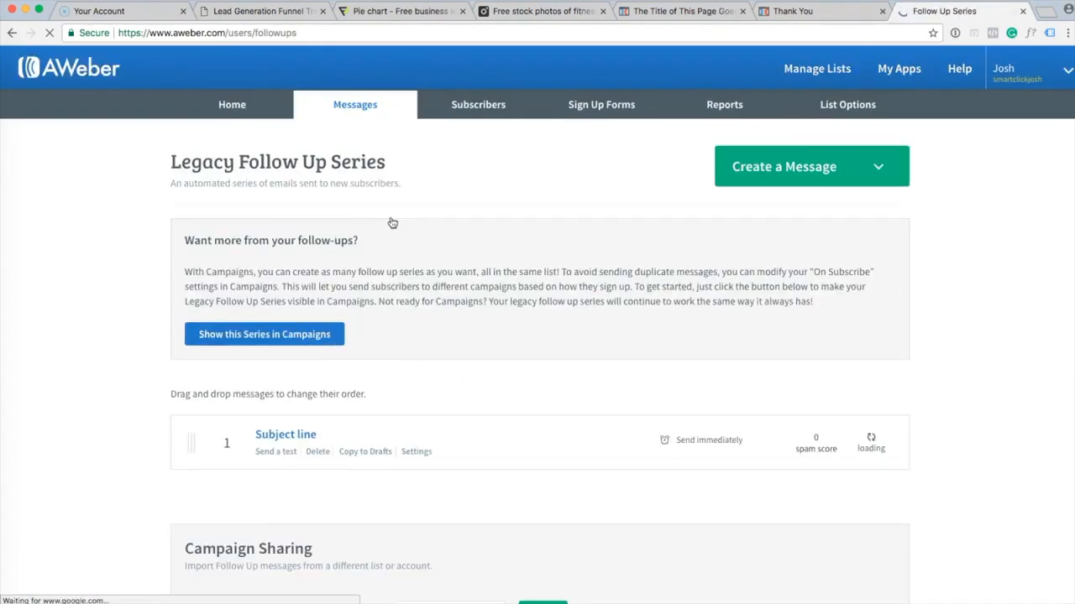
left_click(676, 11)
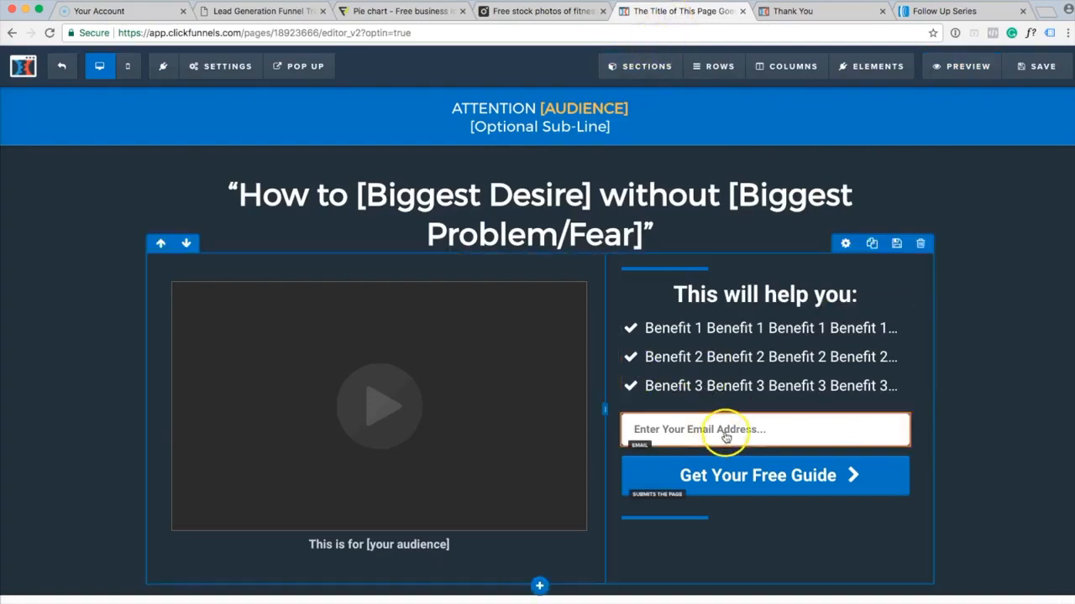
Preview the optin page and change the test email's plus-tag to '+aweber4'.
left_click(972, 71)
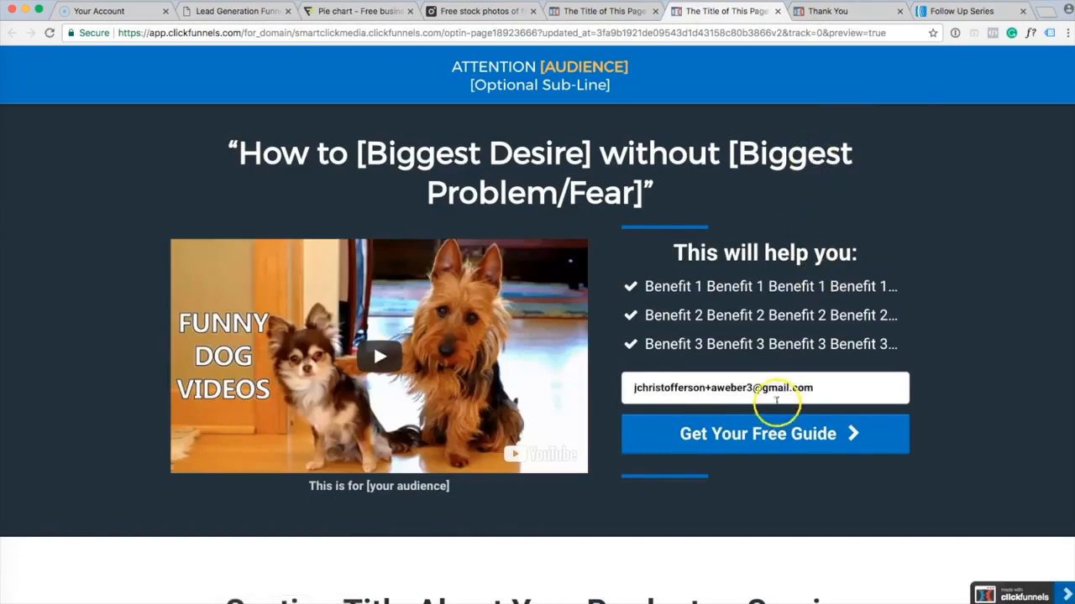
left_click(755, 387)
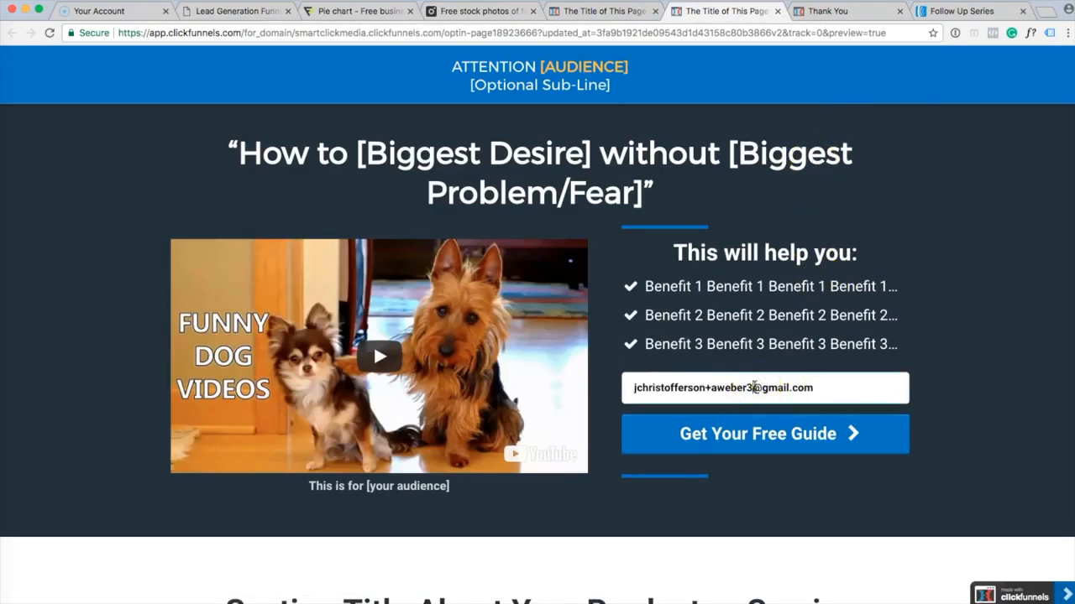
left_click(821, 393)
key("BackSpace")
key("BackSpace")
key("BackSpace")
key("BackSpace")
key("BackSpace")
key("BackSpace")
key("BackSpace")
key("BackSpace")
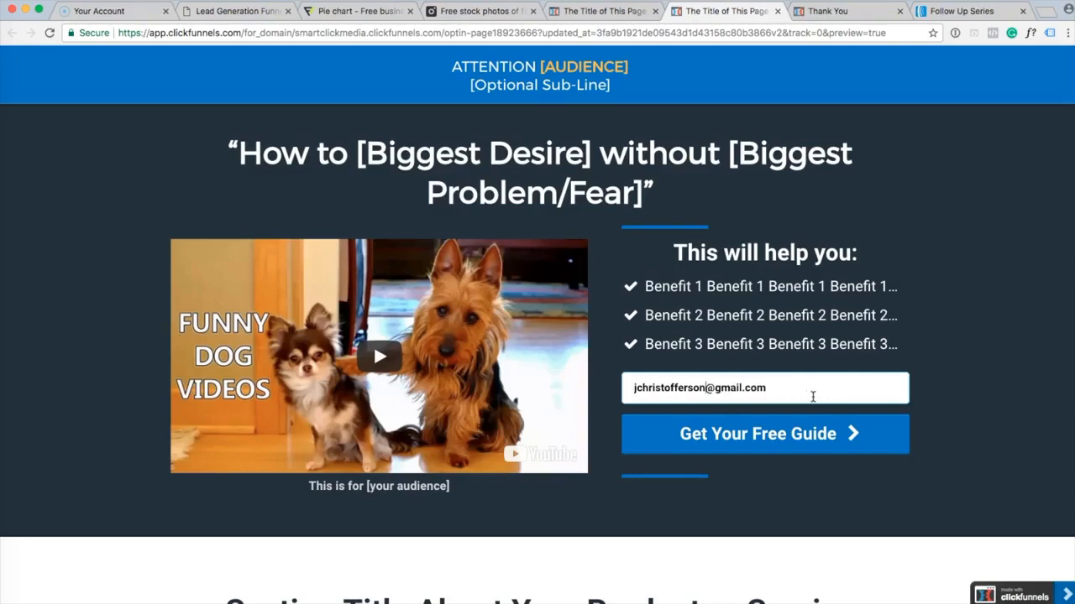
type("+")
type("aweber")
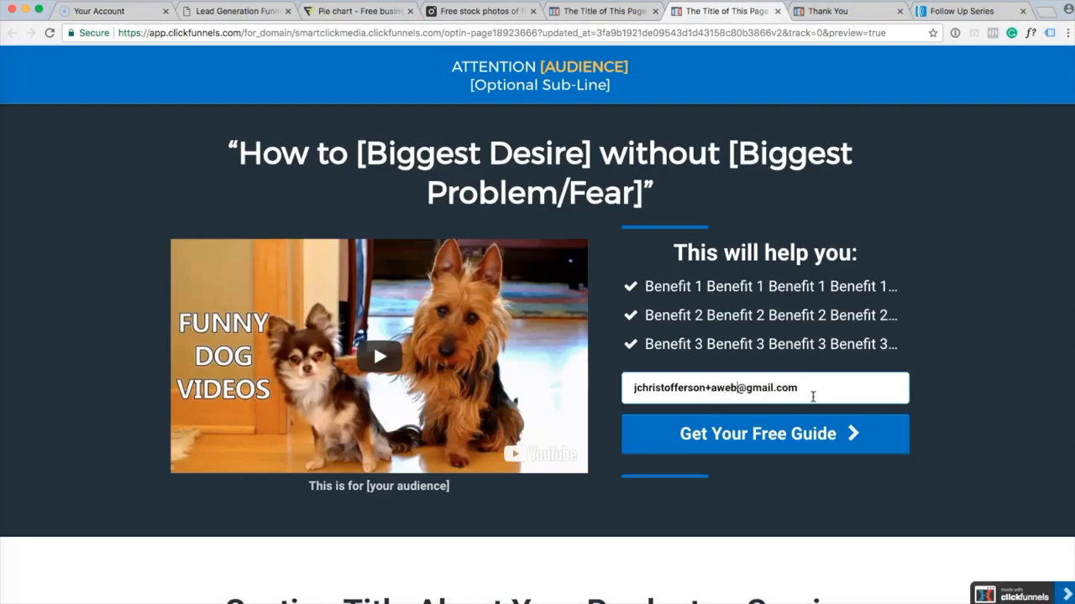
type("4")
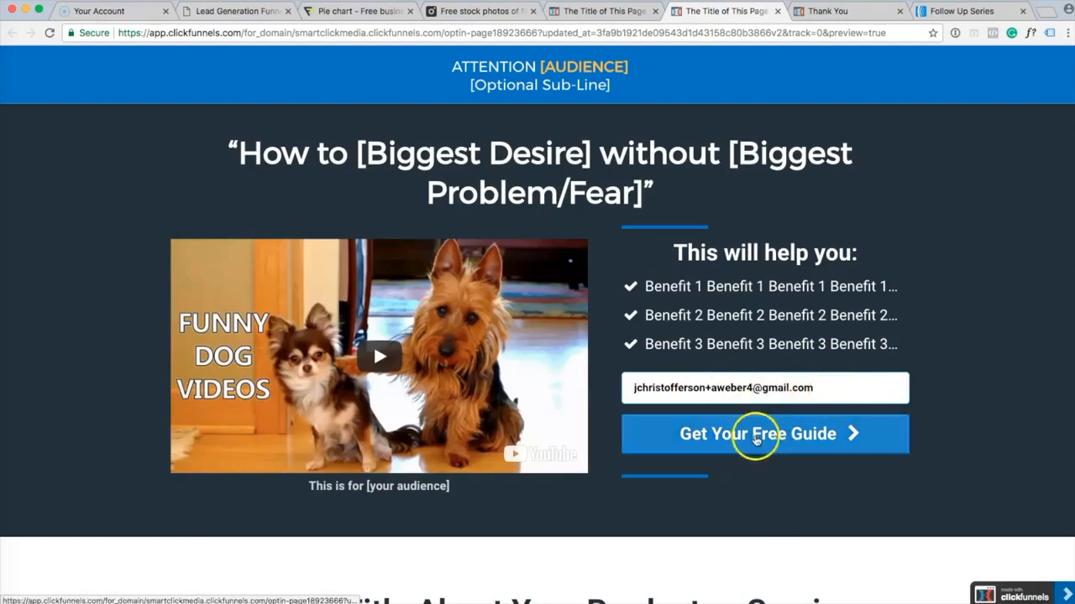
Submit the optin form with the new test address via 'Get Your Free Guide'.
left_click(781, 440)
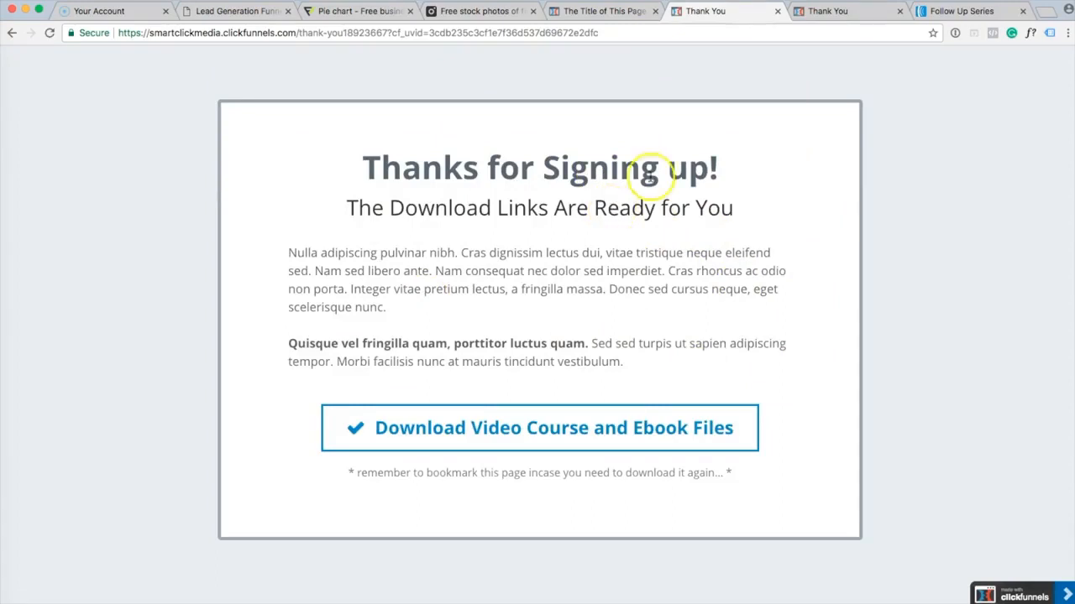
Back in AWeber, open Subscribers > Manage Subscribers to find the new test signup listed as Subscribed.
left_click(965, 12)
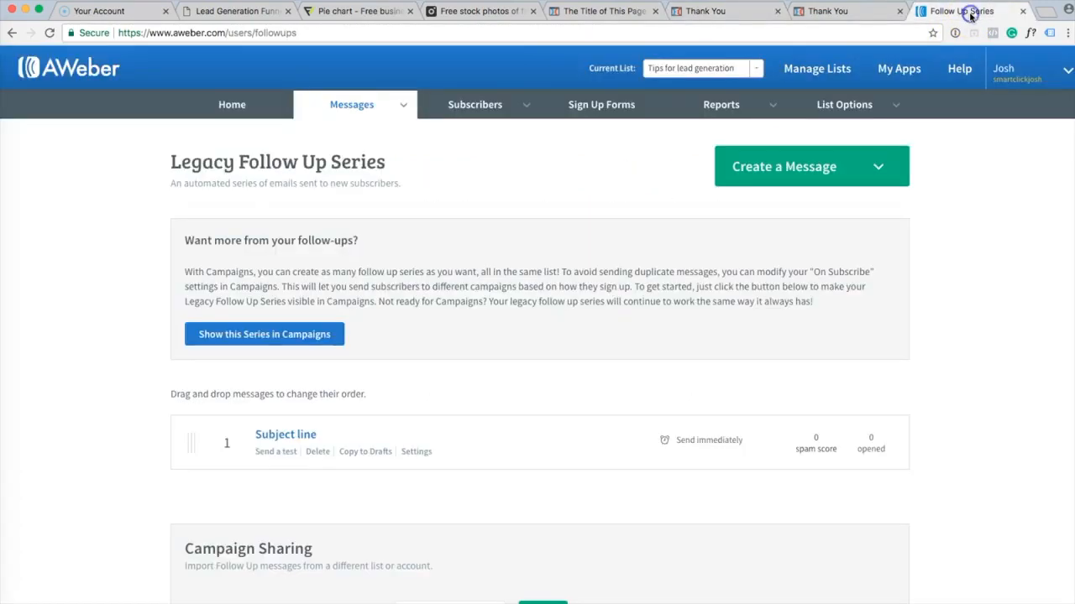
mouse_move(522, 108)
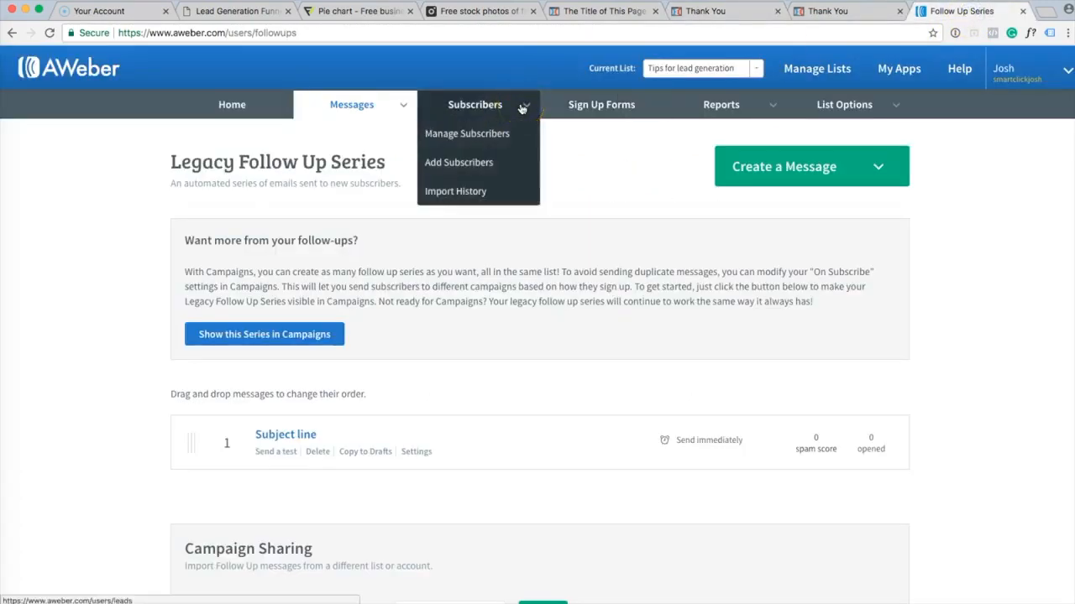
left_click(521, 136)
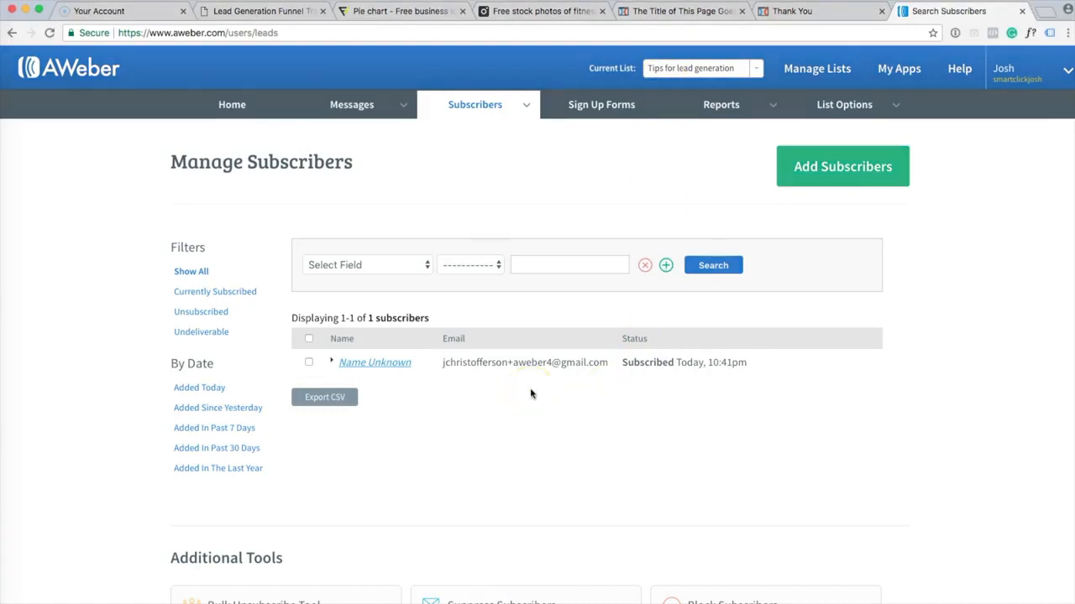
left_click(552, 408)
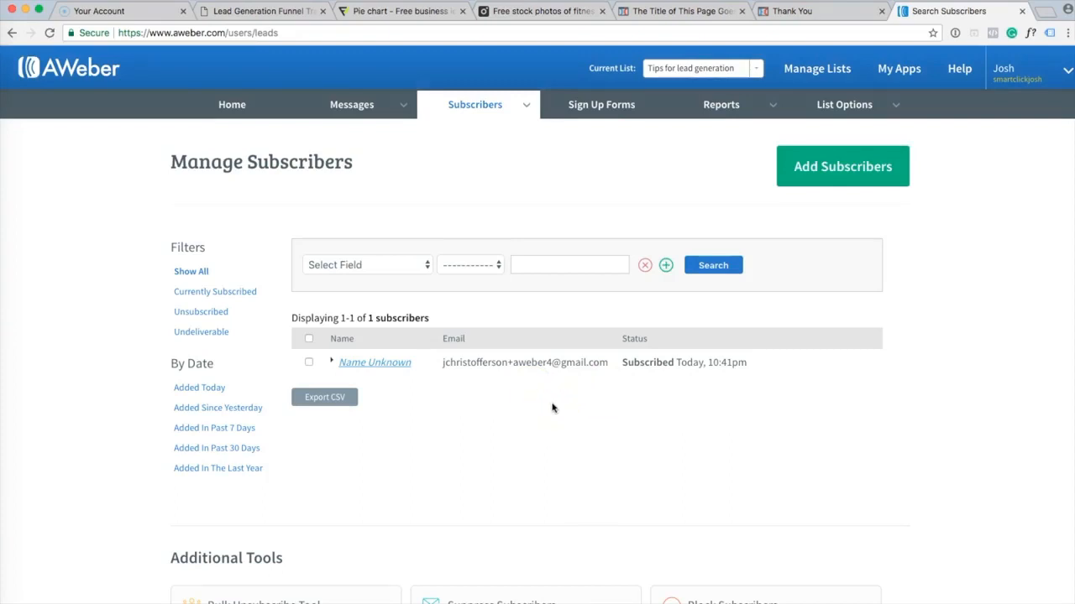
left_click(546, 401)
Open AWeber Help and set the support form's inquiry type to Technical Question.
left_click(963, 80)
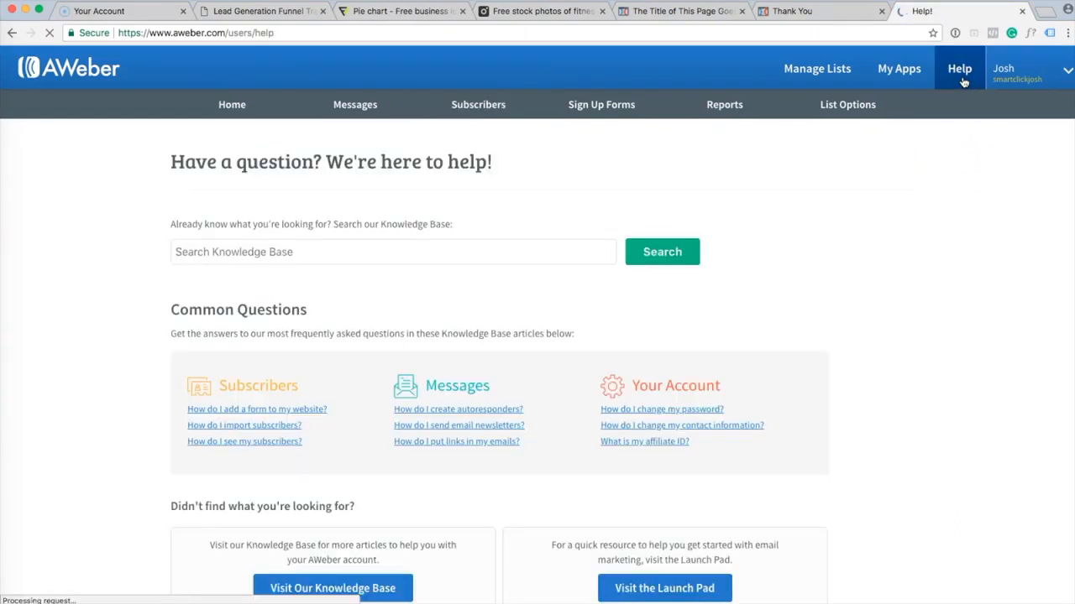
left_click(413, 254)
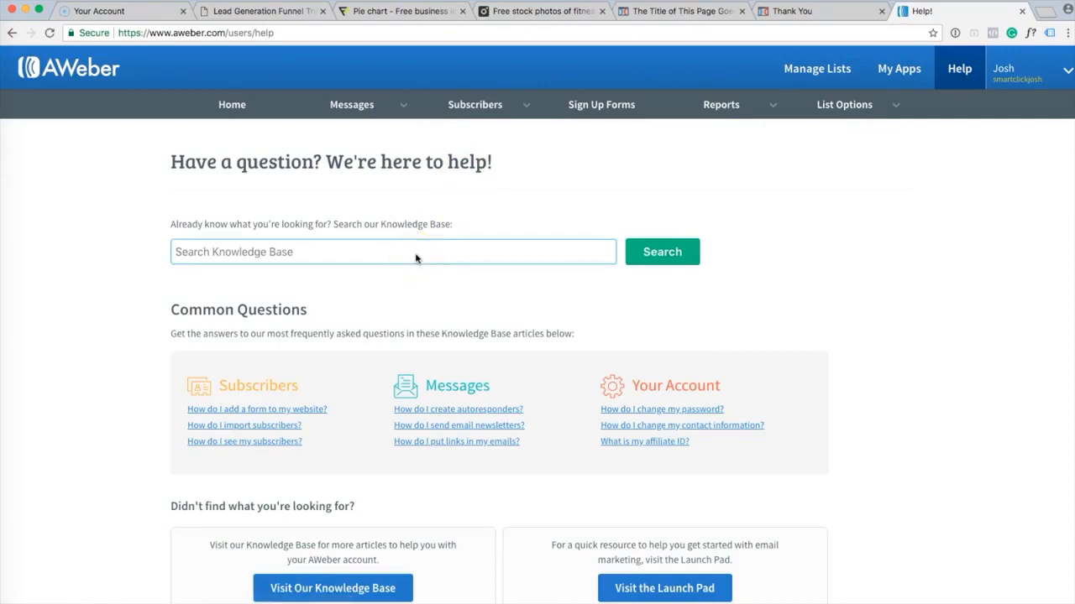
left_click(826, 376)
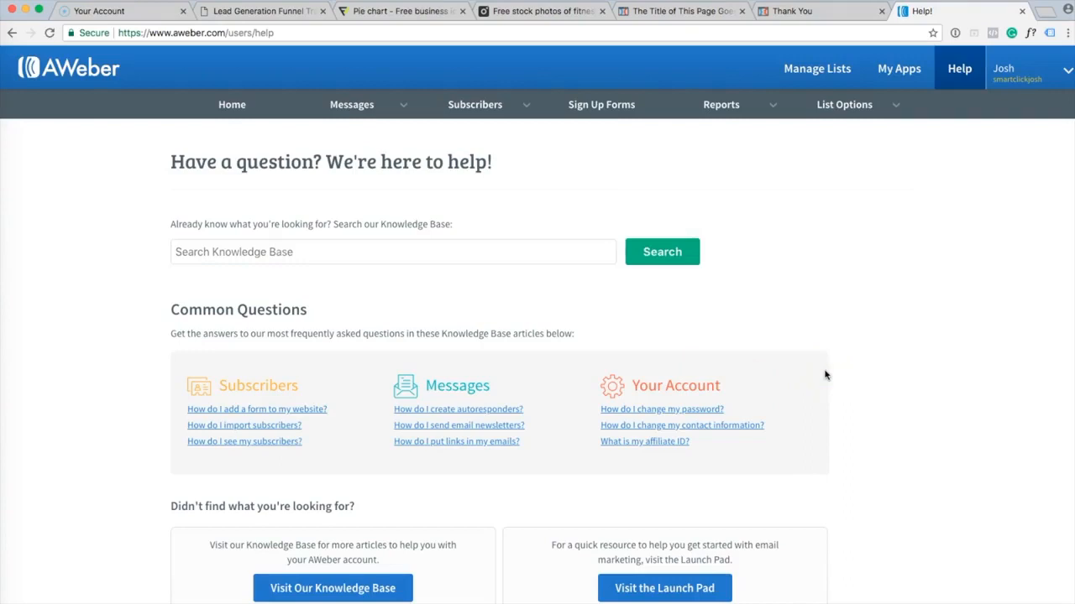
scroll(825, 375, "down", 2)
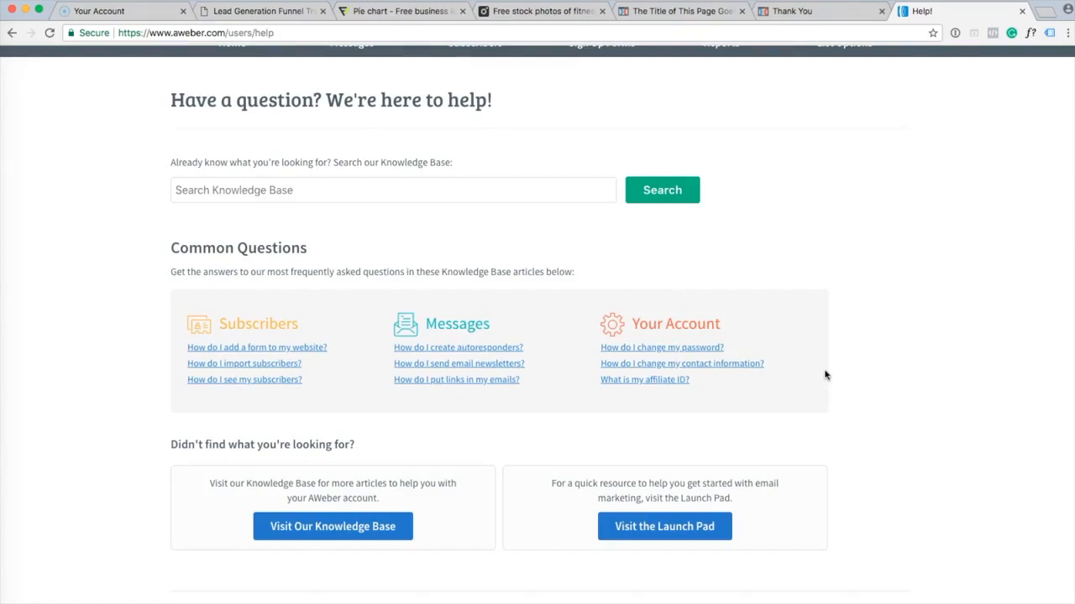
scroll(825, 376, "down", 7)
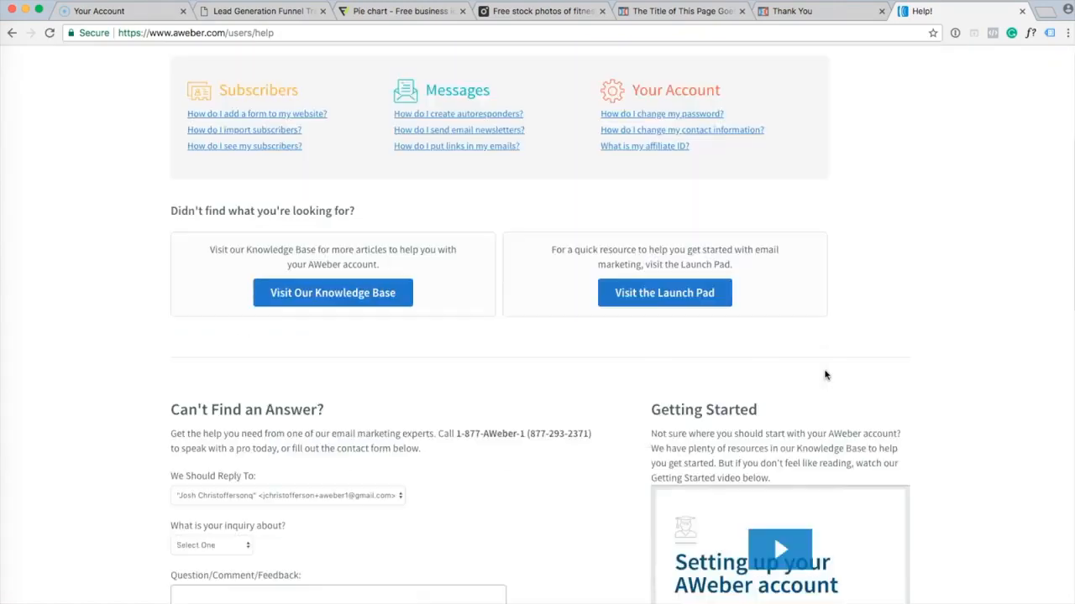
scroll(825, 375, "down", 8)
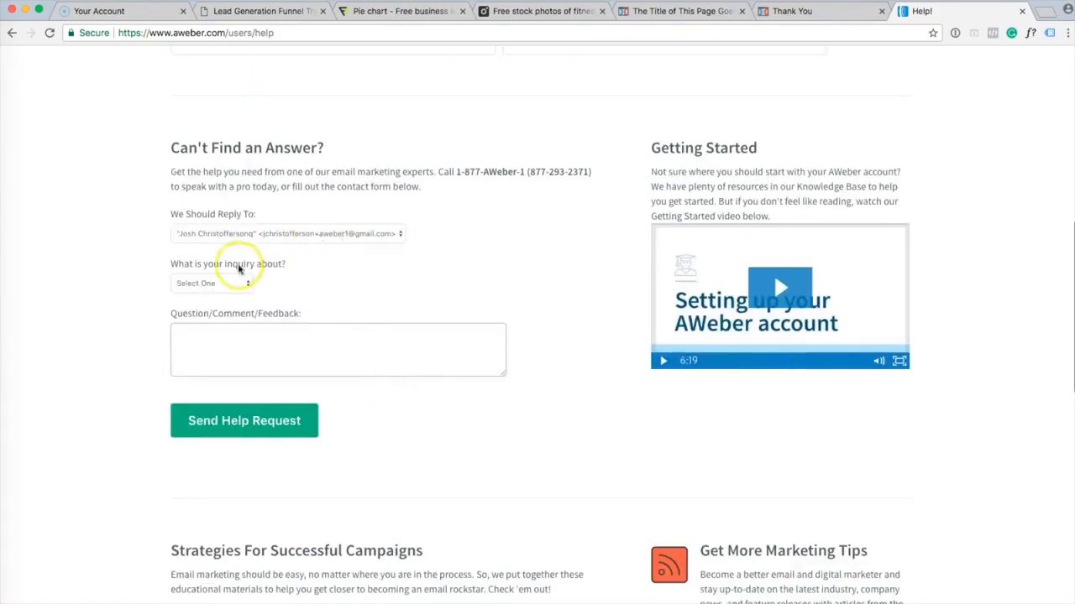
left_click(231, 283)
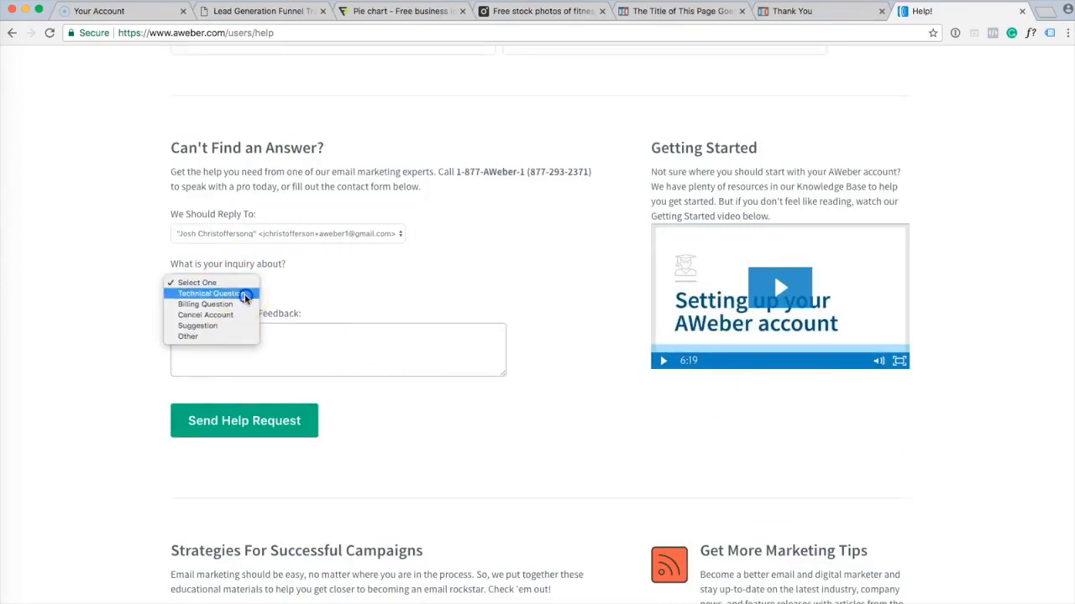
left_click(237, 293)
Confirm the exact list name 'Tips for lead generation' on Manage Lists in a new tab, then close it.
left_click(291, 335)
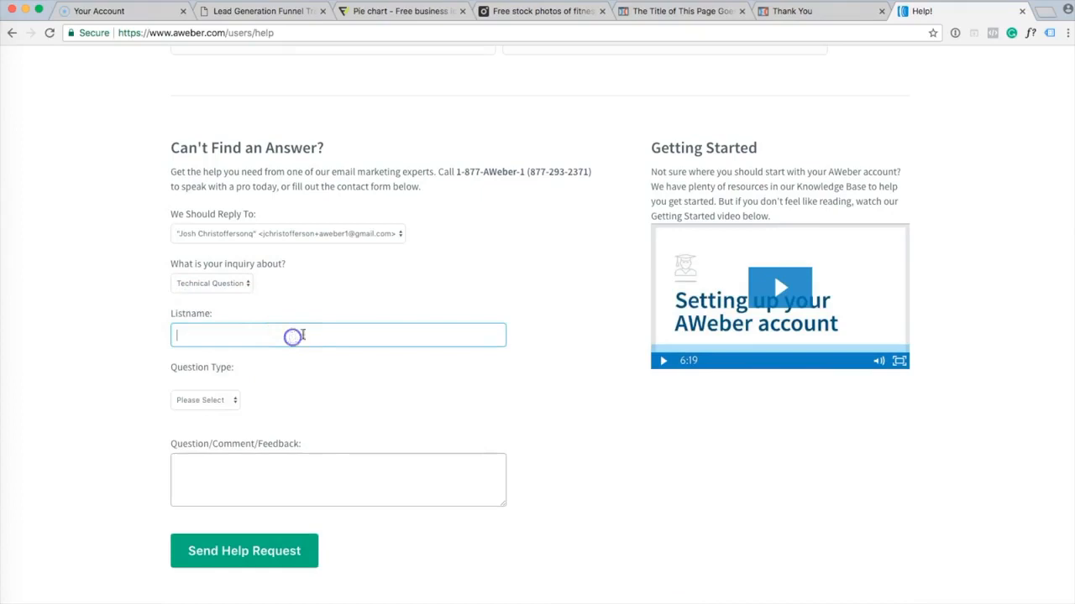
scroll(848, 138, "up", 10)
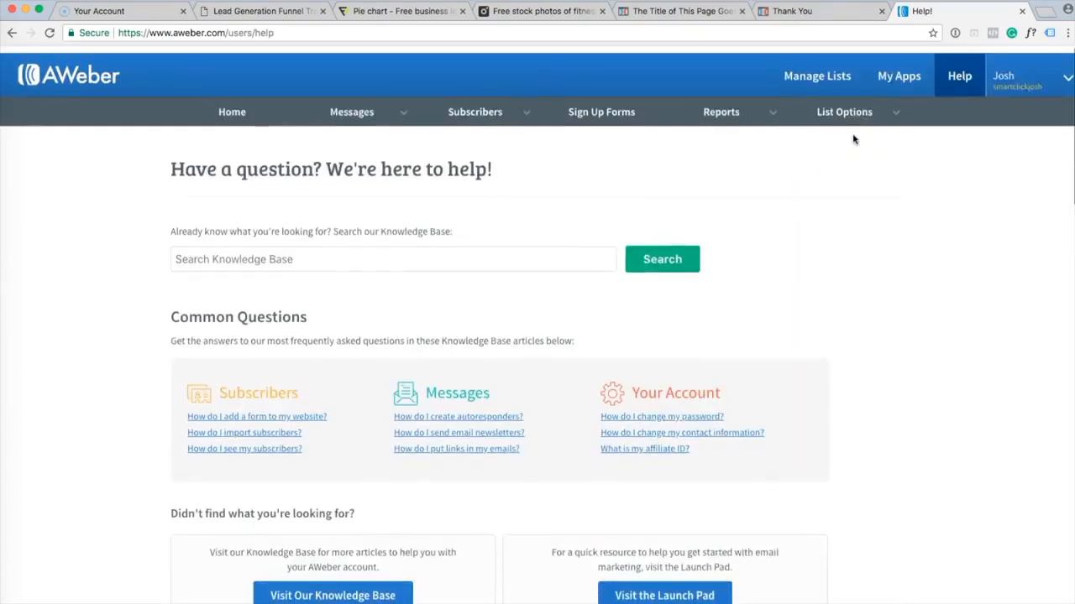
right_click(823, 73)
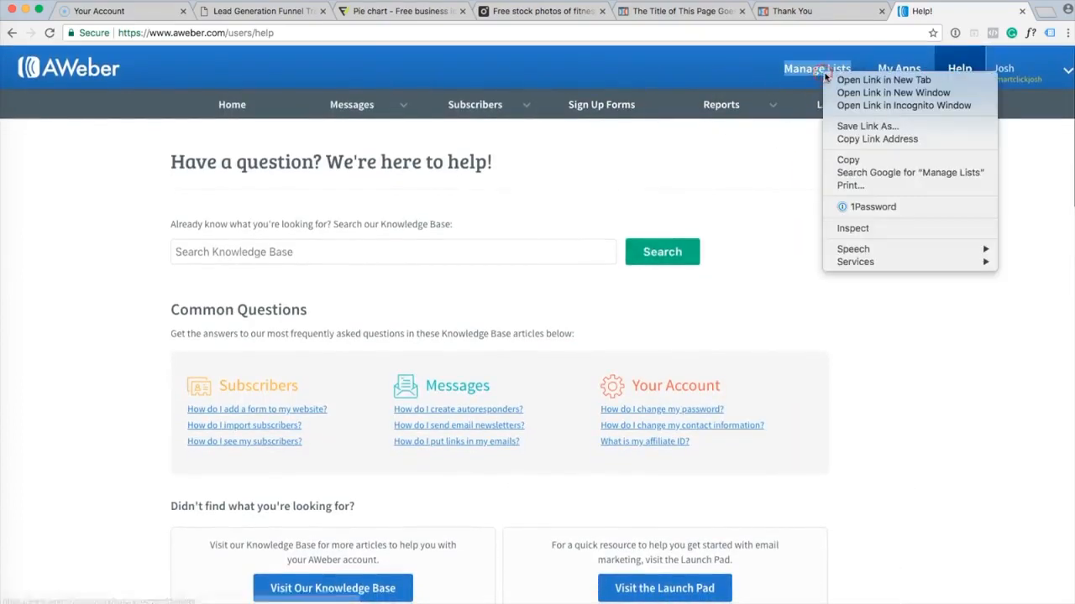
left_click(835, 80)
left_click(958, 15)
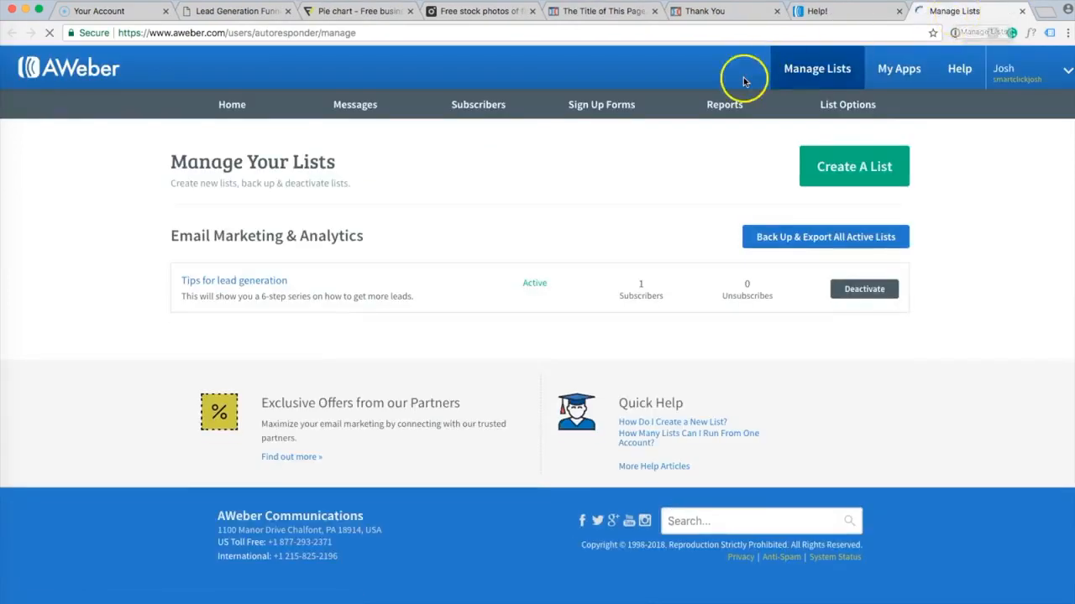
left_click_drag(283, 281, 181, 280)
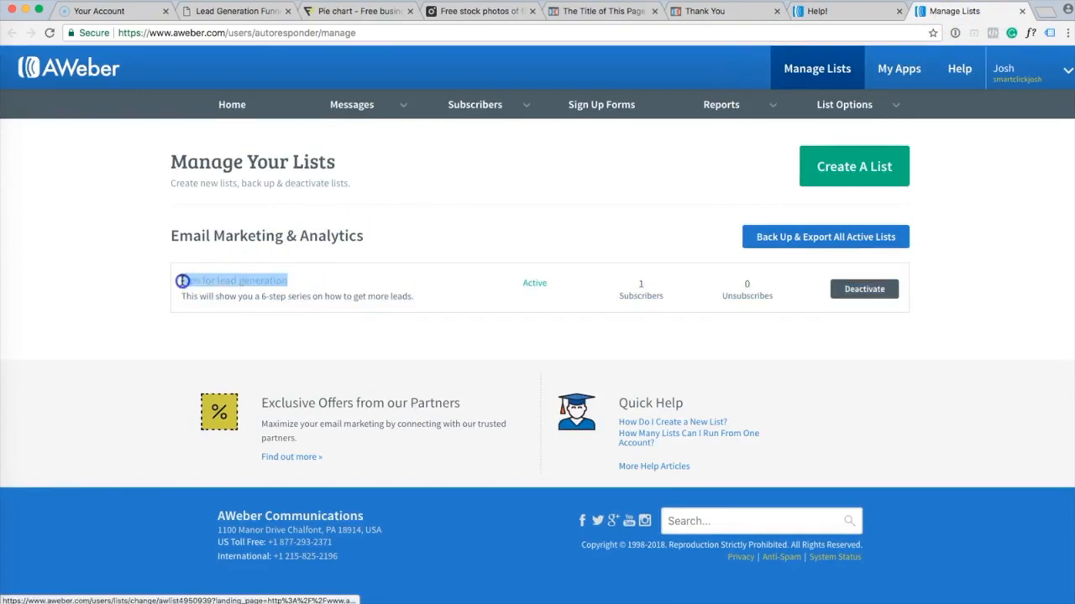
left_click(1022, 11)
scroll(823, 232, "down", 15)
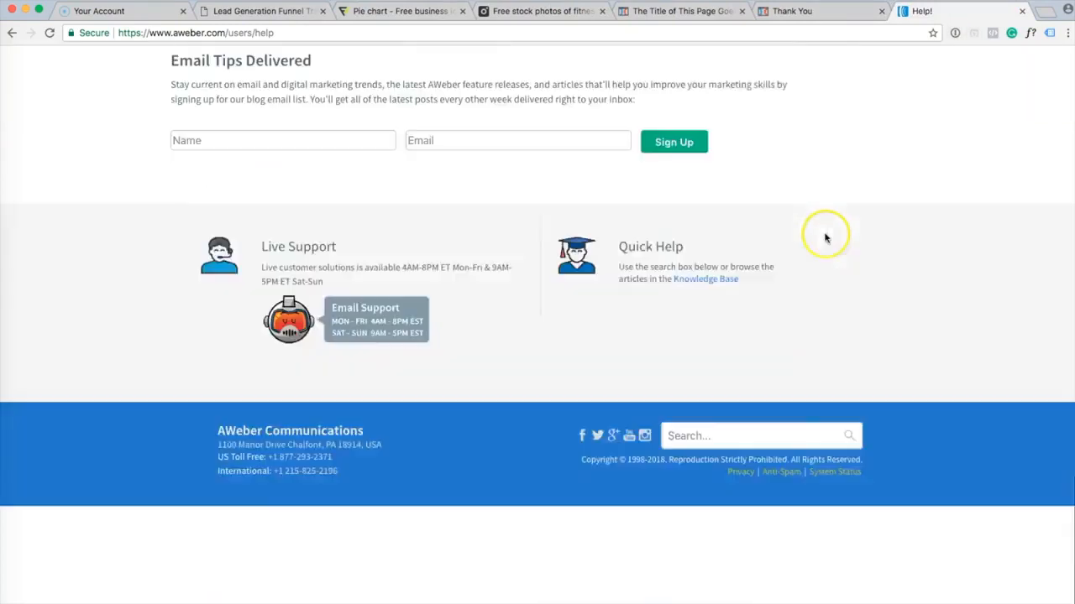
scroll(340, 287, "up", 8)
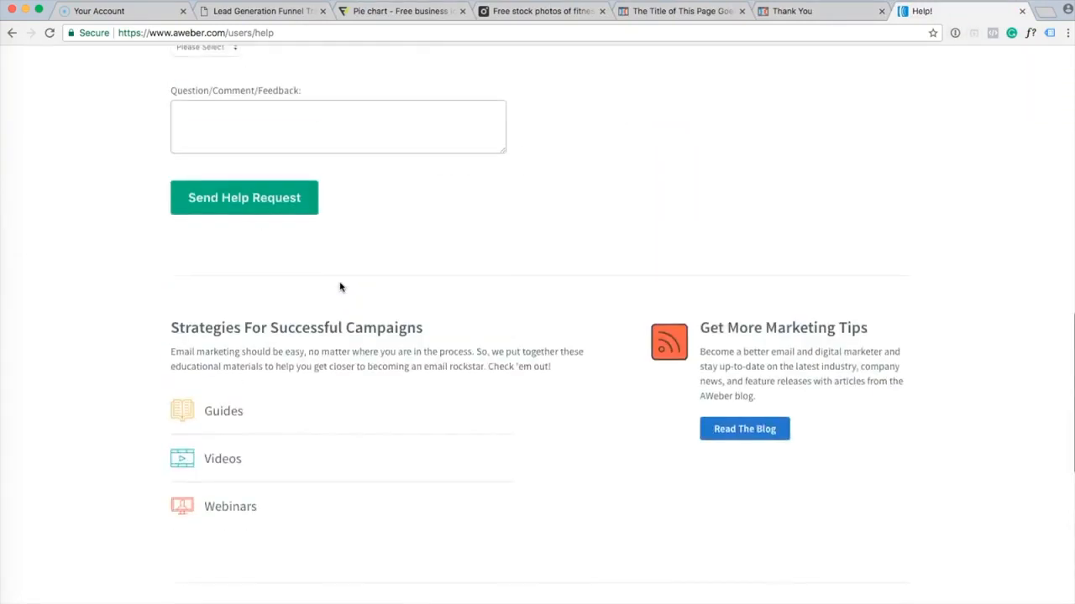
Fill the help form with list 'Tips for lead generation', question type Messages, subject 'API usage'.
left_click(312, 195)
type("Tips for lead generation")
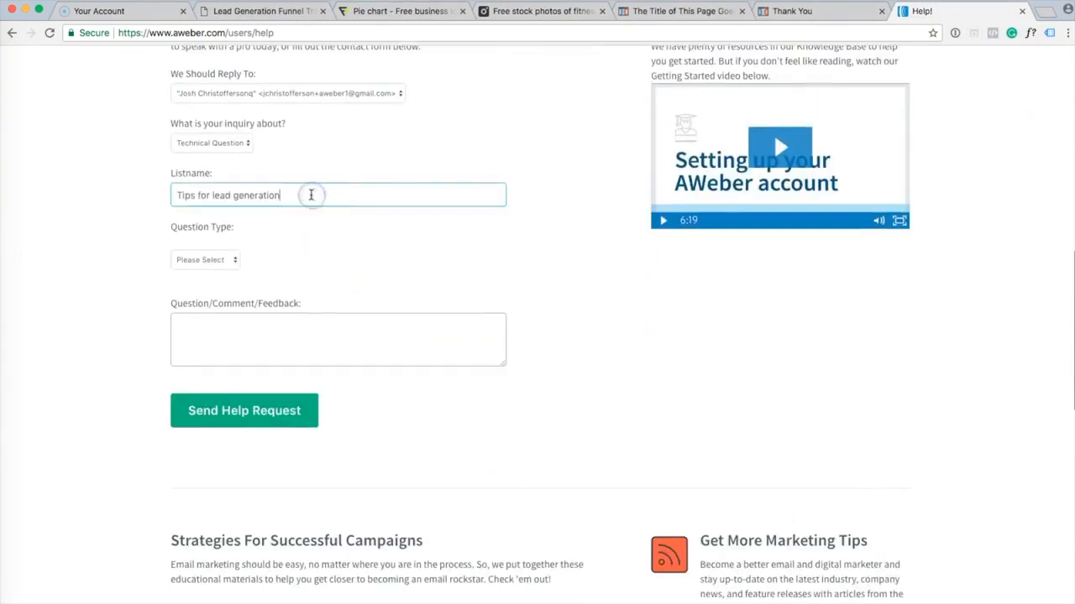
left_click(206, 260)
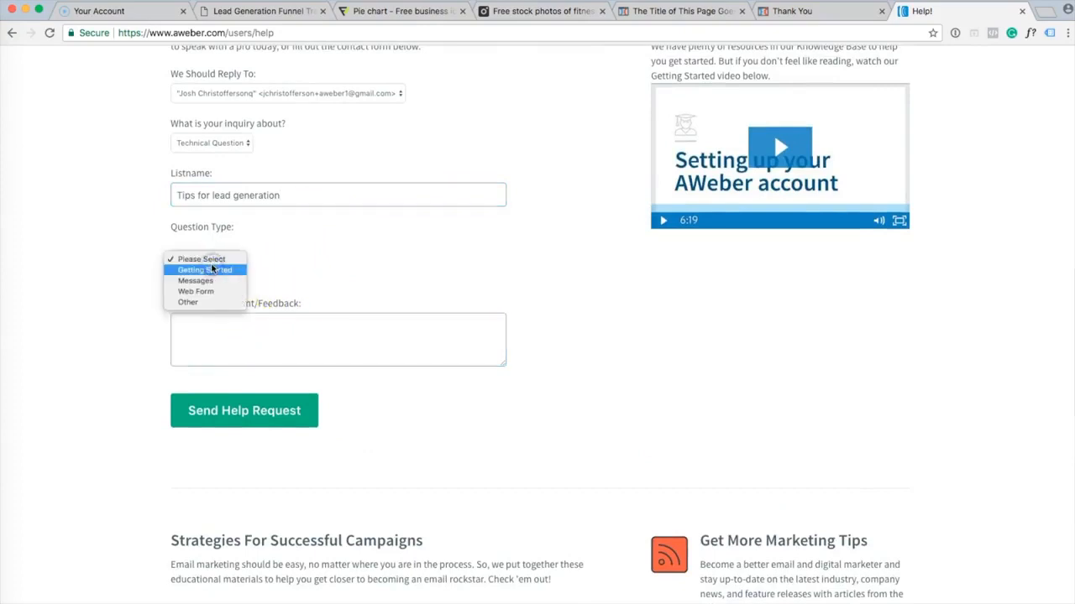
left_click(225, 280)
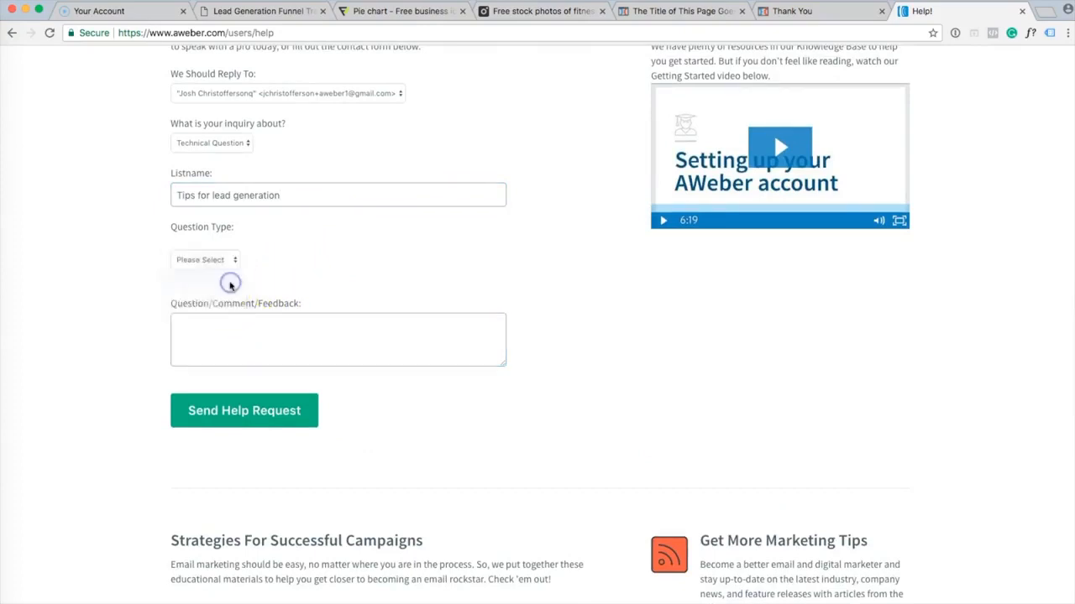
left_click(245, 312)
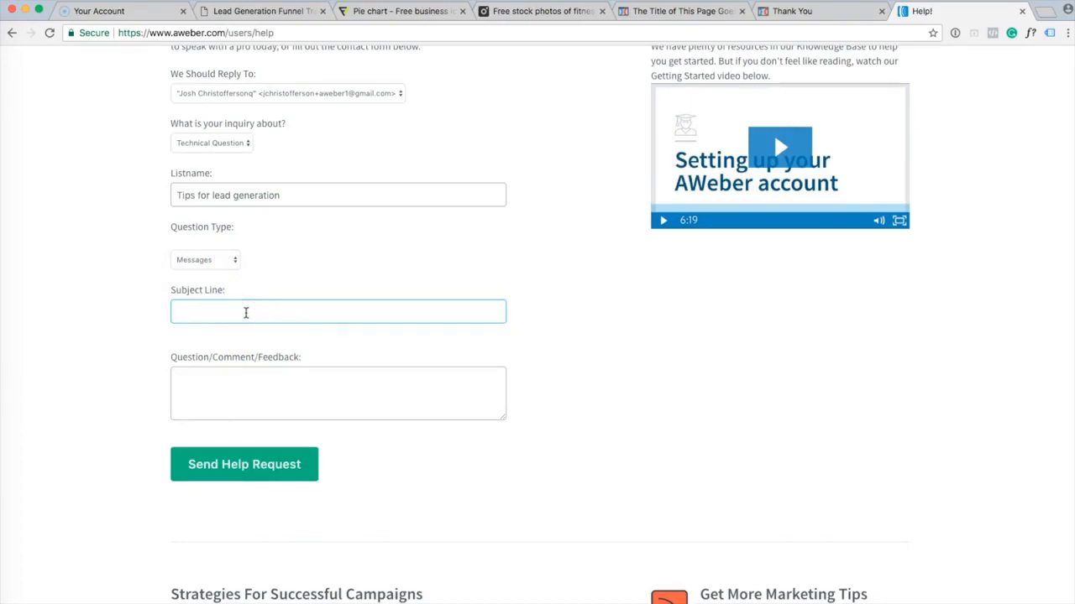
type("API usage")
Write the message asking to unblock the account for autoresponder email delivery, and send the request.
left_click(273, 378)
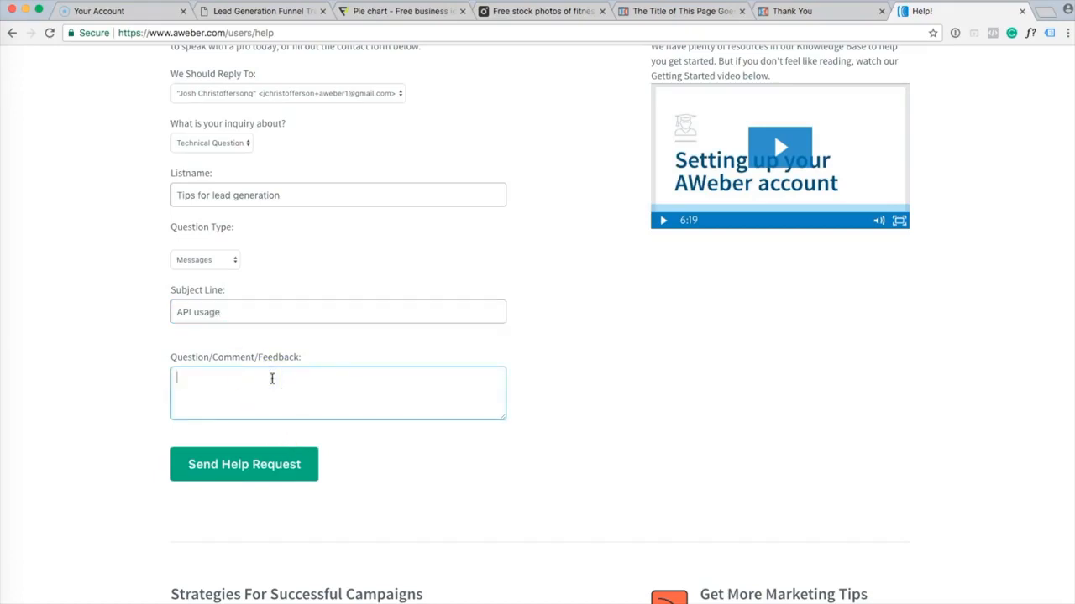
type("Please unblock my account")
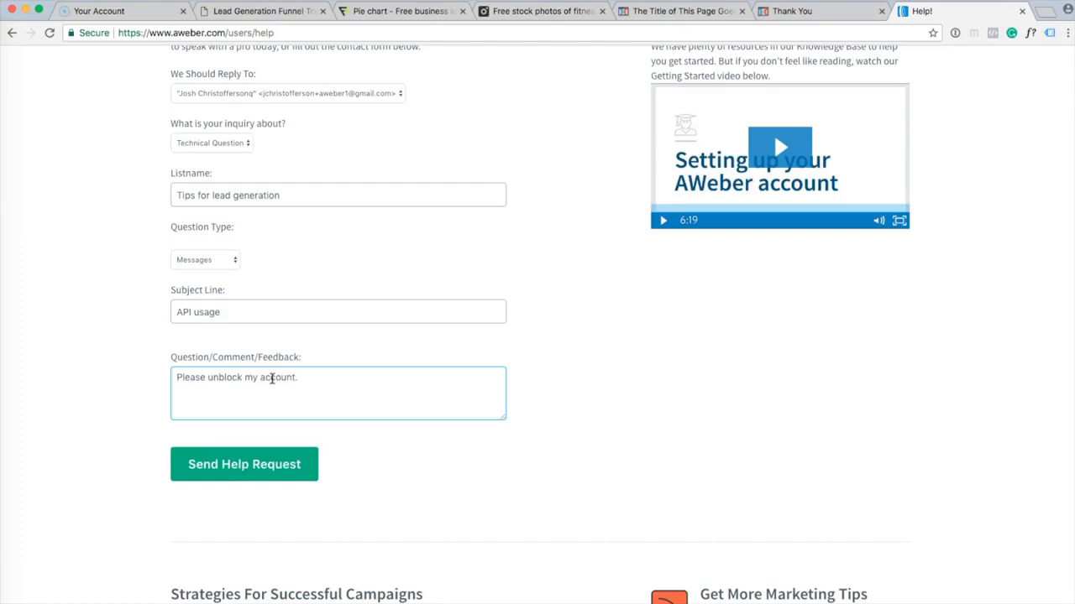
type("so I can deliver my autoresponder se")
key("BackSpace")
key("BackSpace")
type("e")
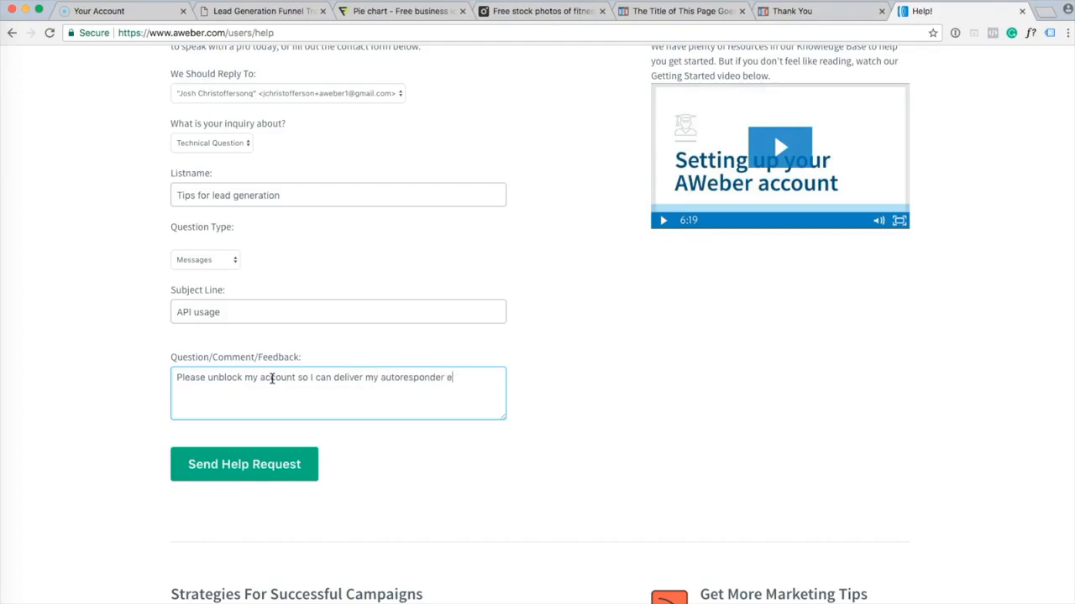
type("mail. Thank you.")
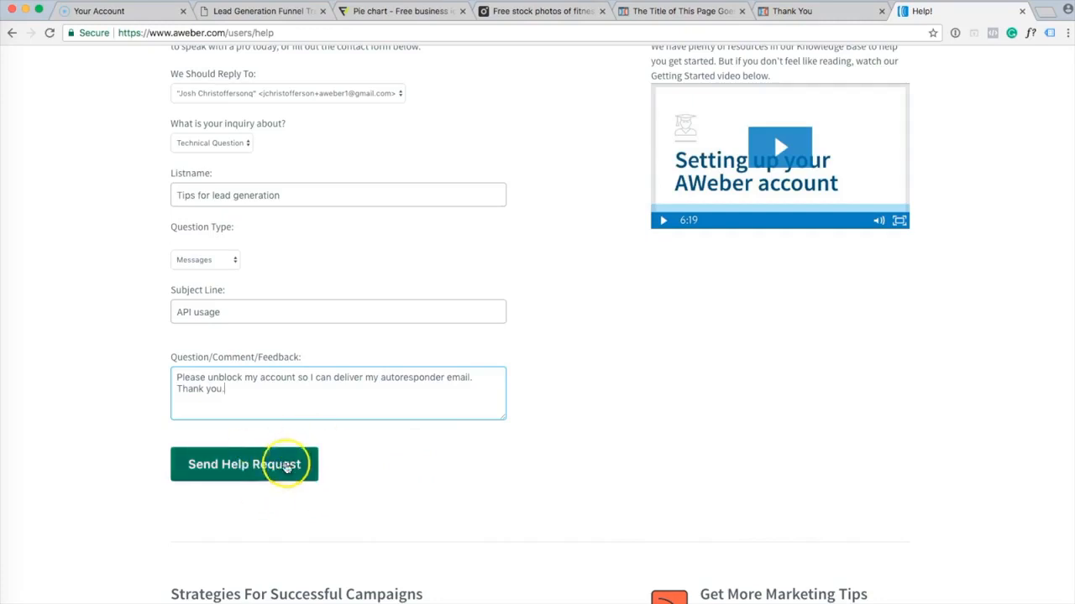
left_click(279, 473)
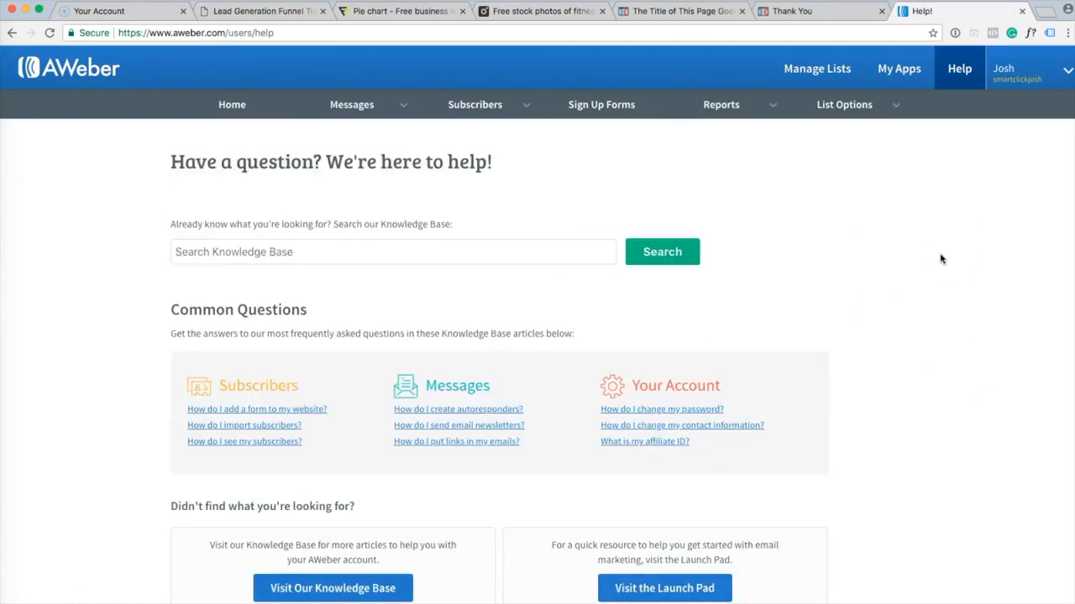
Switch to Mail and scroll through the received email with the Sample Headline and laptop photo.
scroll(924, 267, "down", 2)
scroll(925, 268, "up", 2)
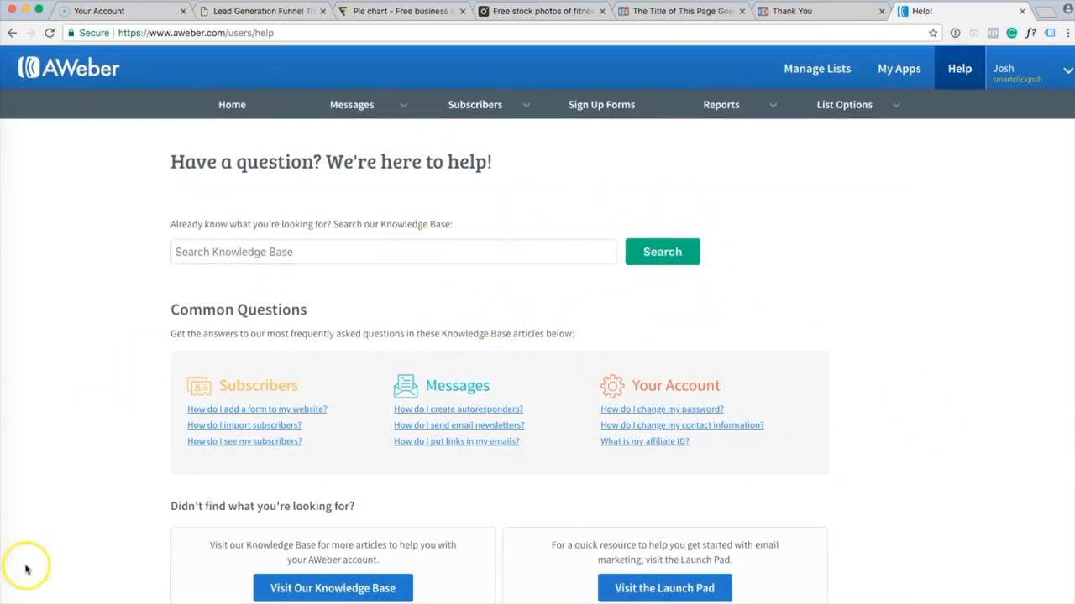
key("super+Tab")
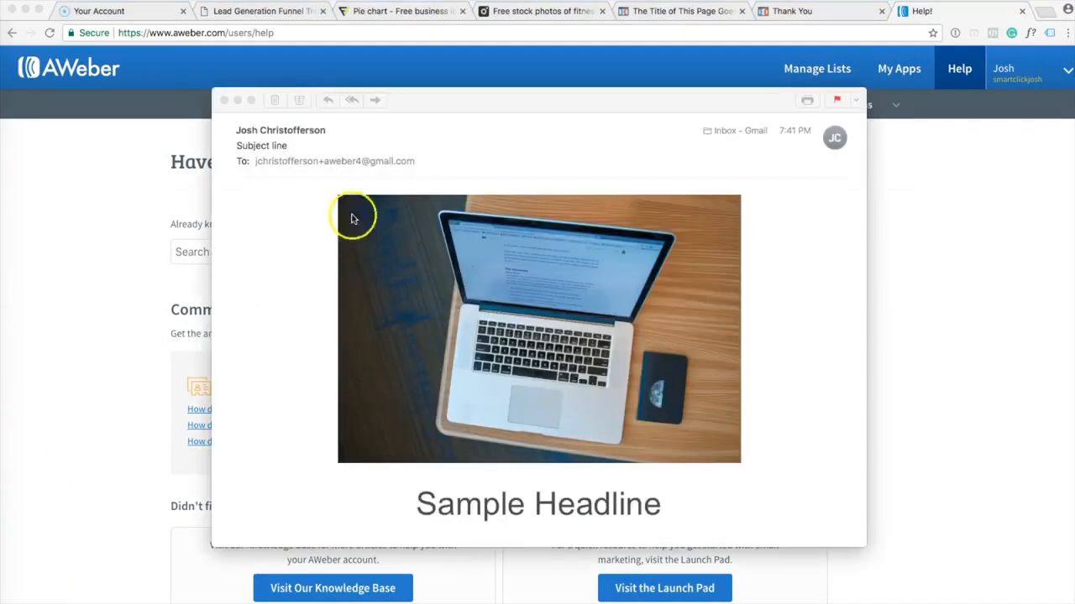
left_click(308, 256)
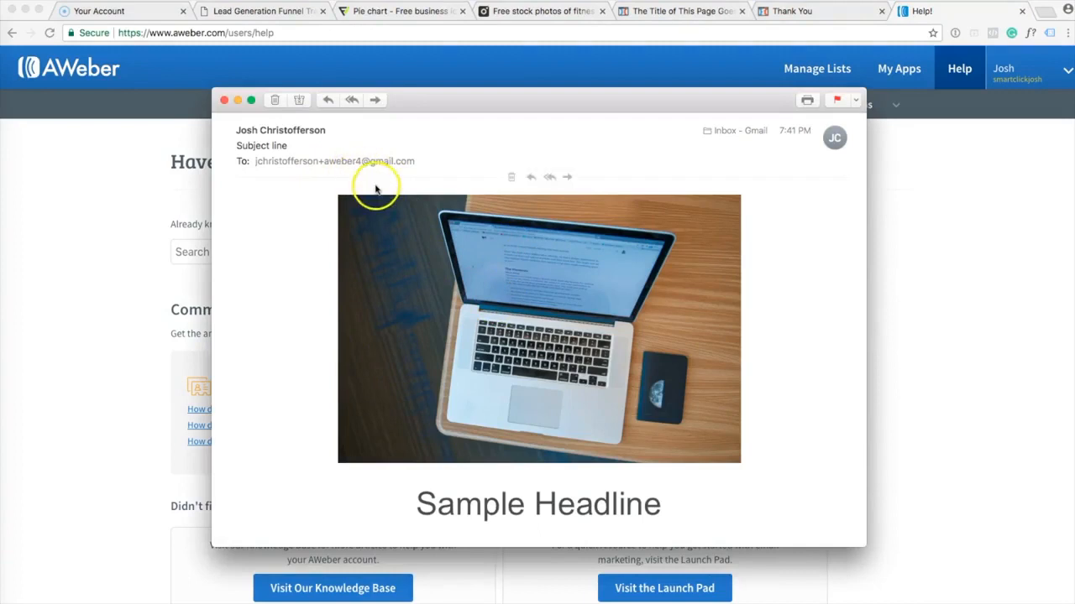
scroll(457, 247, "down", 3)
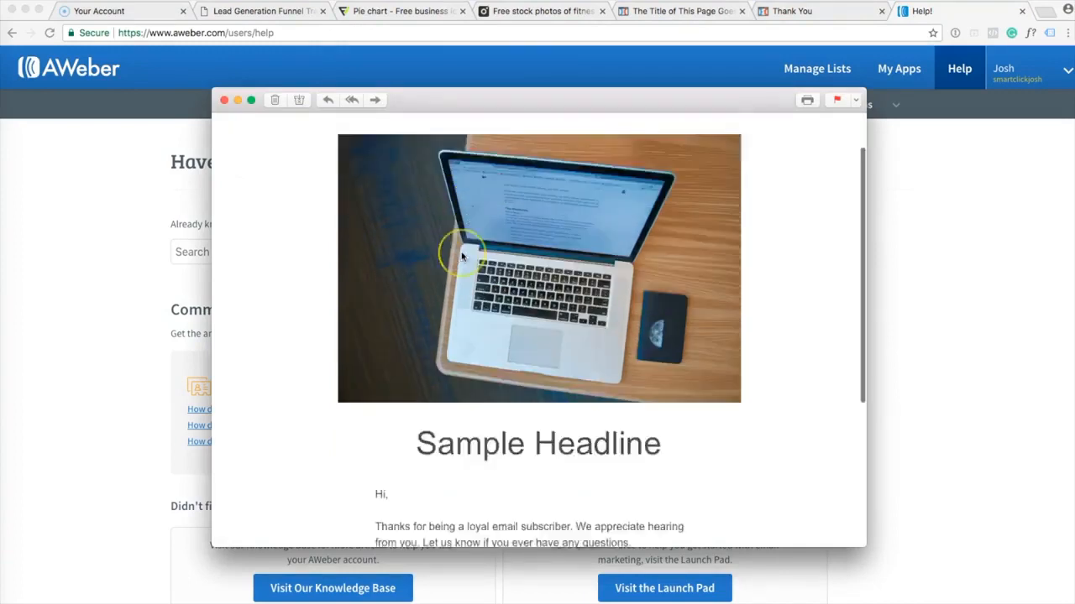
scroll(461, 256, "down", 5)
scroll(631, 378, "down", 3)
scroll(631, 382, "up", 10)
scroll(631, 382, "down", 5)
scroll(632, 382, "up", 5)
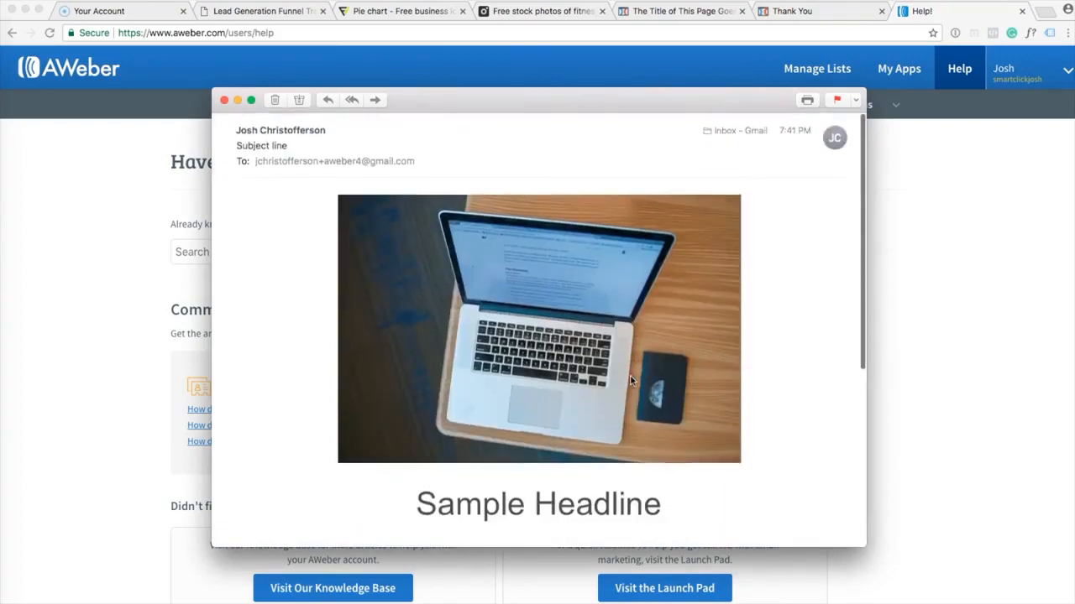